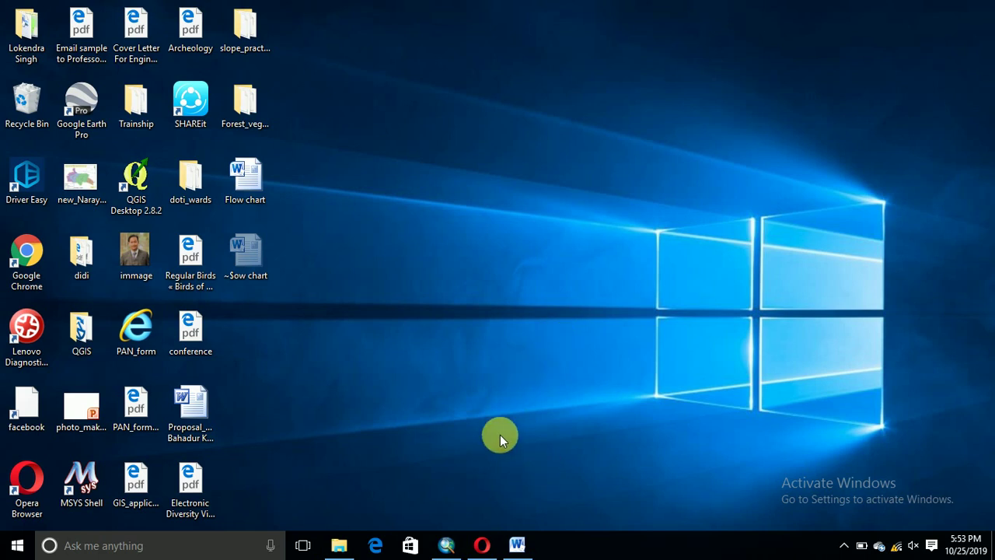
- Bring the Flow chart document forward in Word, then minimize it to show the desktop
click(518, 543)
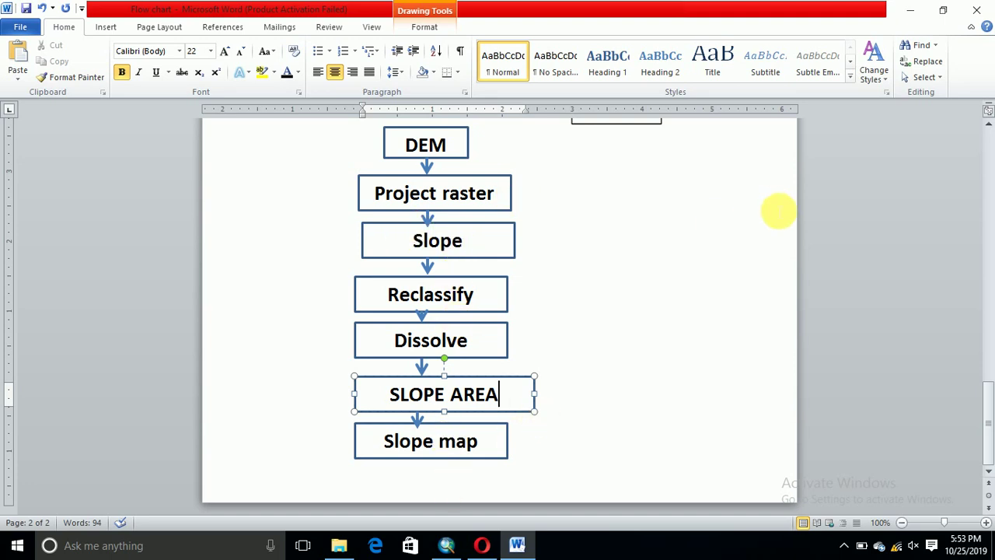
click(909, 9)
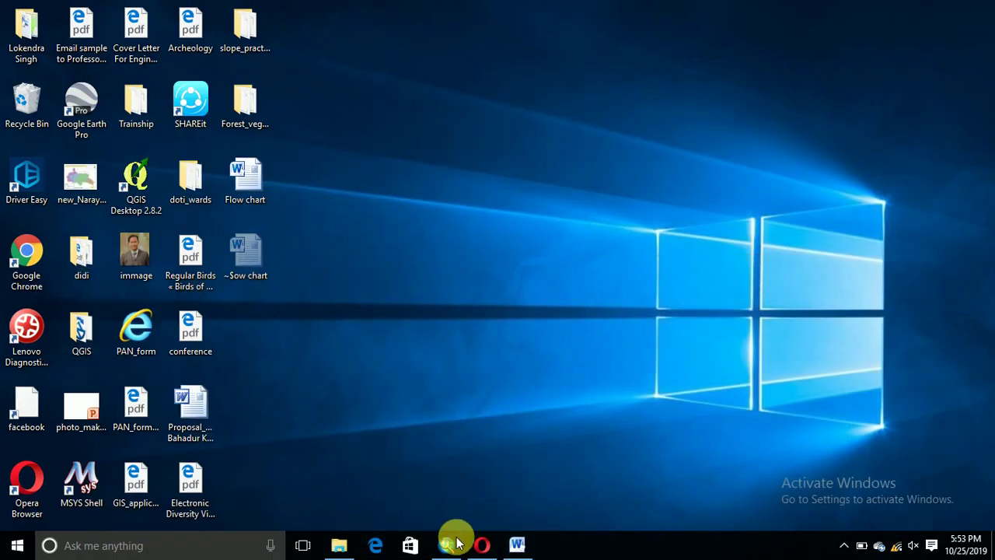
- Restore ArcMap, start a new model, and search the tools for 'project raster'
click(456, 542)
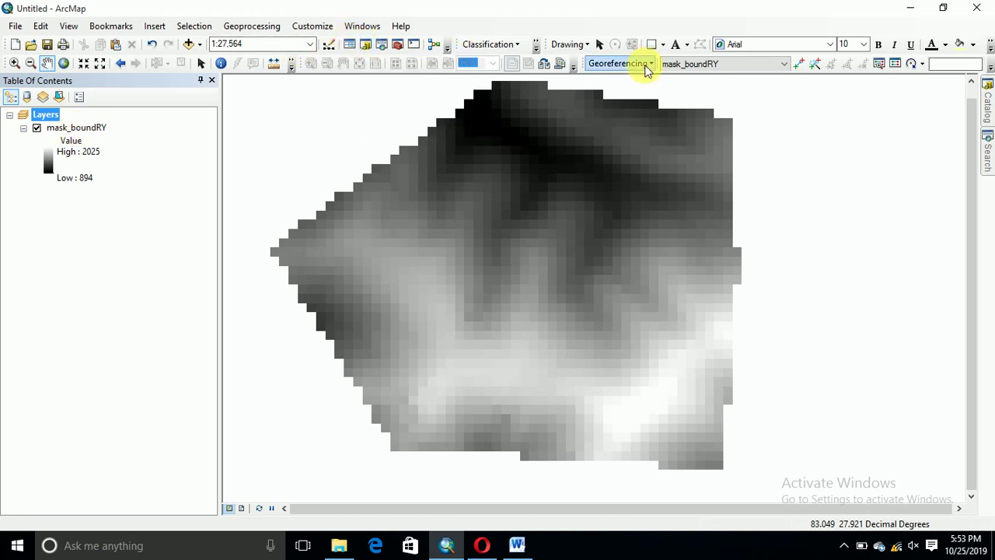
click(435, 47)
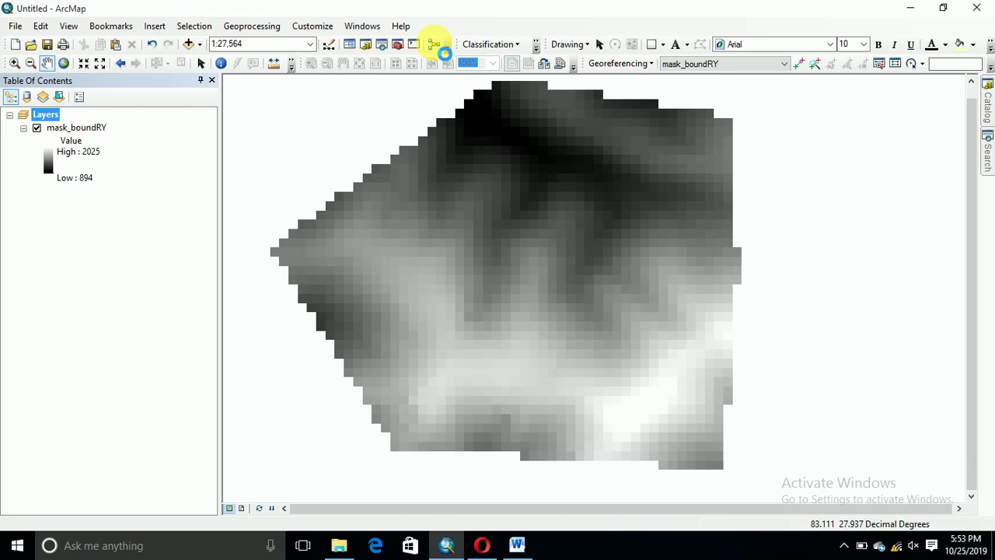
click(986, 151)
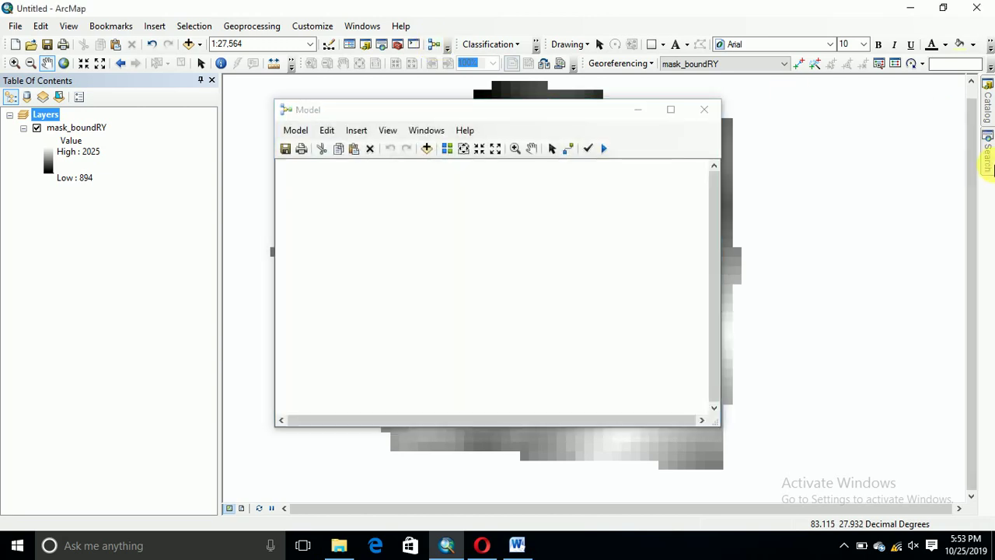
click(843, 137)
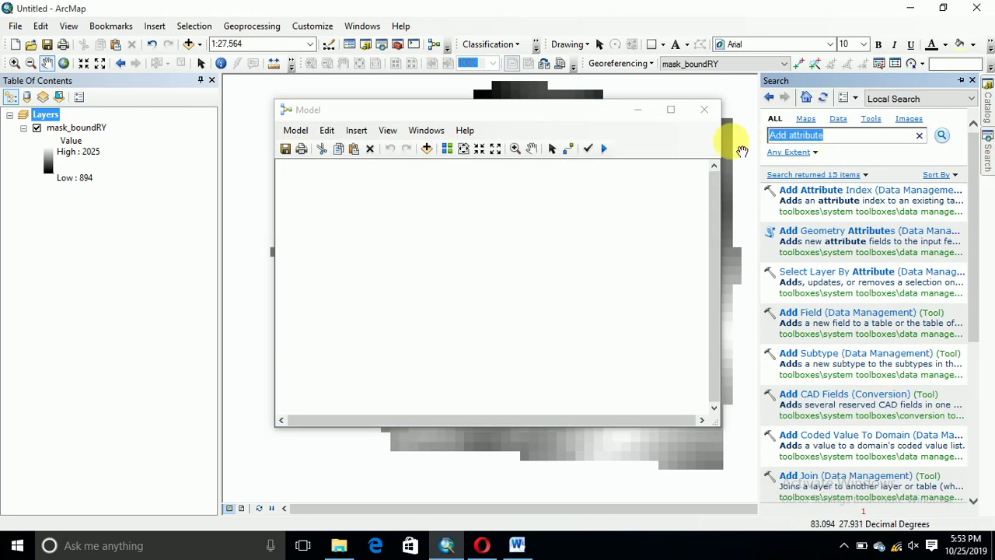
text(p)
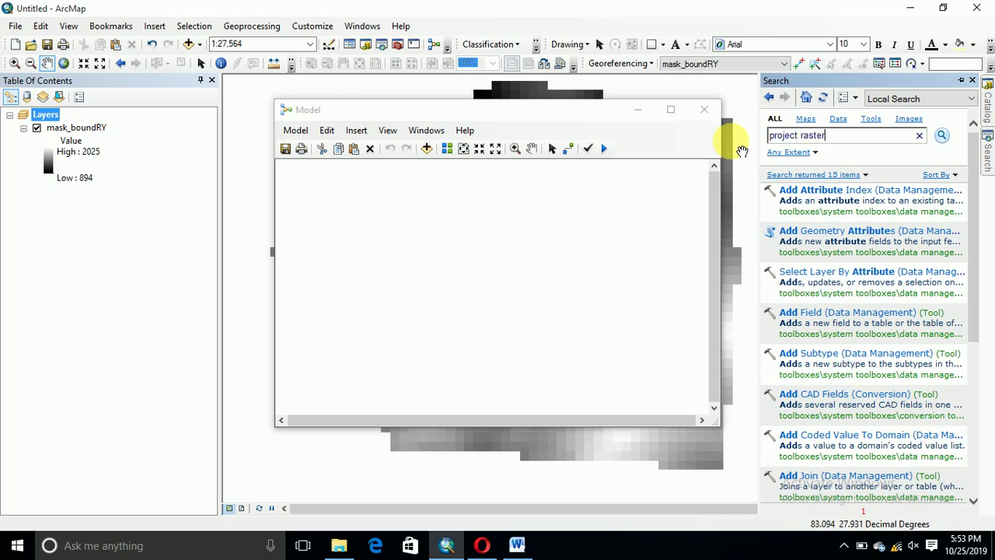
text(roject raster)
key(Return)
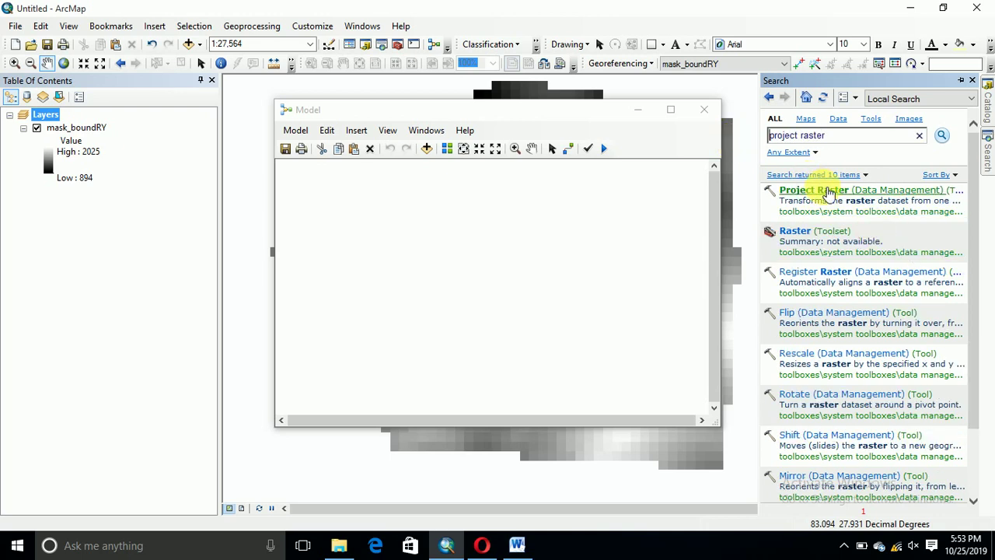
- Add Project Raster to the model and choose mask_boundRY as its input raster
drag(816, 190, 355, 251)
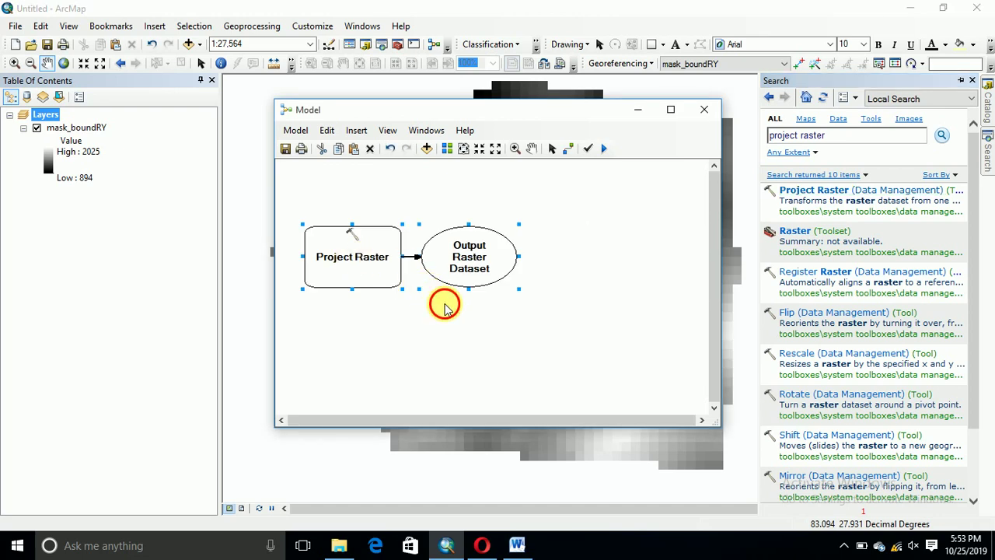
click(333, 242)
right_click(332, 243)
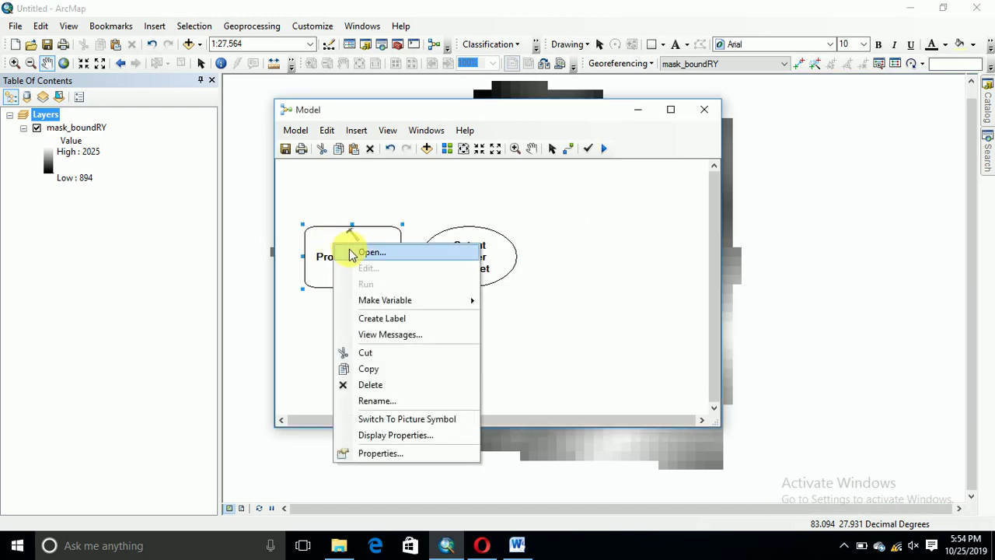
click(362, 251)
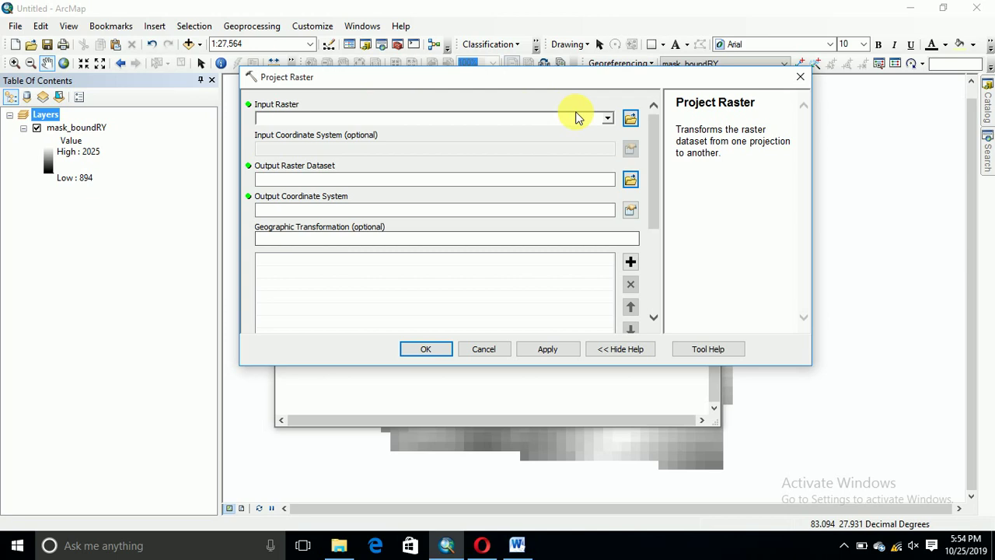
click(607, 118)
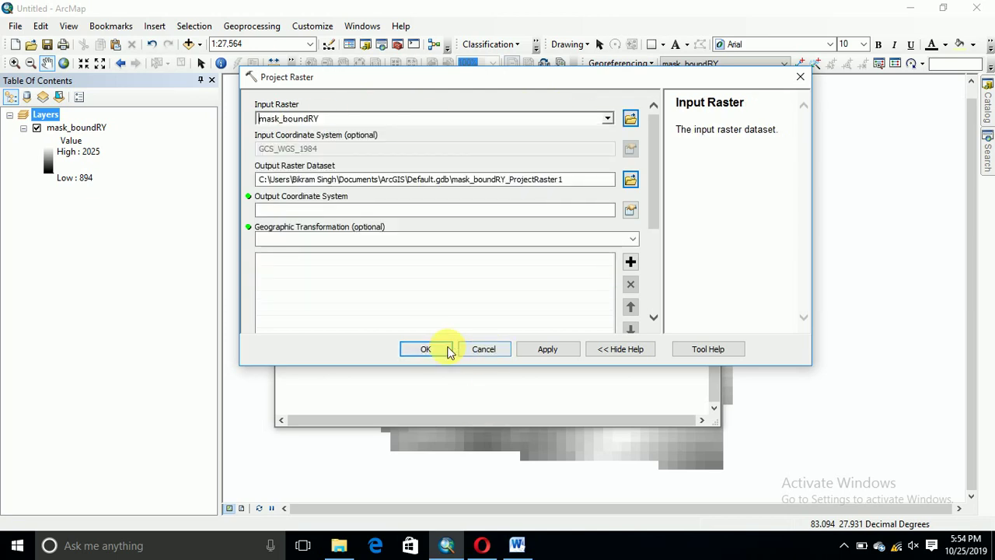
- Confirm the Project Raster settings and rearrange its input and output in the diagram
click(448, 349)
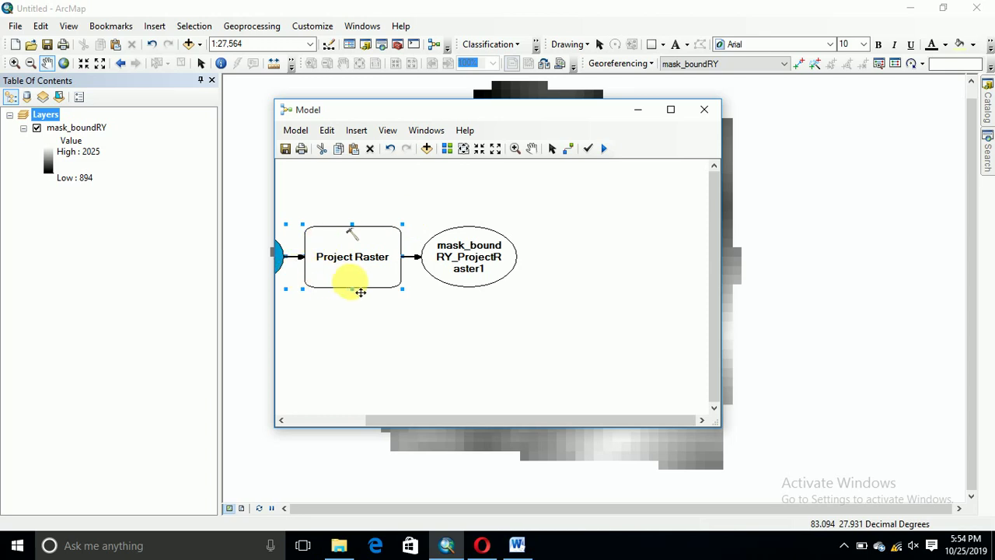
drag(359, 289, 412, 332)
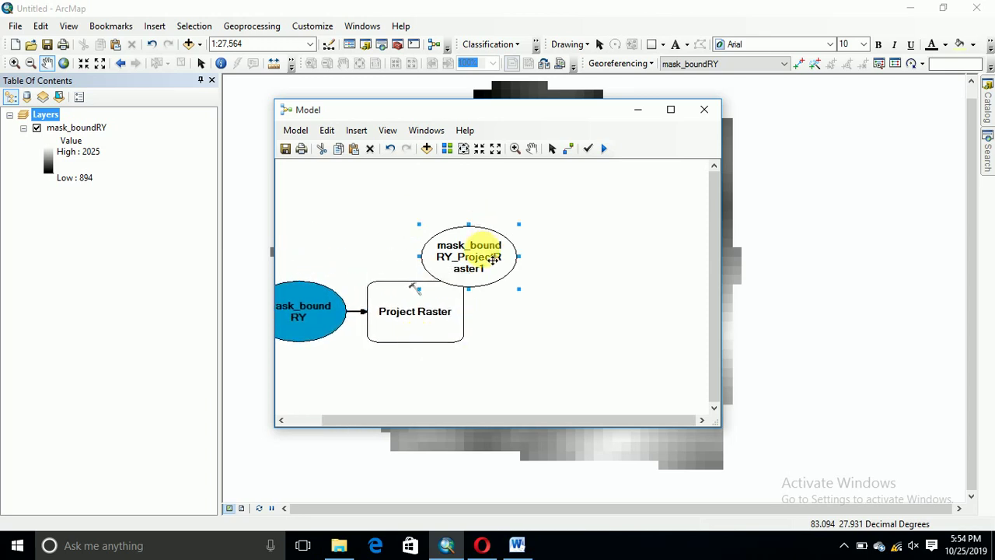
drag(467, 261, 550, 273)
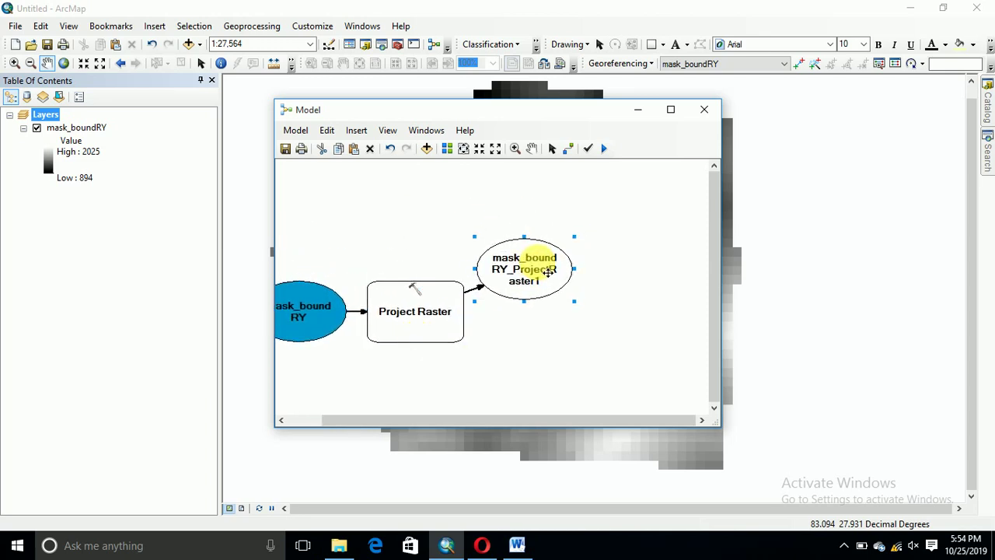
- Search for 'slope' and add the Spatial Analyst Slope tool to the model
click(987, 159)
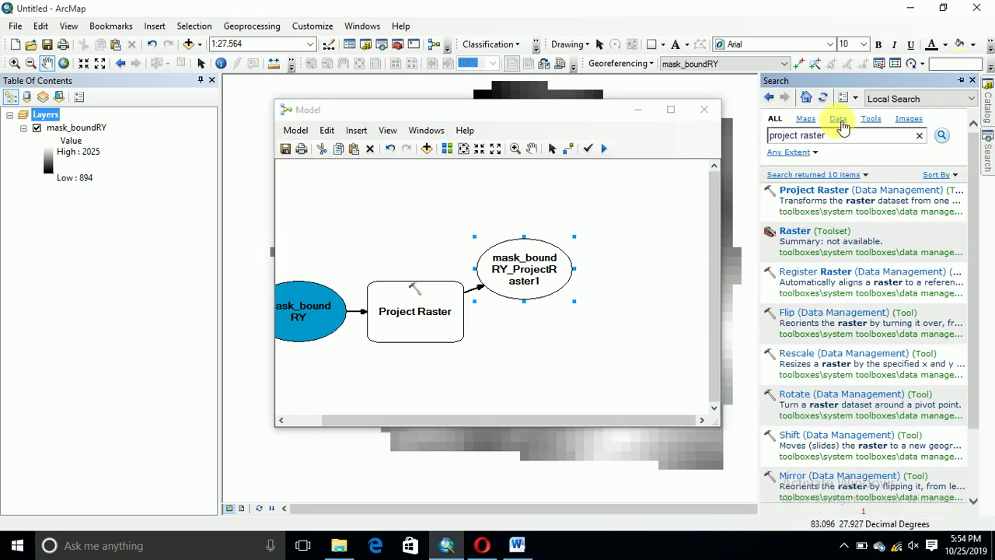
click(844, 138)
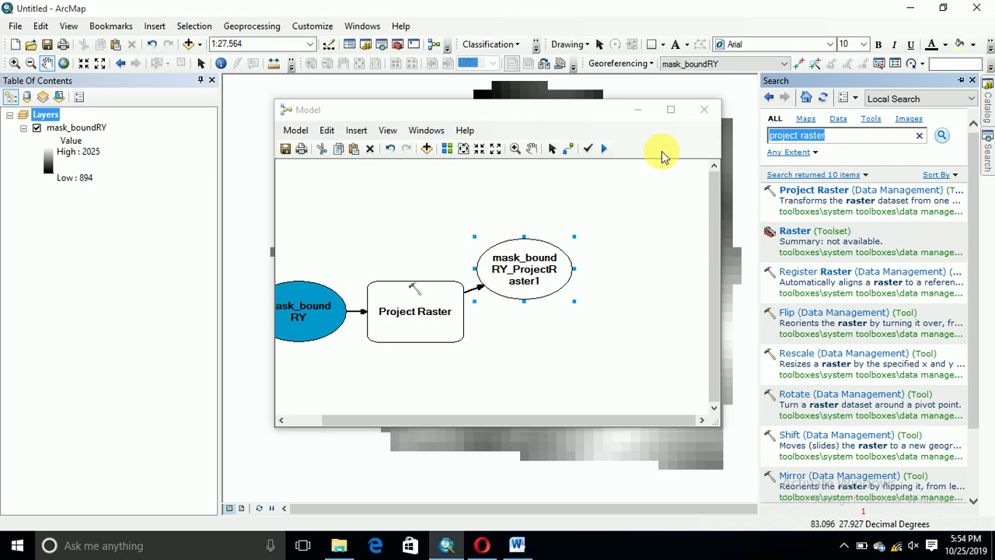
text(s)
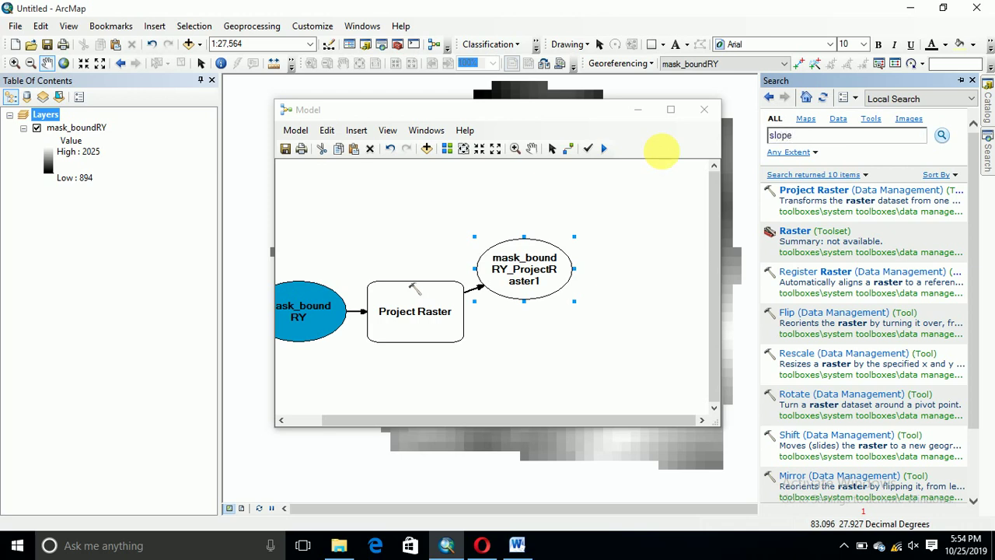
text(lope)
key(Return)
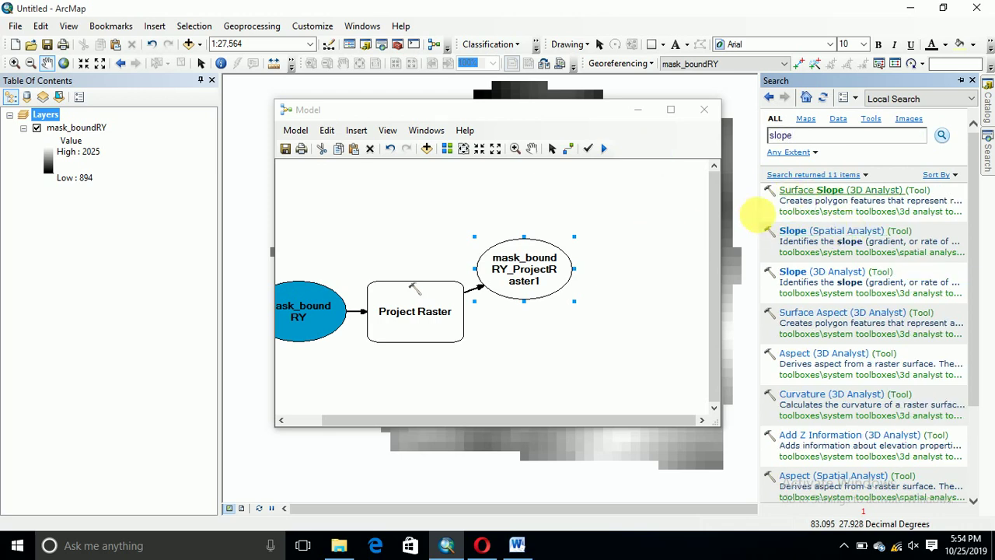
drag(822, 232, 533, 205)
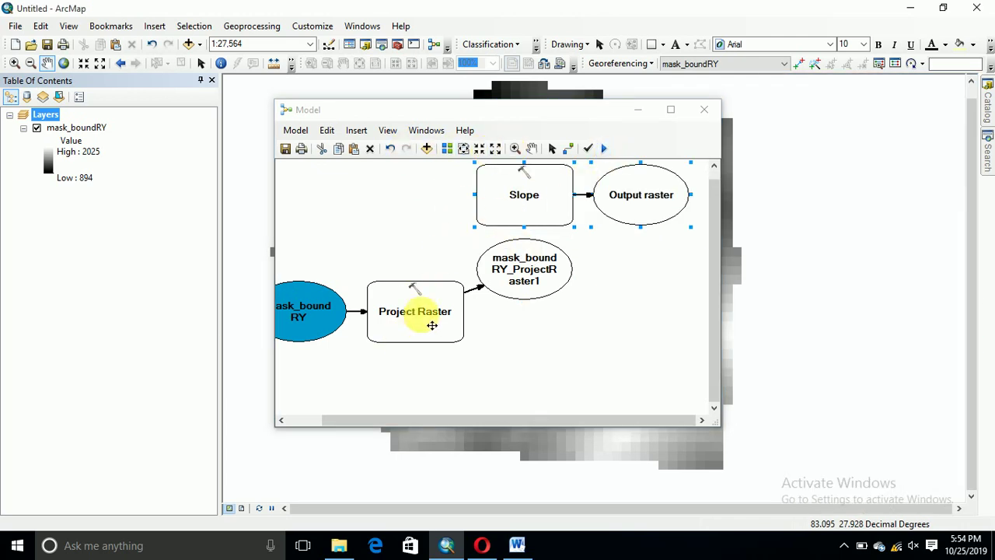
- Connect the projected raster output to Slope as its input raster, producing Slope_mask_b2
drag(542, 272, 542, 306)
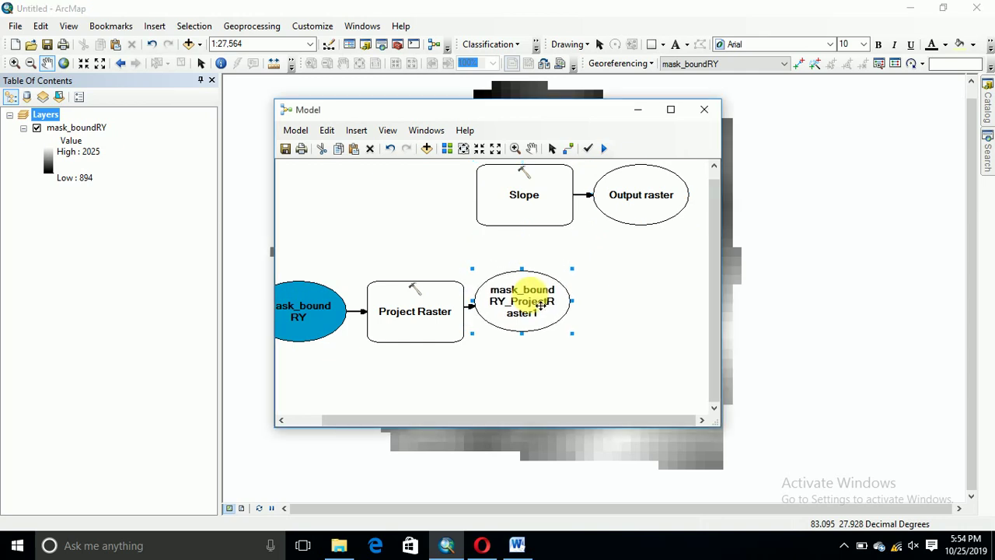
click(568, 147)
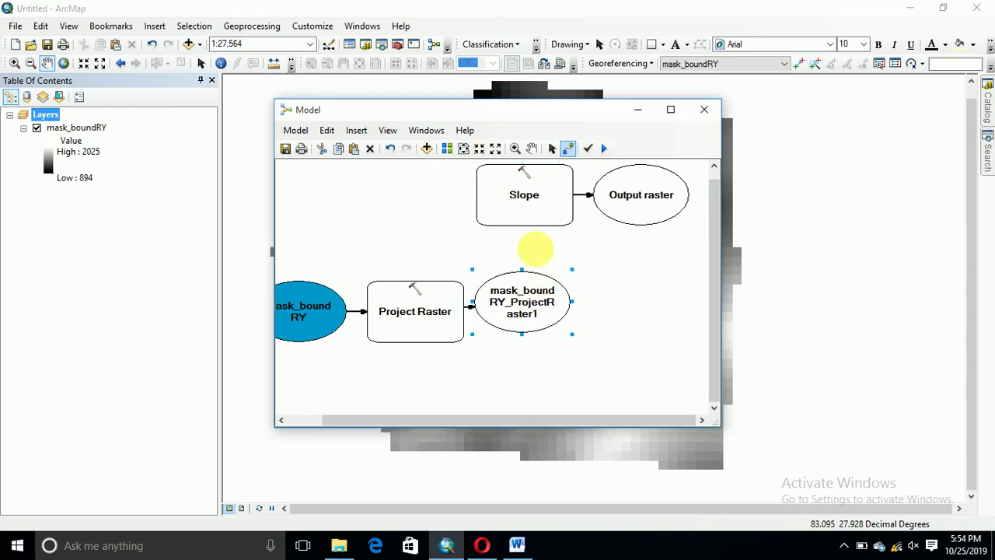
drag(521, 291, 520, 227)
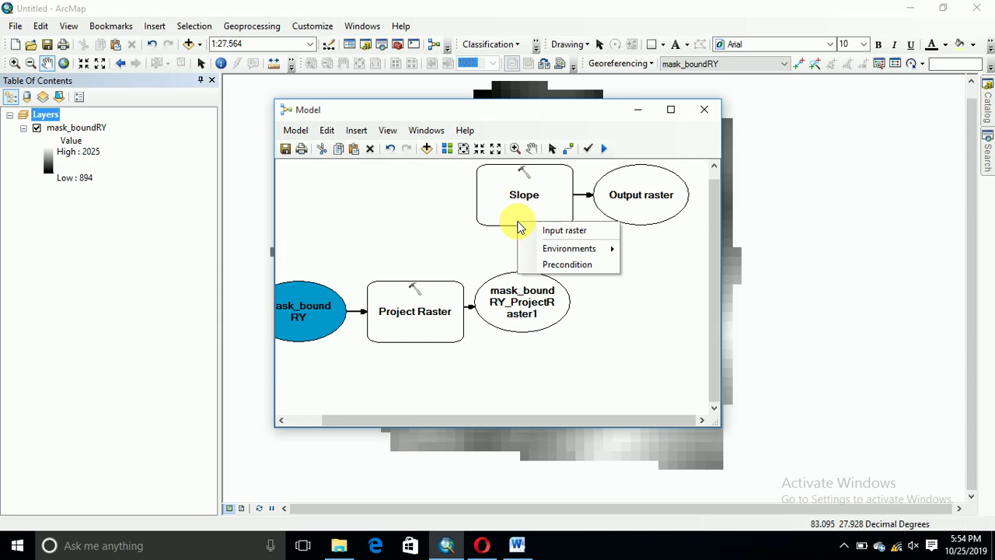
click(553, 230)
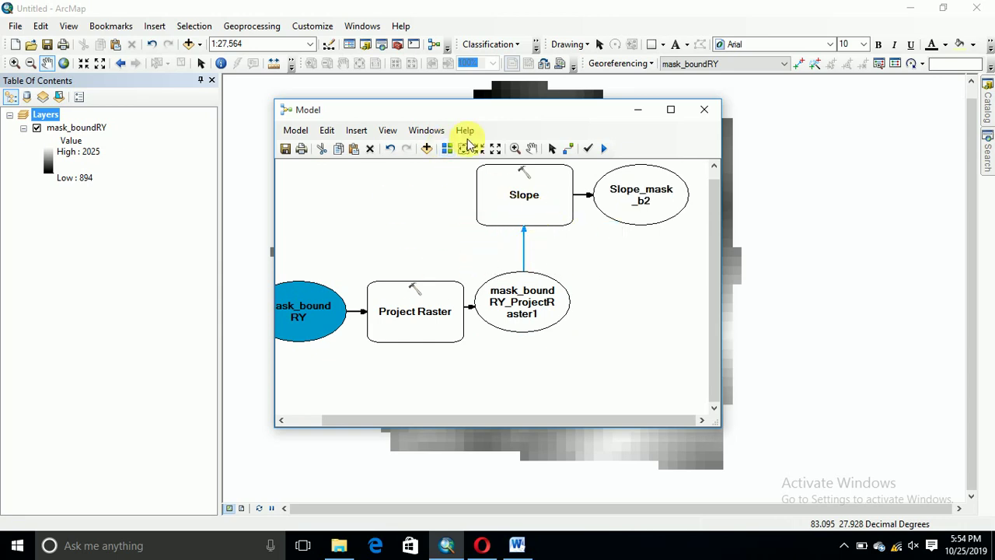
- Expose Project Raster's Output Coordinate System as a model variable and tidy the layout
click(547, 147)
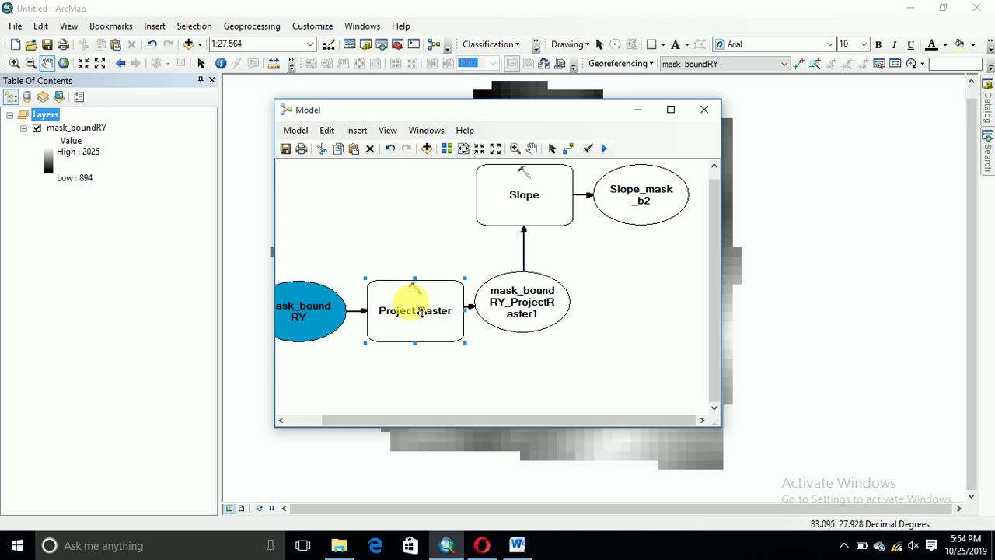
drag(399, 311, 413, 344)
right_click(413, 344)
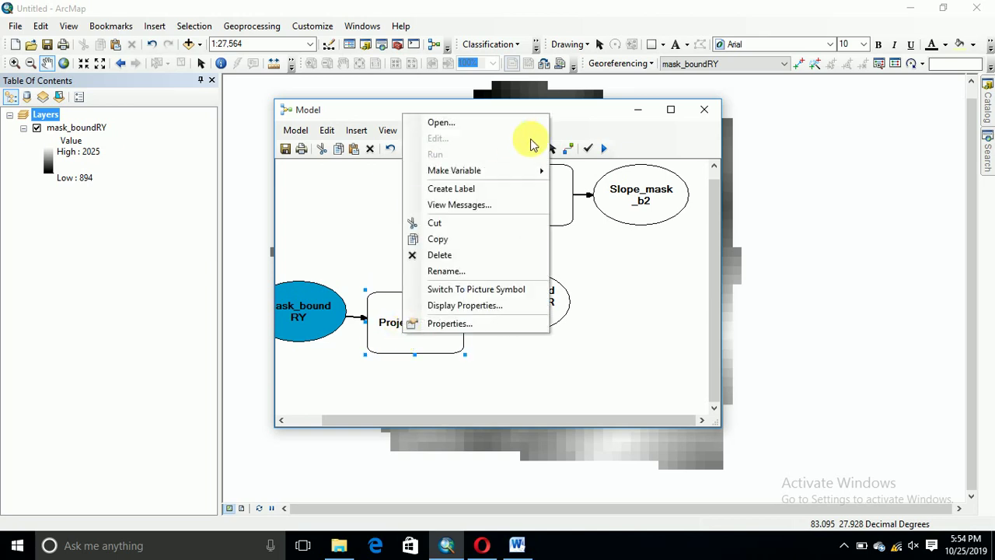
mouse_move(538, 173)
mouse_move(611, 171)
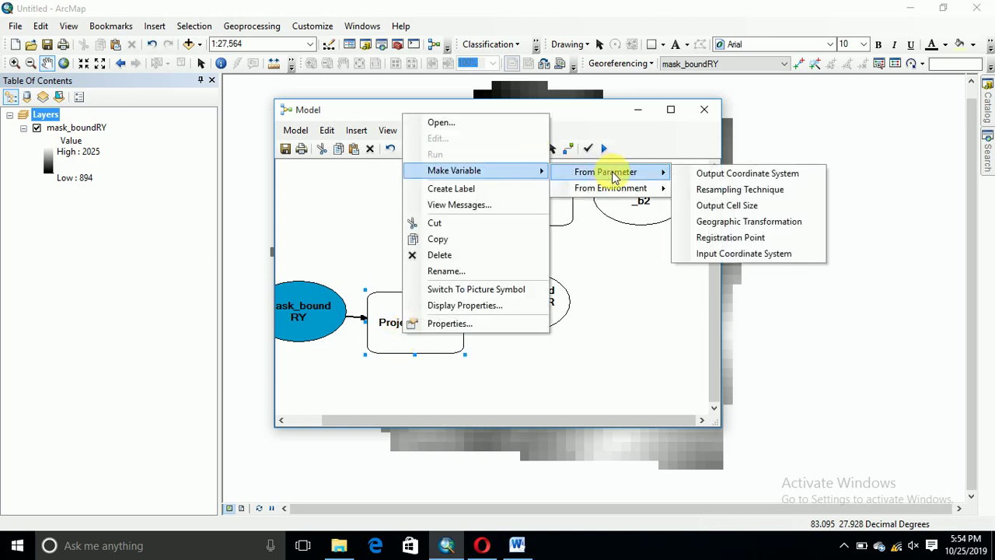
click(713, 172)
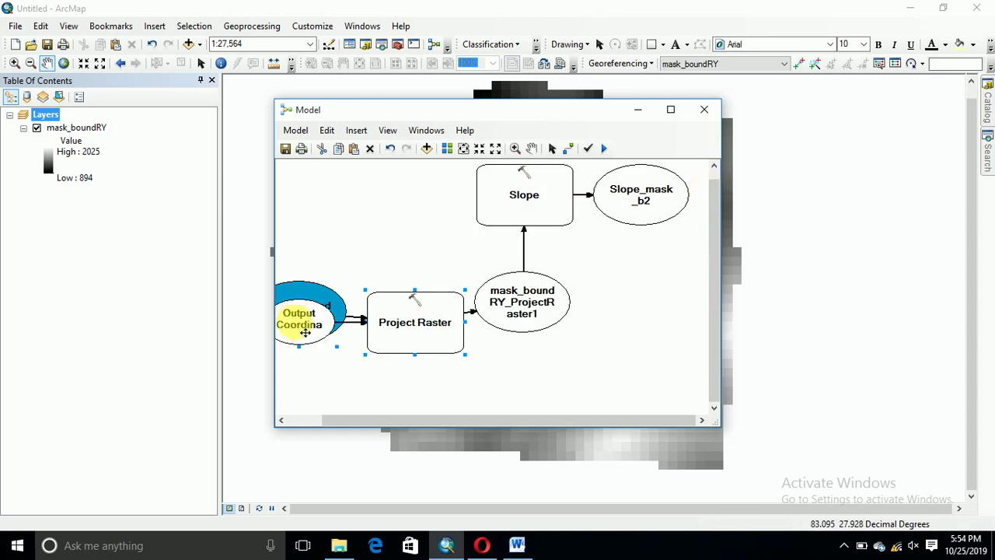
drag(306, 334, 333, 381)
click(460, 381)
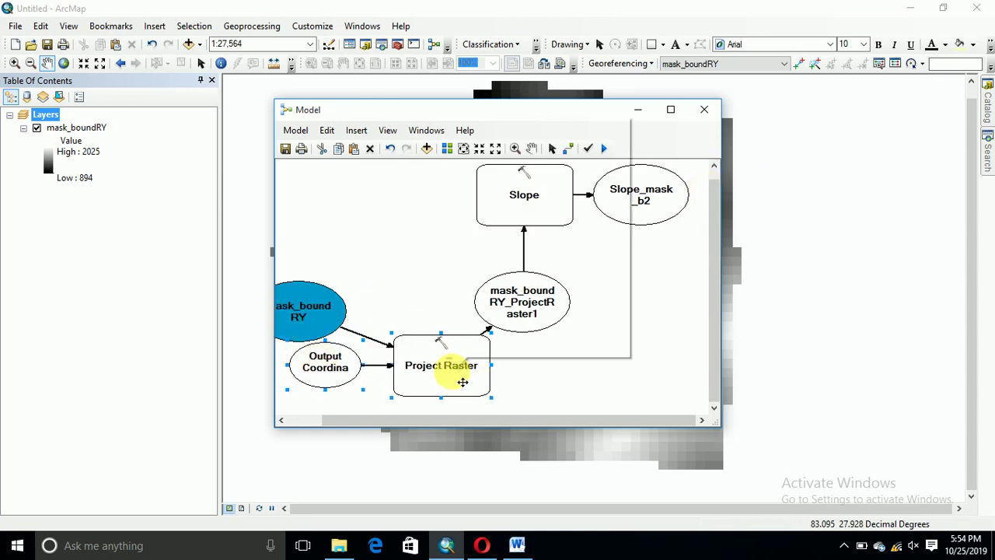
drag(462, 382, 430, 278)
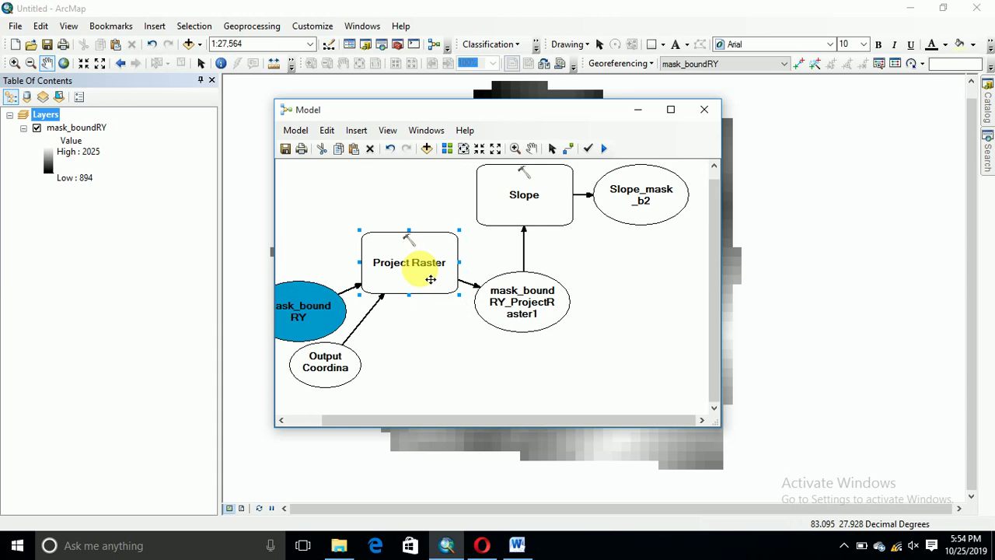
drag(327, 362, 361, 376)
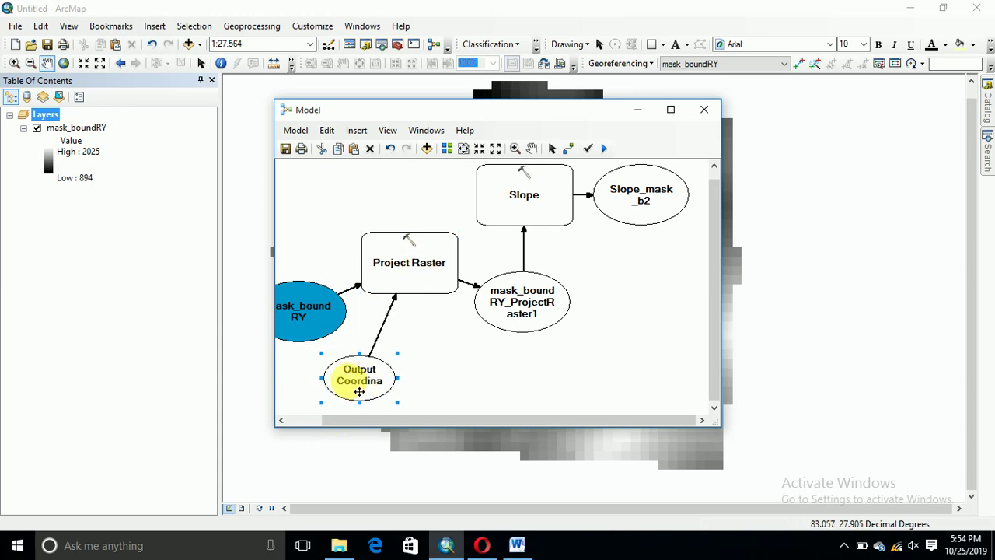
- Make mask_boundRY and the Output Coordinate System model parameters
click(323, 317)
right_click(323, 316)
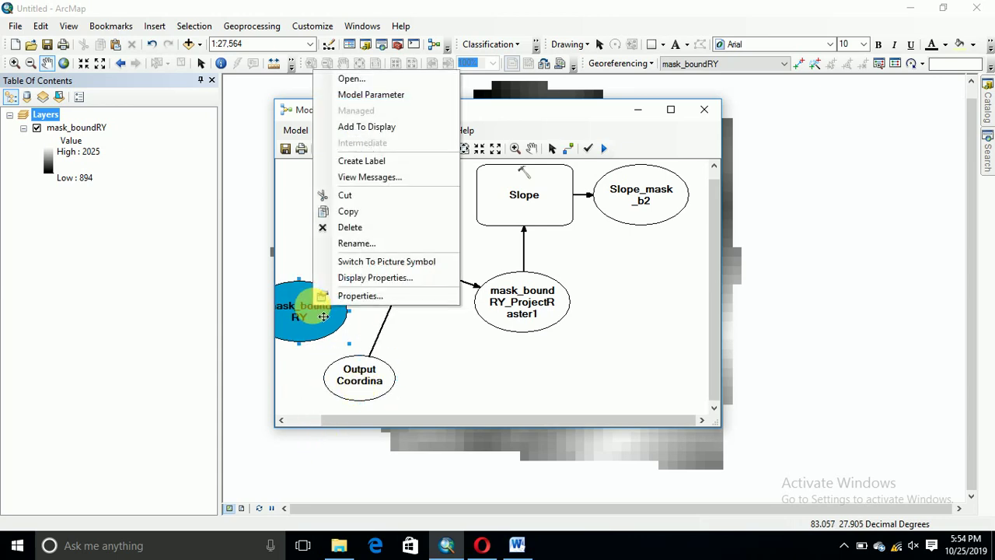
click(349, 92)
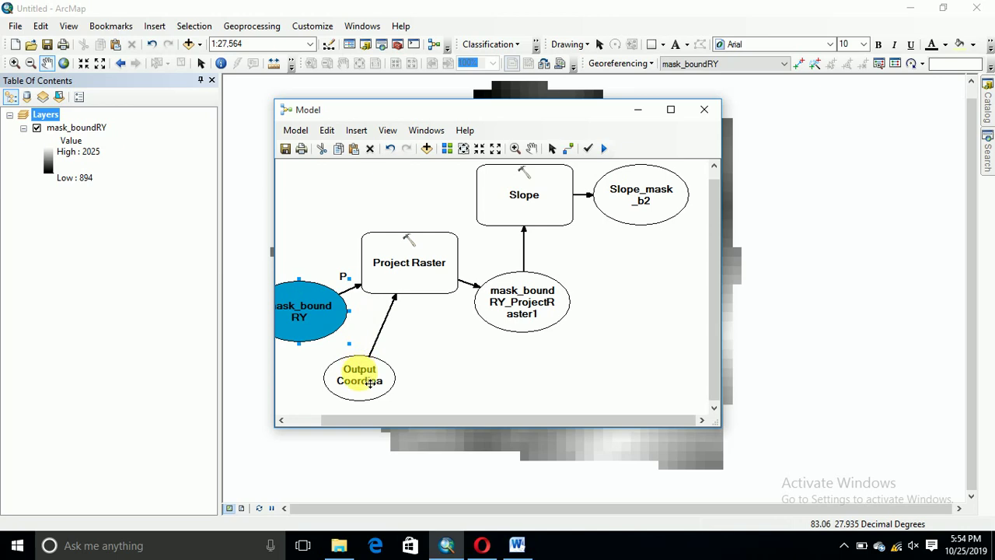
right_click(370, 382)
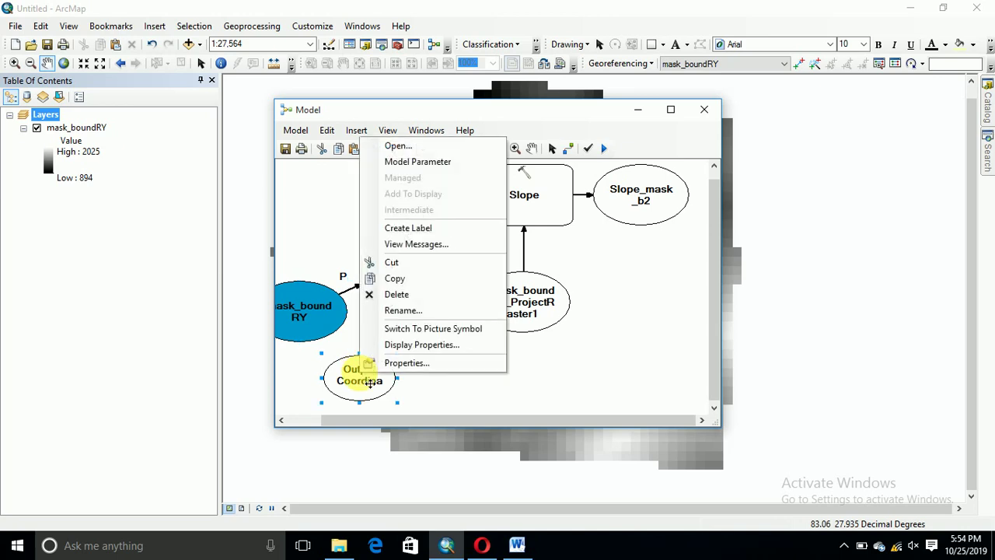
click(430, 161)
- Set the Output Coordinate System to WGS 1984 UTM Zone 44N
double_click(370, 387)
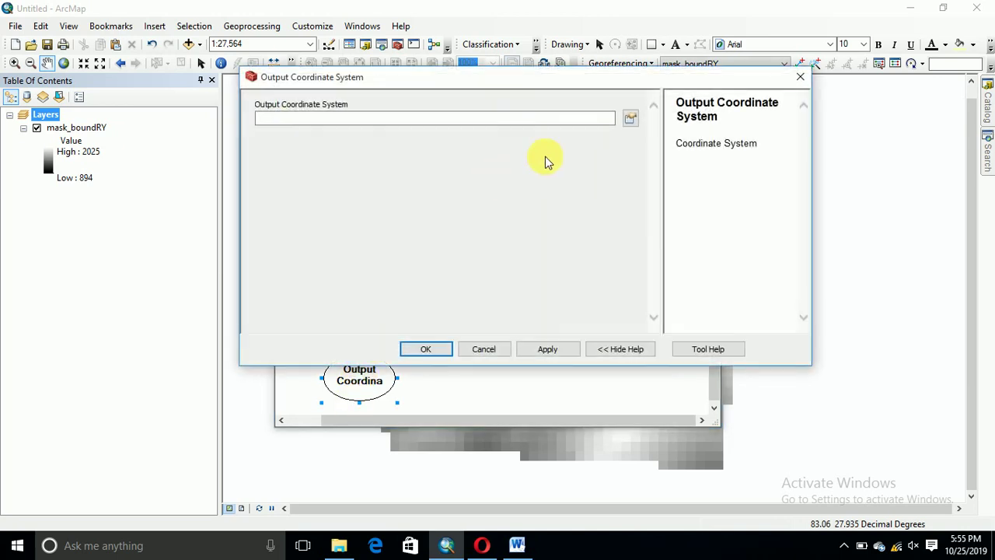
click(629, 123)
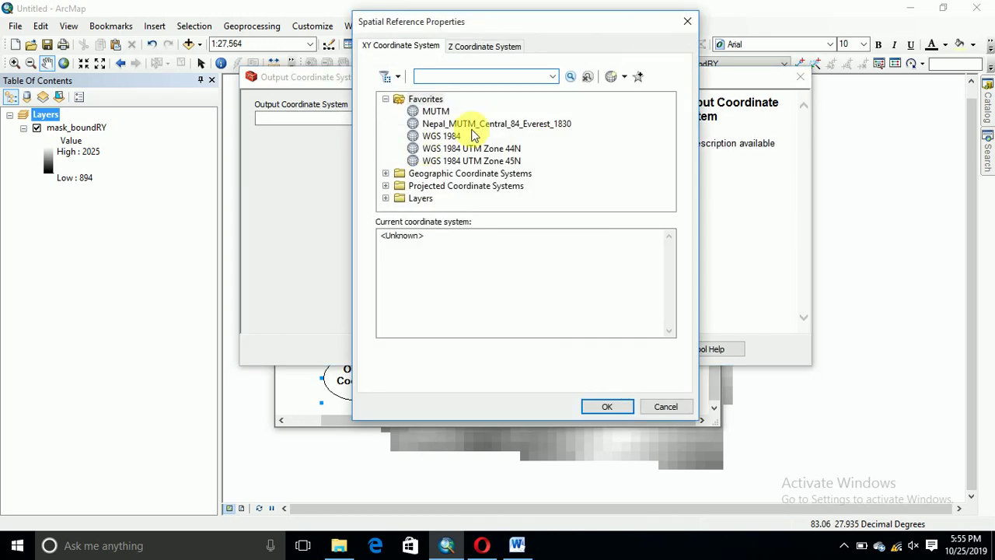
click(465, 148)
click(592, 405)
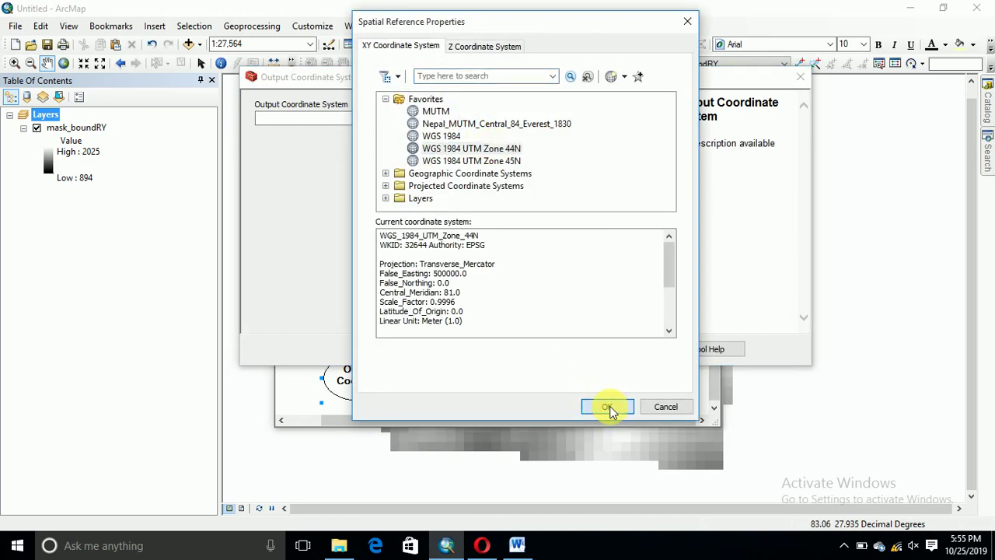
- Confirm the coordinate system and reposition Slope and Slope_mask_b2 in the diagram
click(426, 347)
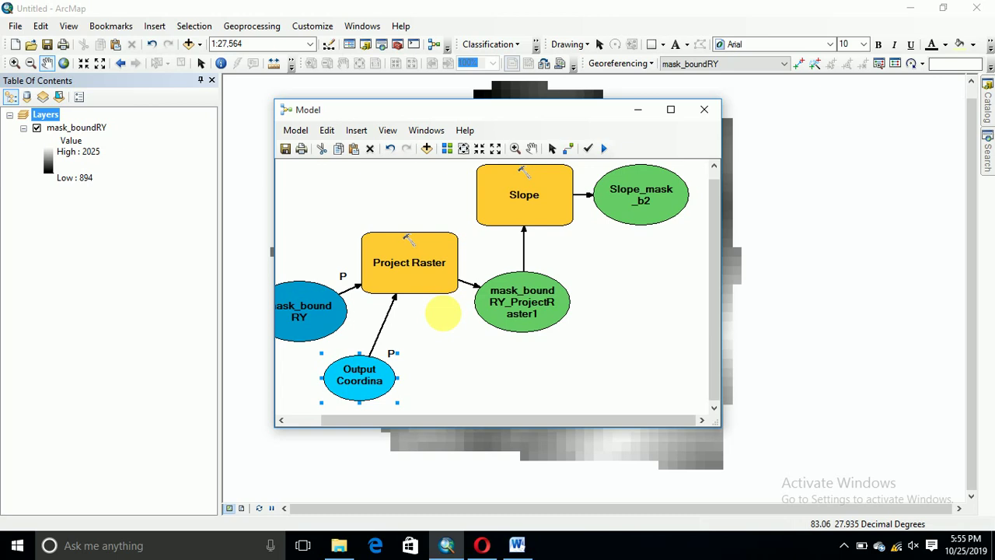
drag(544, 206, 540, 217)
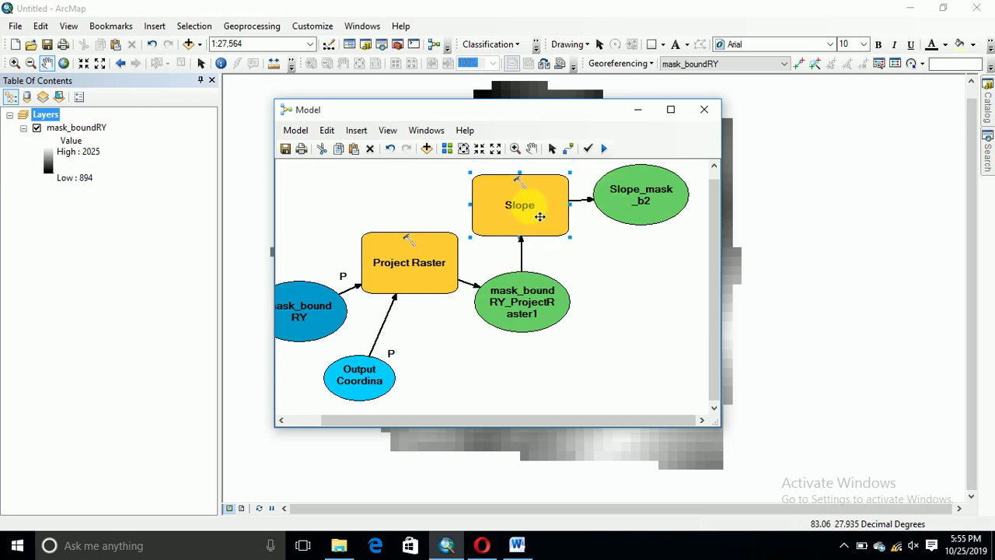
drag(632, 221, 618, 268)
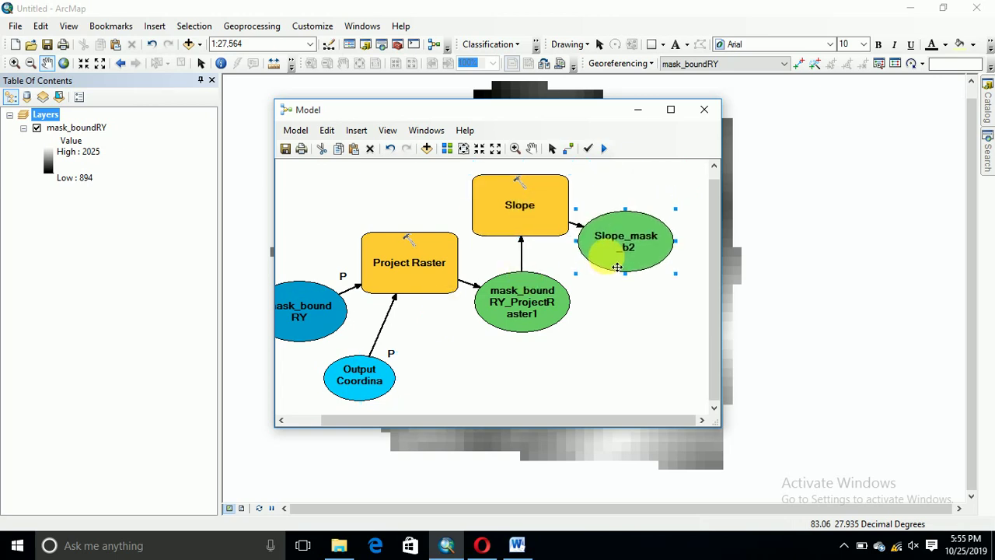
drag(518, 204, 496, 196)
drag(625, 248, 597, 247)
- Add the Spatial Analyst Reclassify tool and connect Slope_mask_b2 as its input raster
click(987, 156)
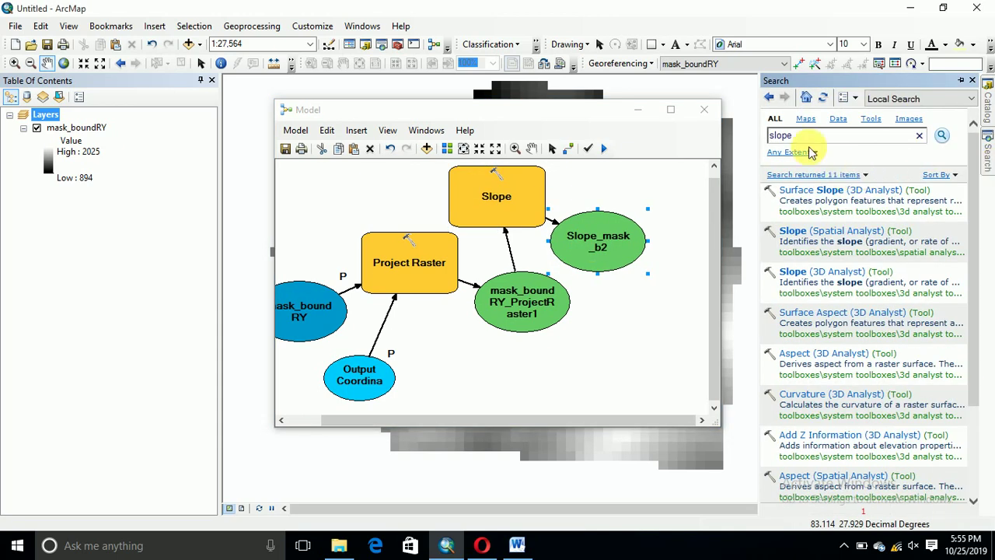
drag(798, 134, 731, 137)
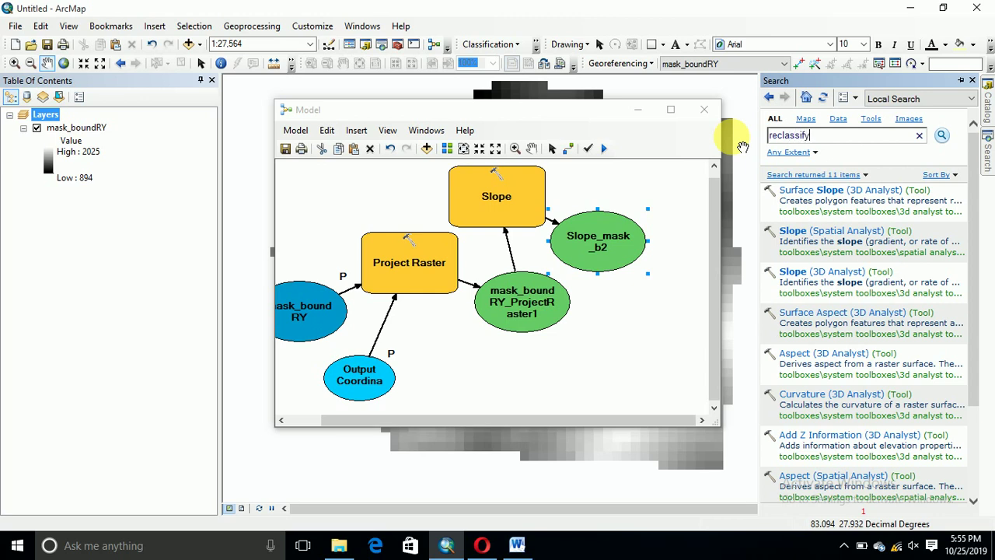
key(Return)
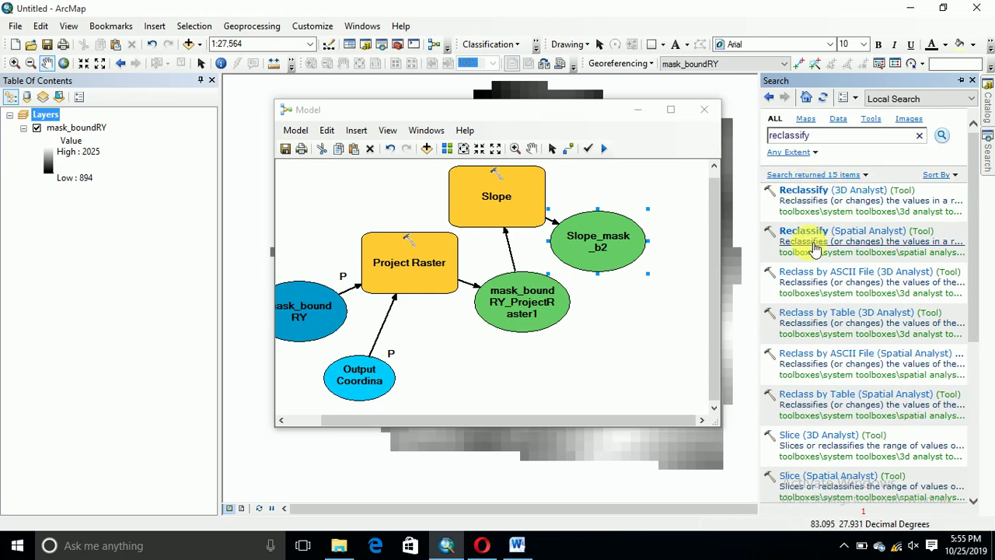
drag(799, 230, 570, 357)
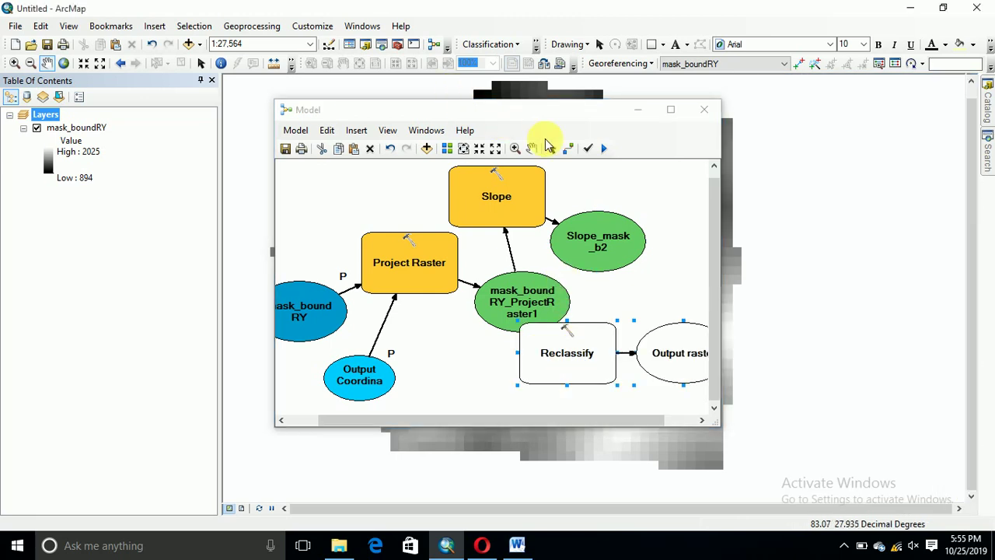
click(569, 149)
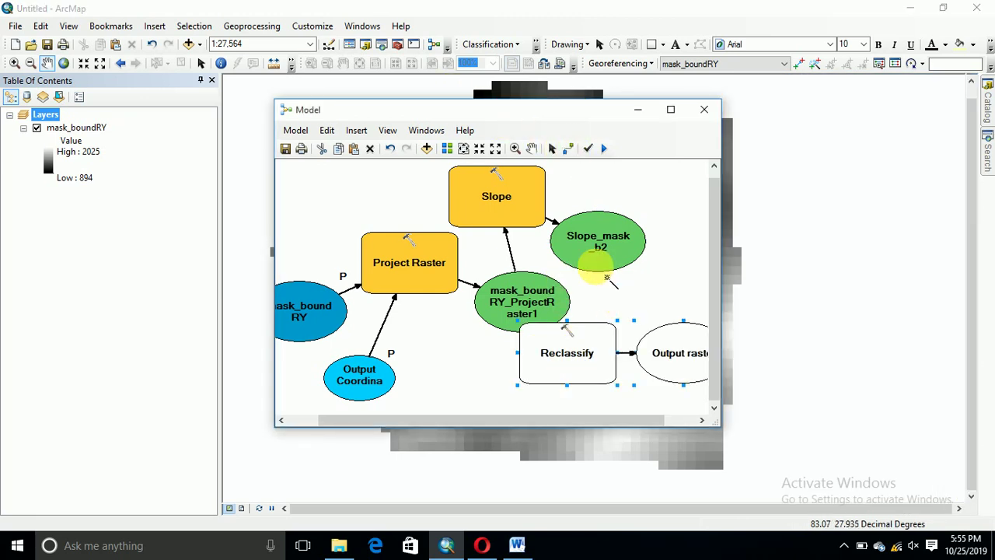
drag(595, 275, 598, 330)
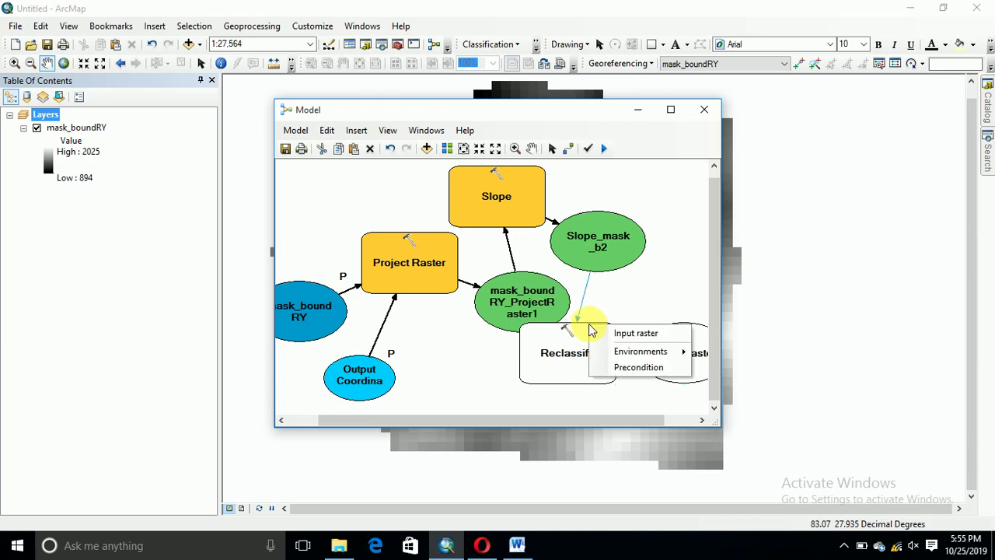
click(607, 333)
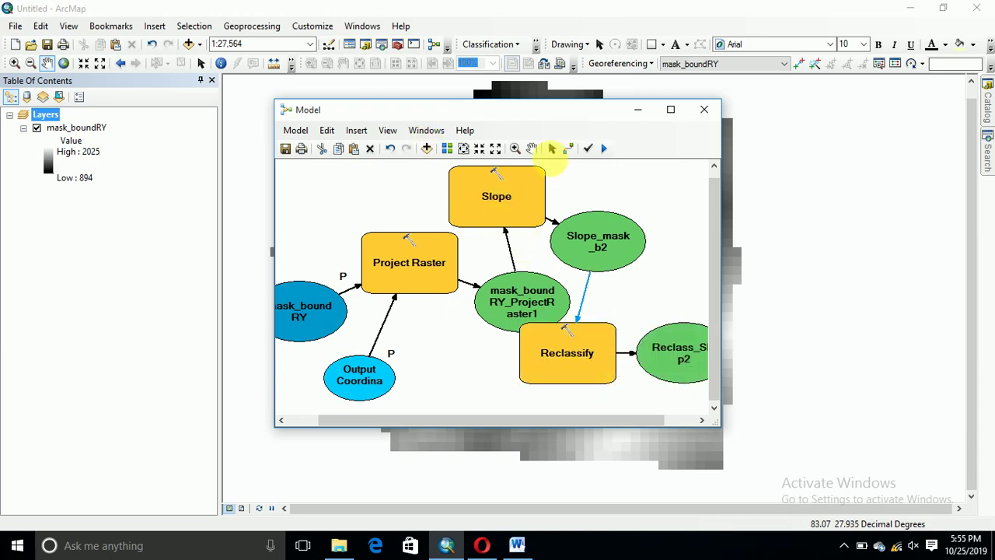
- Reposition Reclassify, close its settings unchanged, and widen the model window to show Reclass_Slop2
click(553, 150)
drag(595, 346, 597, 376)
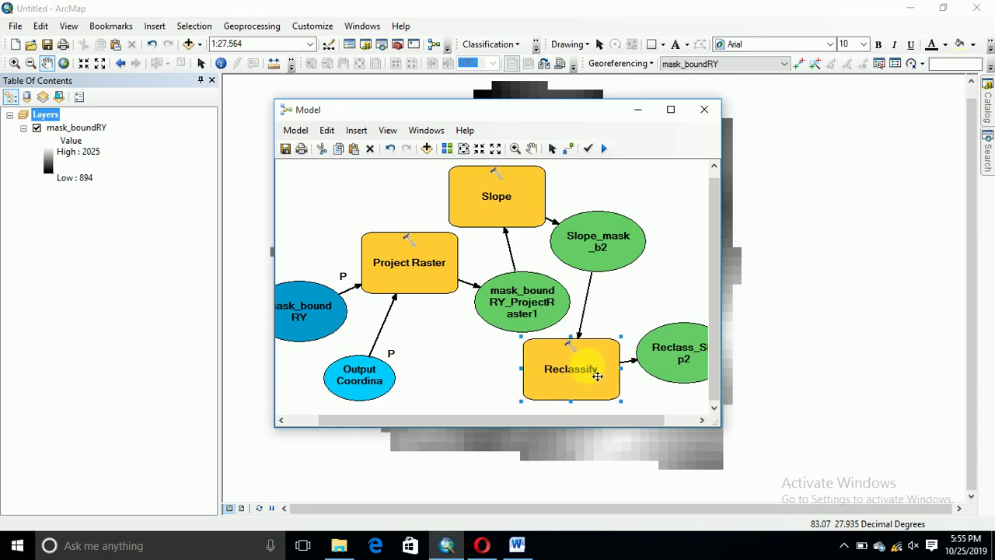
double_click(584, 367)
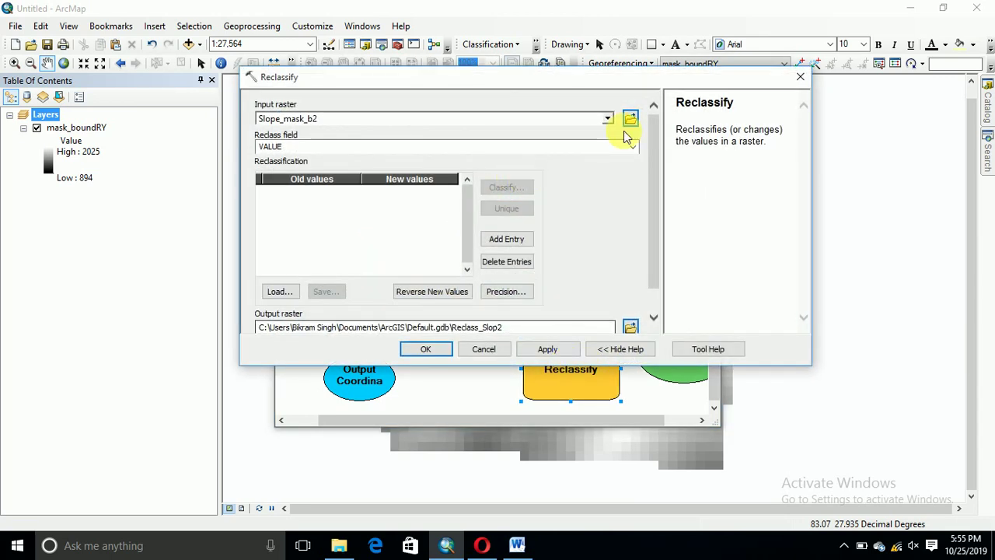
click(798, 79)
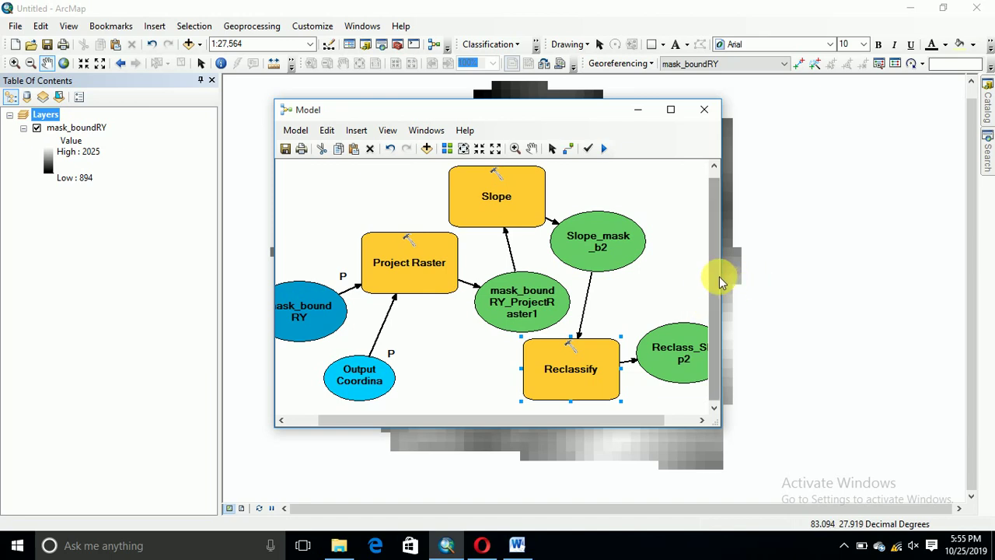
drag(722, 280, 844, 280)
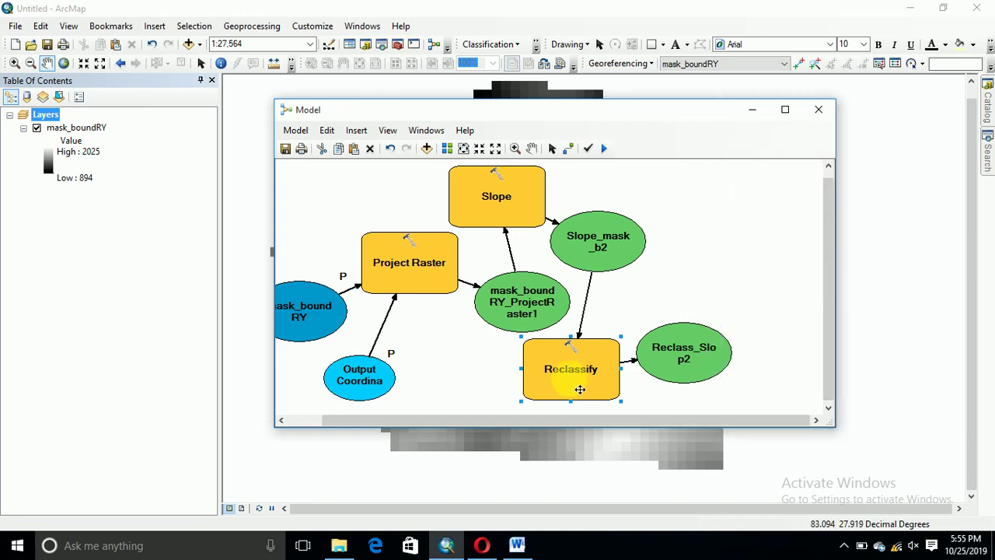
- Add Raster to Polygon to the model with Reclass_Slop2 as its input raster
click(985, 151)
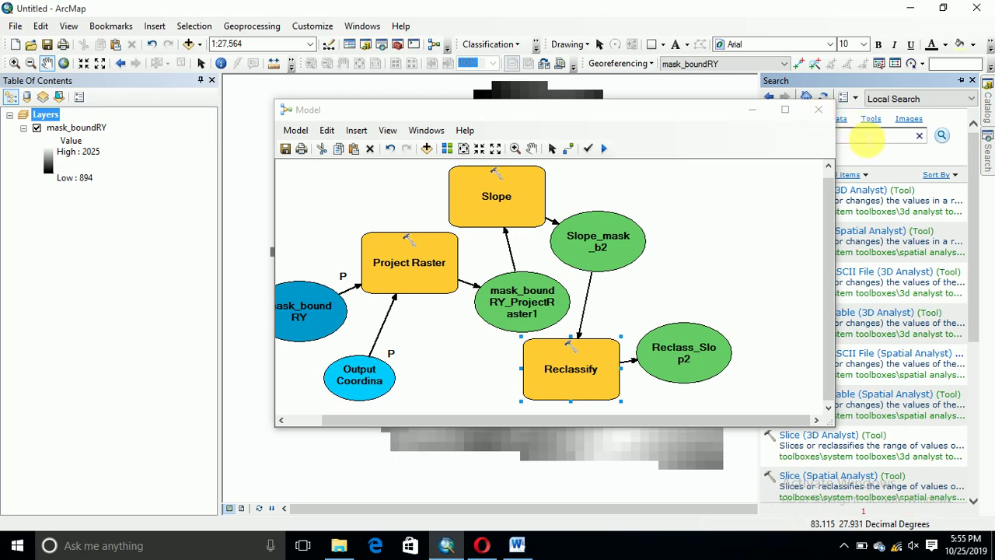
drag(611, 111, 451, 104)
double_click(789, 135)
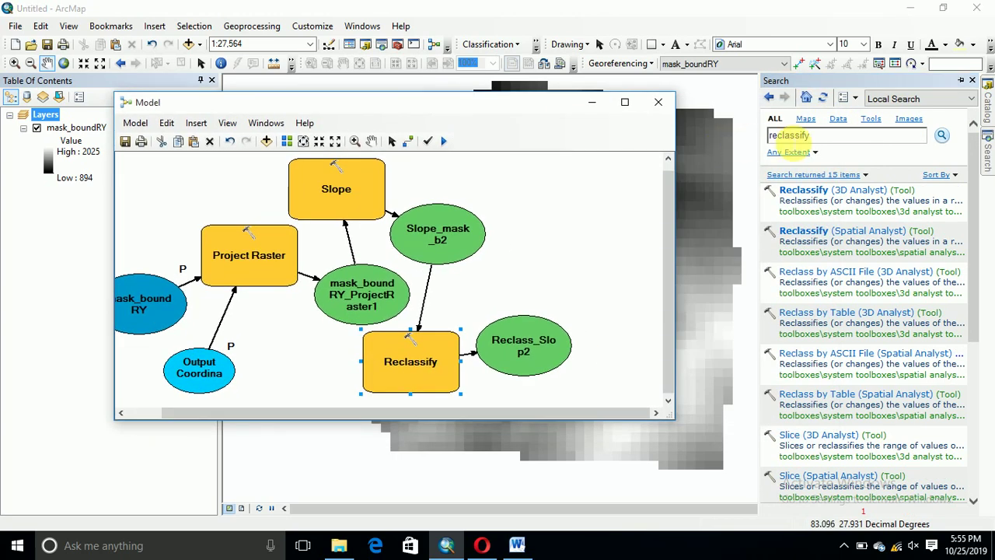
text(rs)
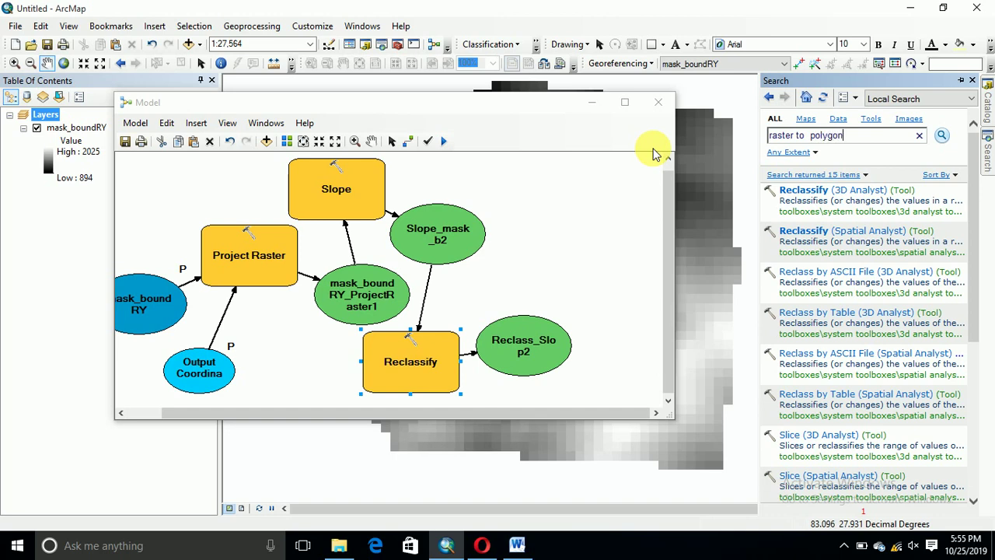
key(Return)
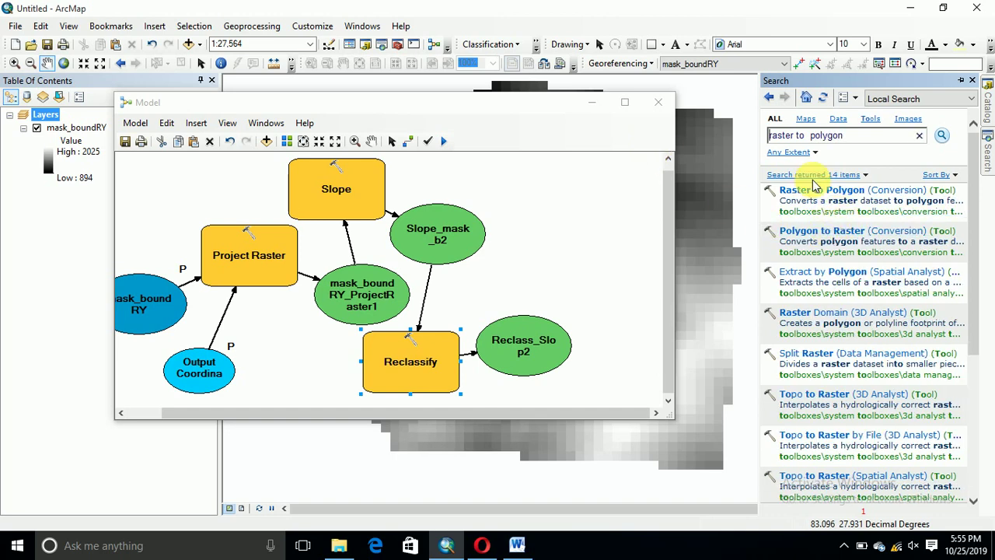
drag(824, 200, 556, 253)
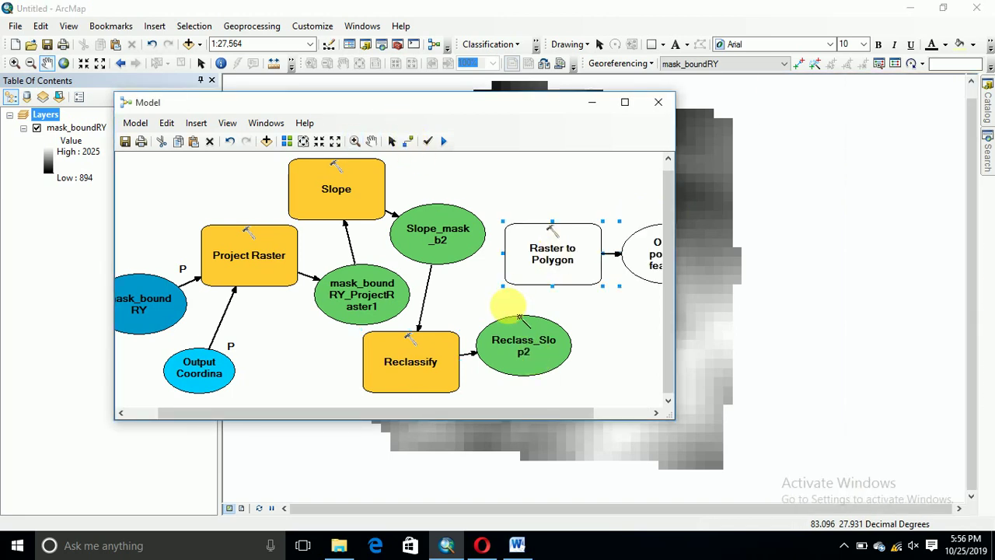
right_click(518, 279)
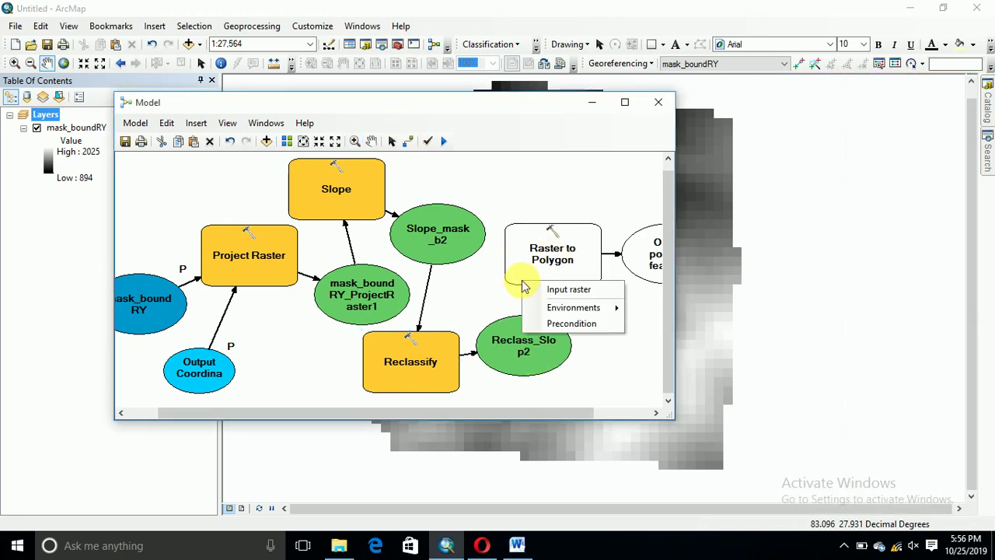
click(567, 290)
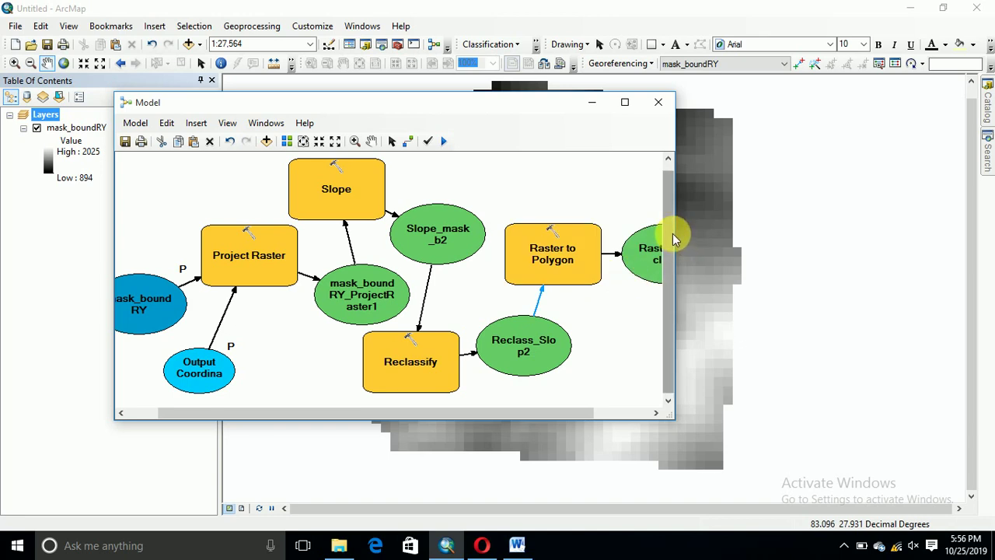
drag(673, 239, 773, 238)
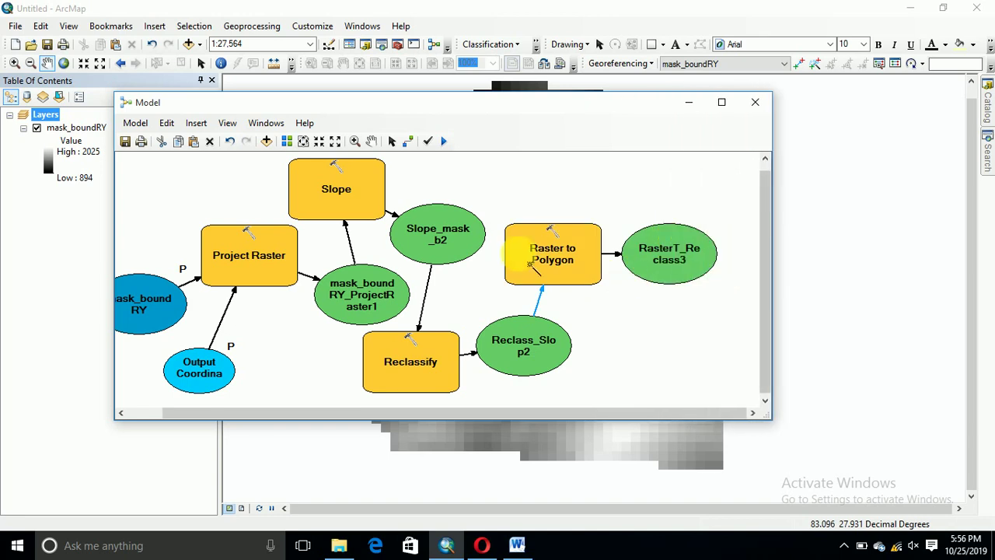
- Move Raster to Polygon higher and place the RasterT_Reclass3 ellipse right beside it
click(393, 141)
drag(584, 259, 580, 209)
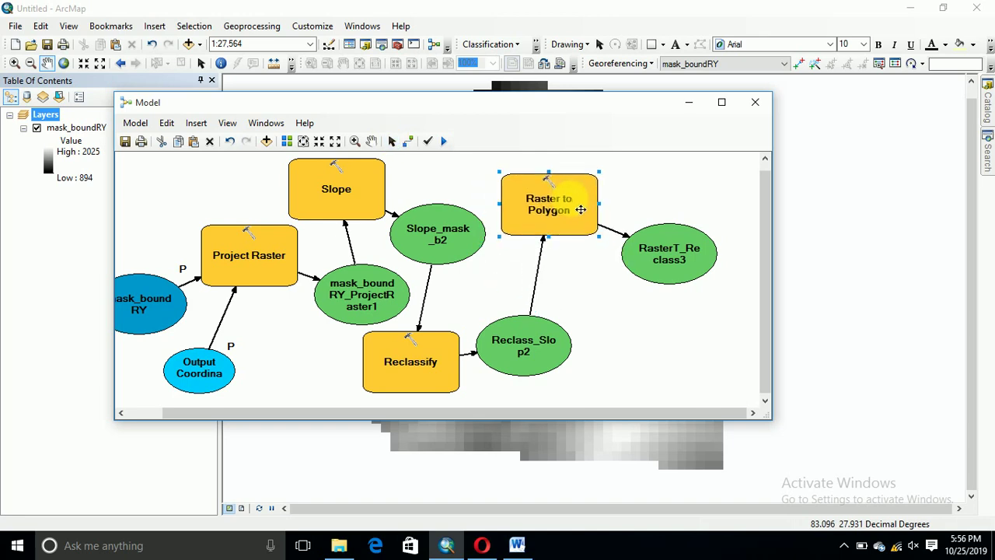
drag(670, 269, 985, 195)
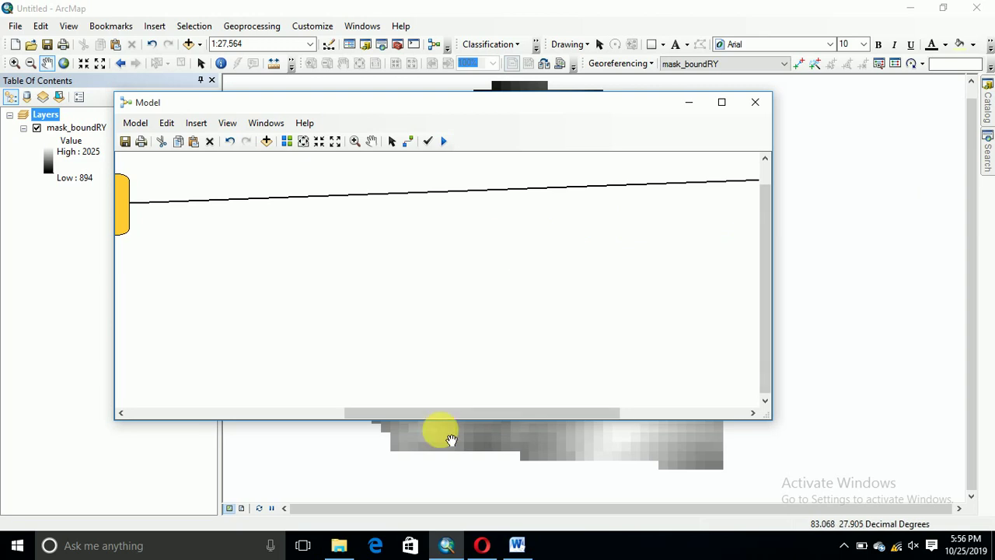
drag(438, 412, 733, 449)
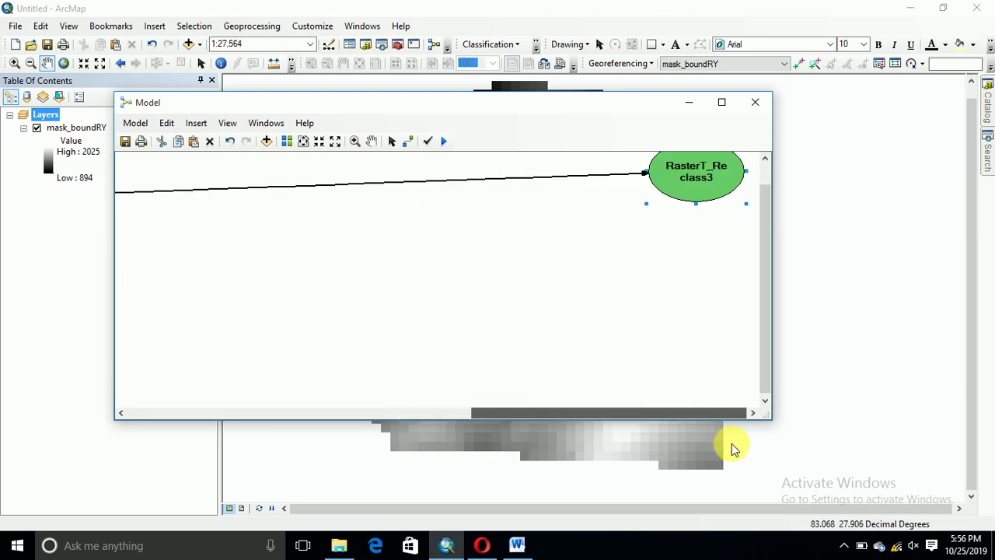
drag(682, 185, 101, 229)
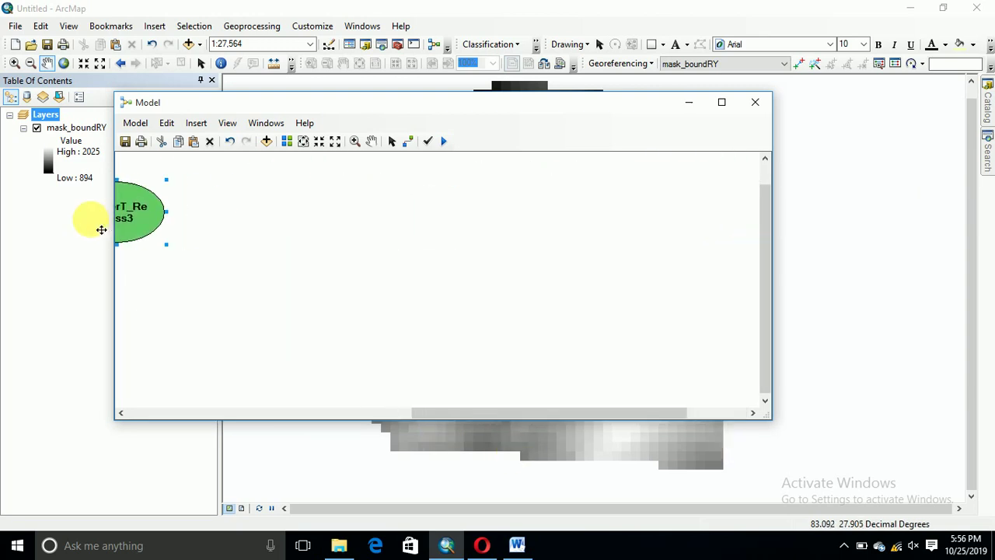
drag(457, 416, 191, 413)
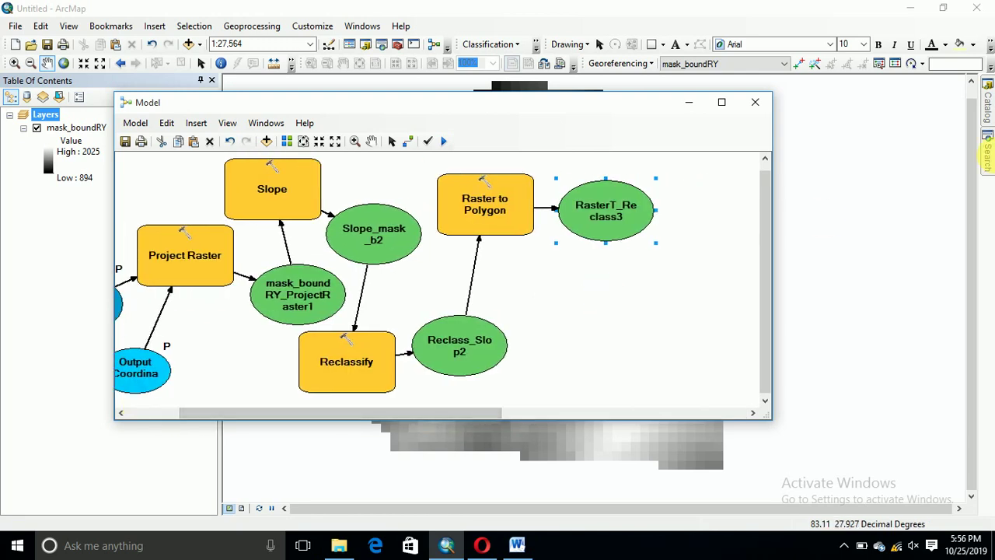
- Add the Dissolve tool and connect RasterT_Reclass3 as its input features
click(988, 160)
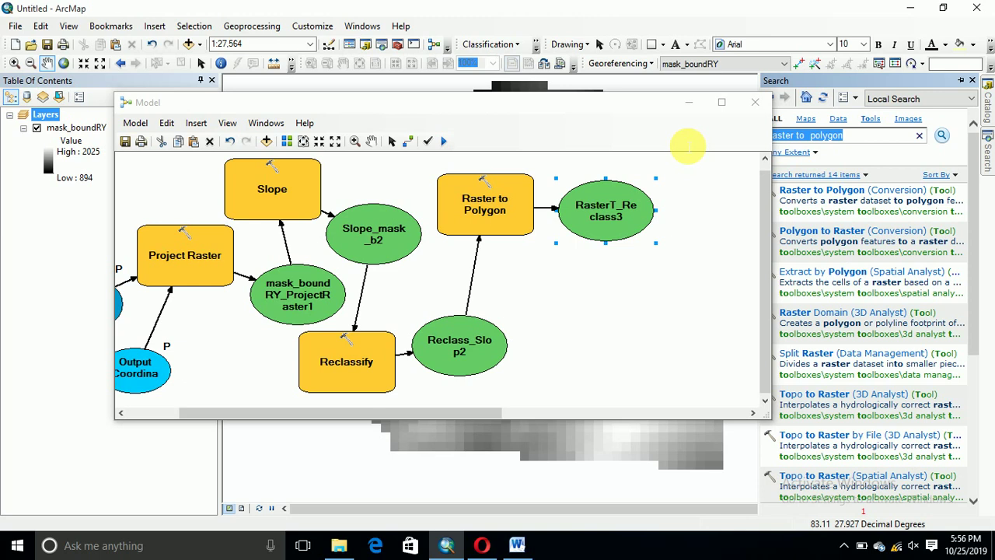
key(BackSpace)
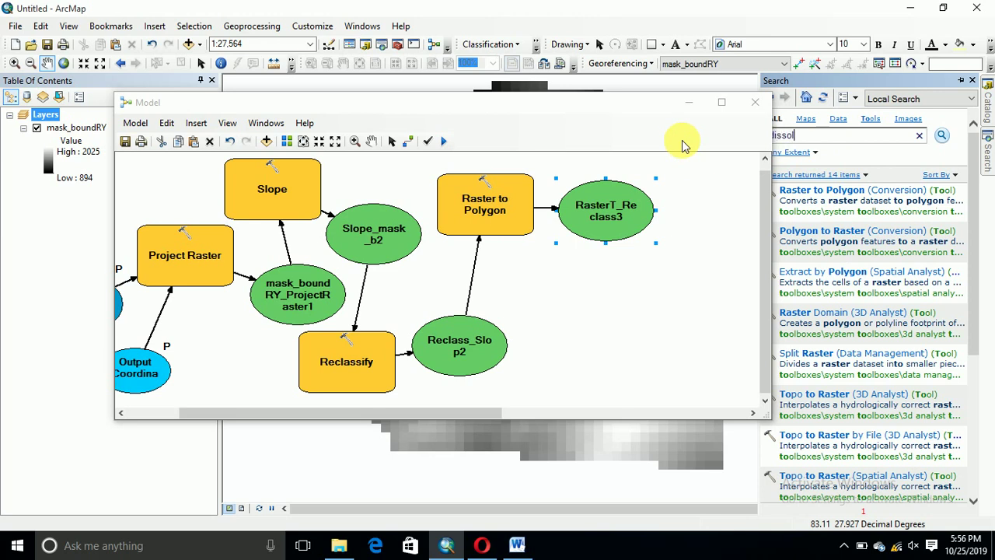
key(Return)
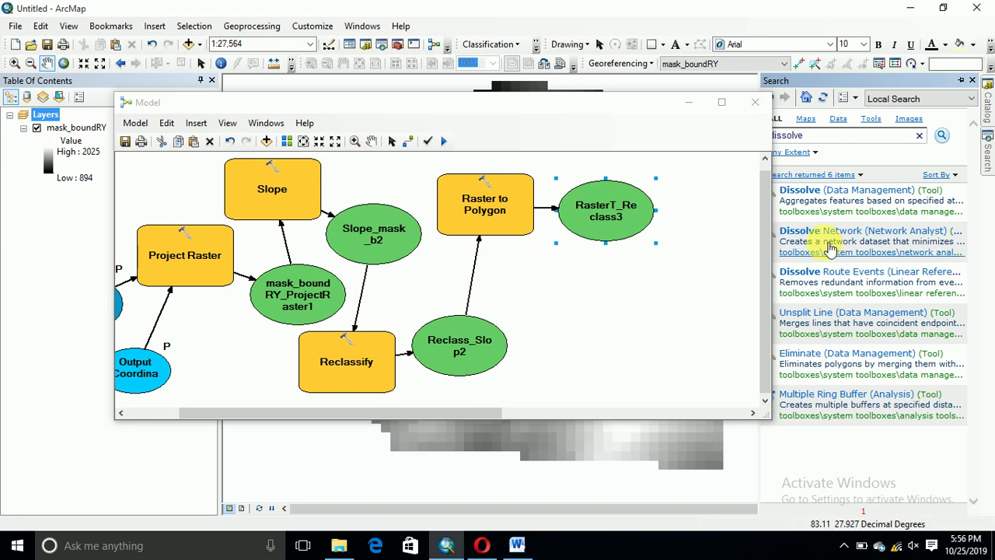
drag(799, 189, 573, 311)
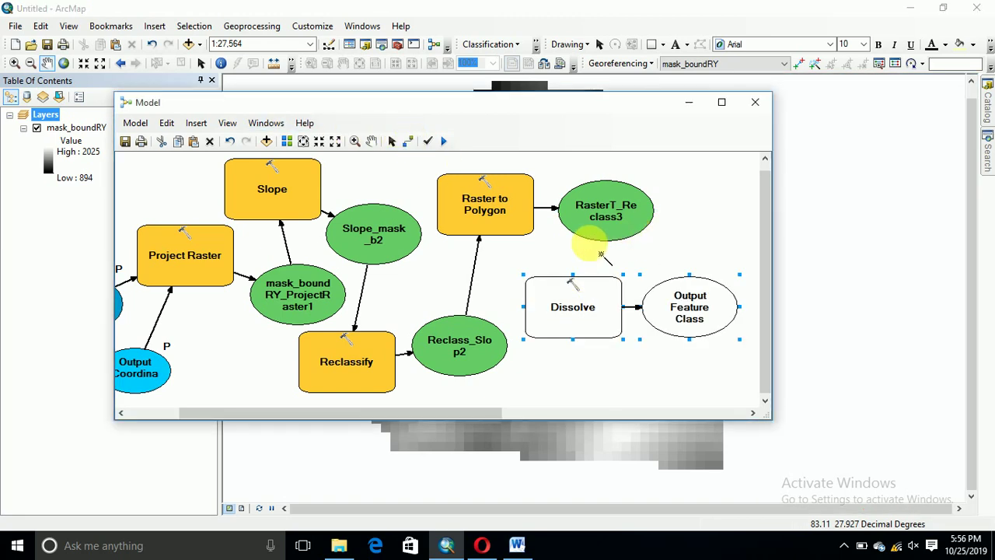
drag(595, 241, 576, 281)
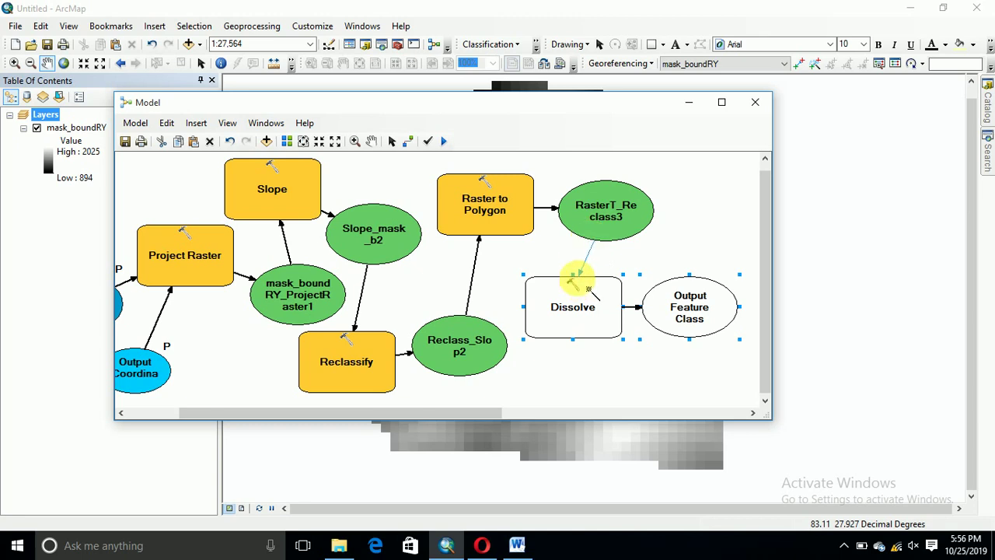
click(606, 284)
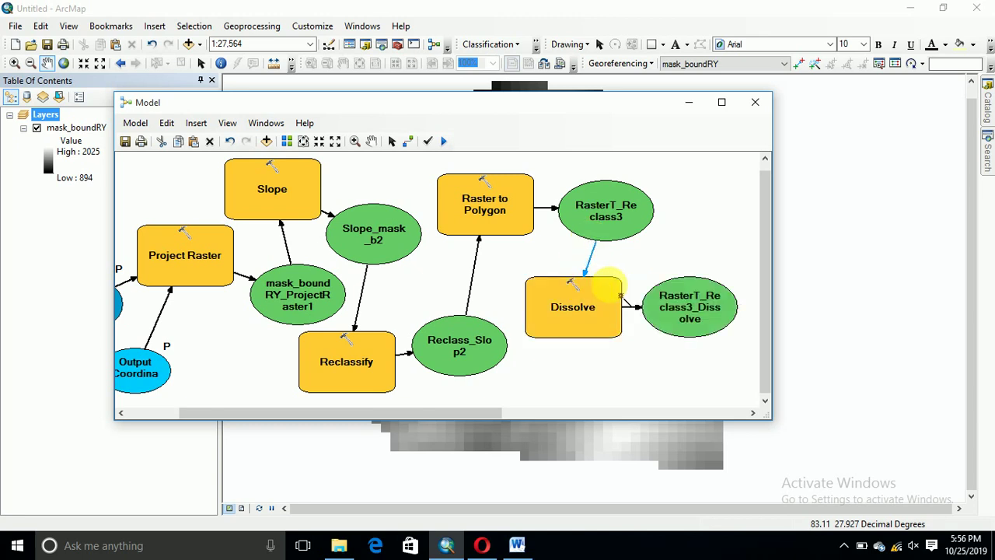
- Close the Dissolve parameters unchanged and widen the model window
click(391, 142)
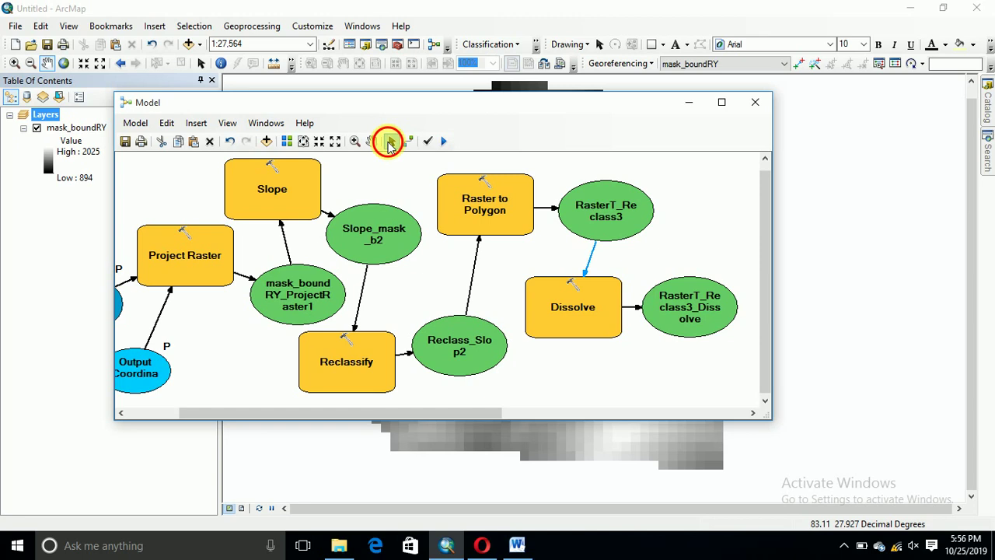
double_click(573, 315)
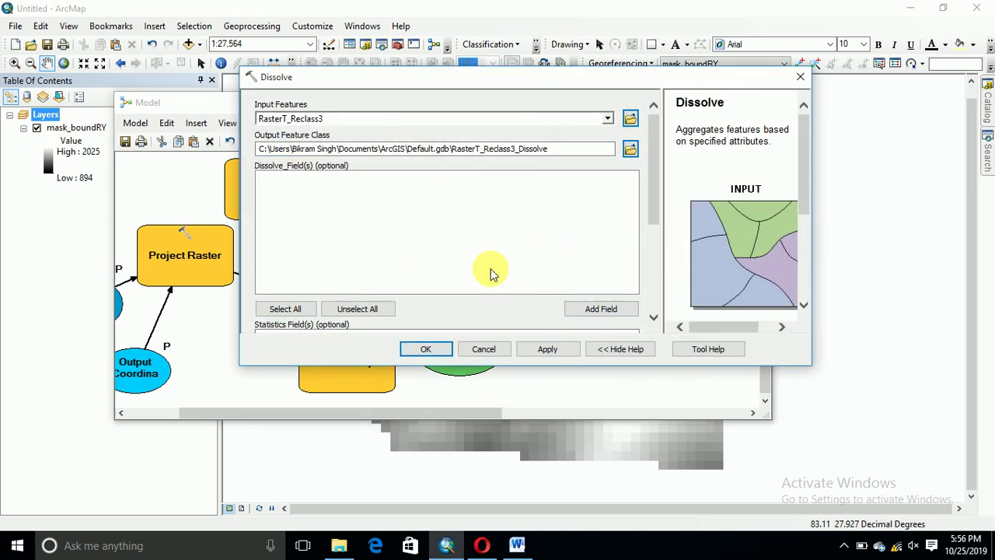
click(481, 349)
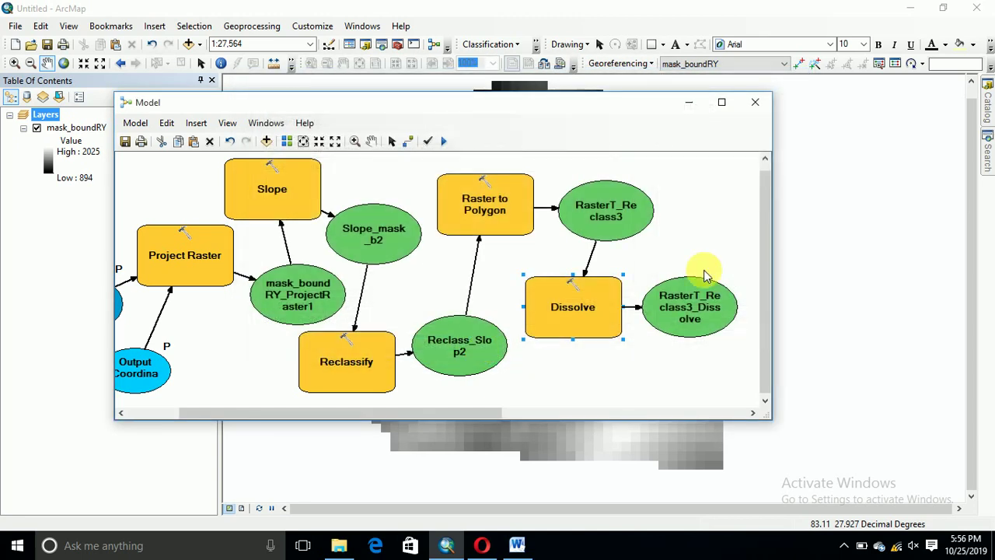
drag(772, 272, 898, 271)
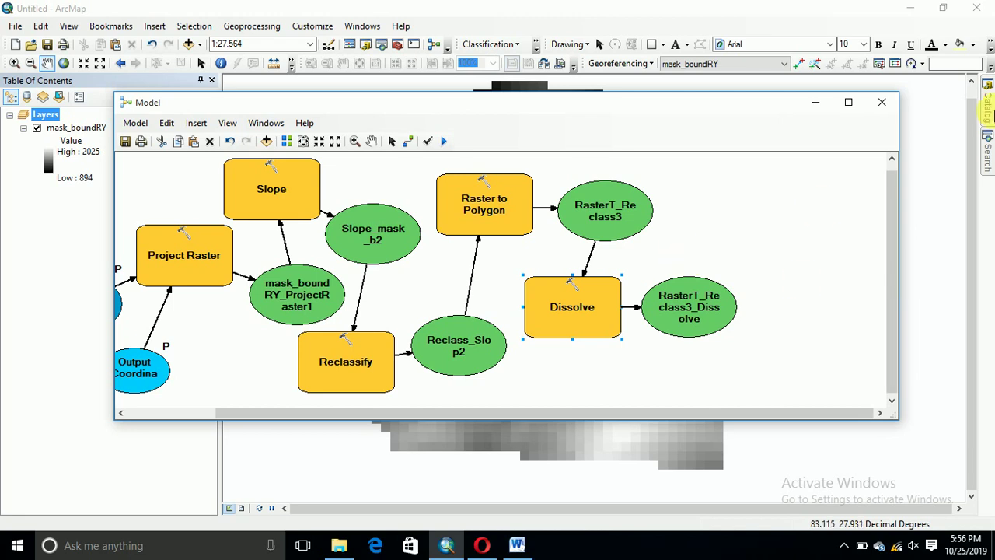
- Search for 'add attribute' and add Add Geometry Attributes to the model
click(989, 152)
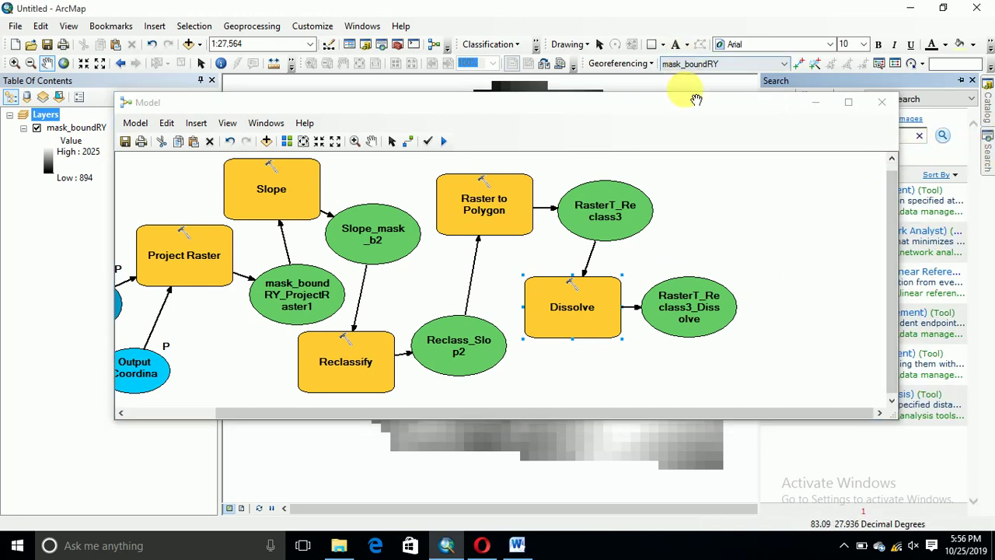
drag(687, 107, 491, 102)
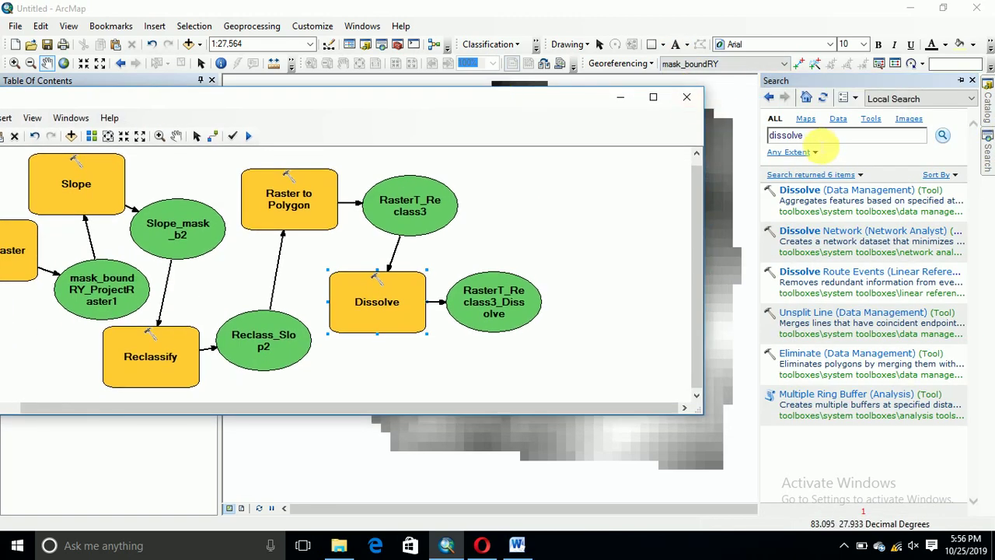
drag(812, 136, 723, 136)
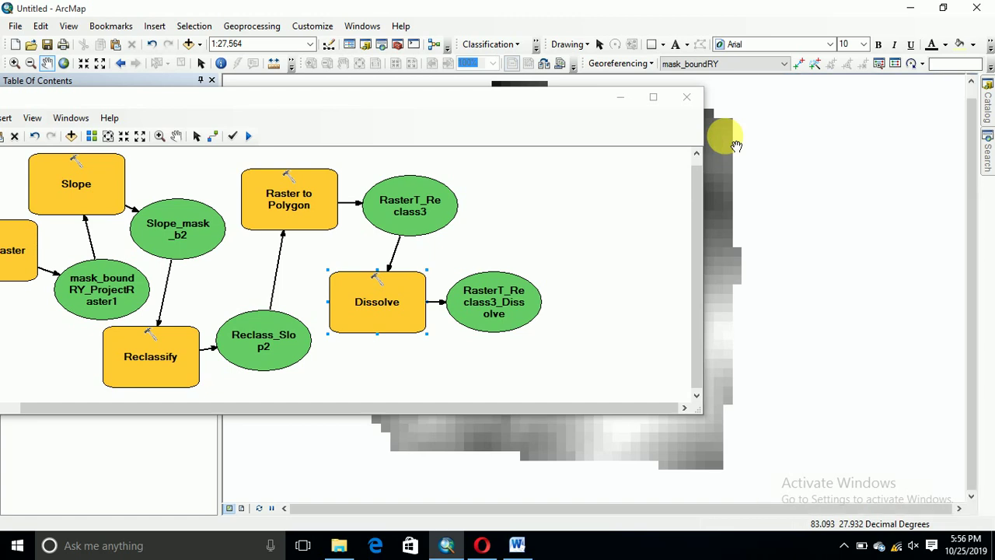
click(988, 152)
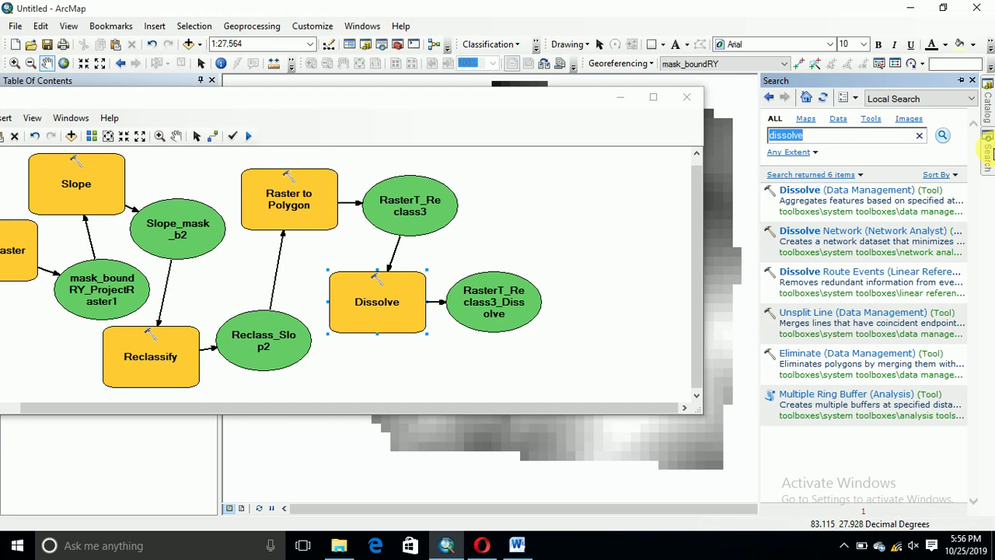
drag(803, 136, 754, 146)
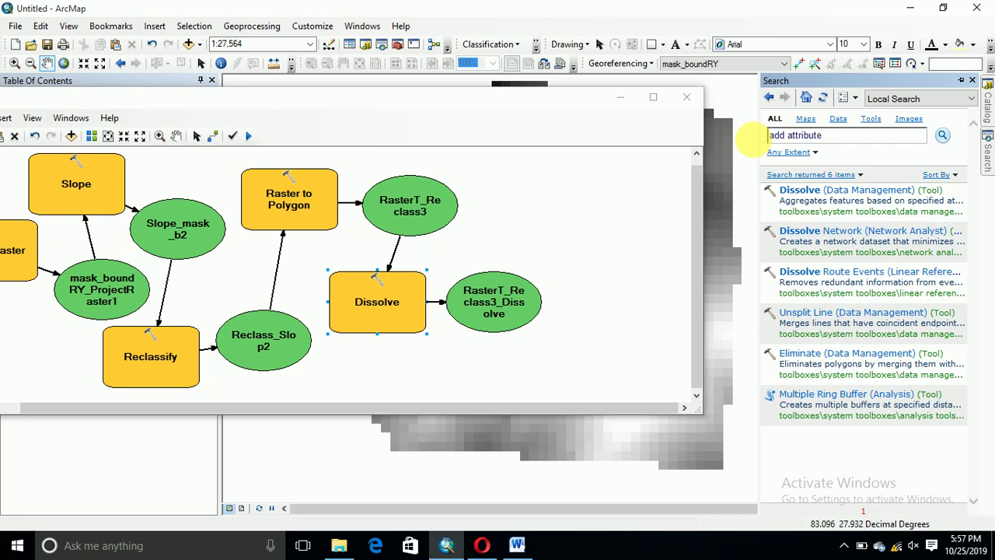
text(add attribute)
key(Return)
drag(820, 231, 538, 234)
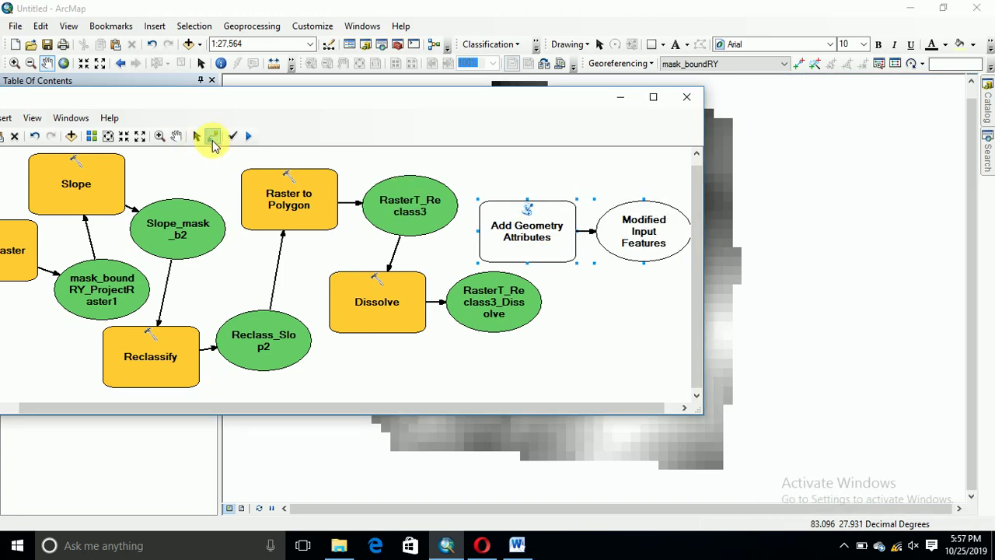
- Connect RasterT_Reclass3_Dissolve to Add Geometry Attributes as its input features
click(213, 137)
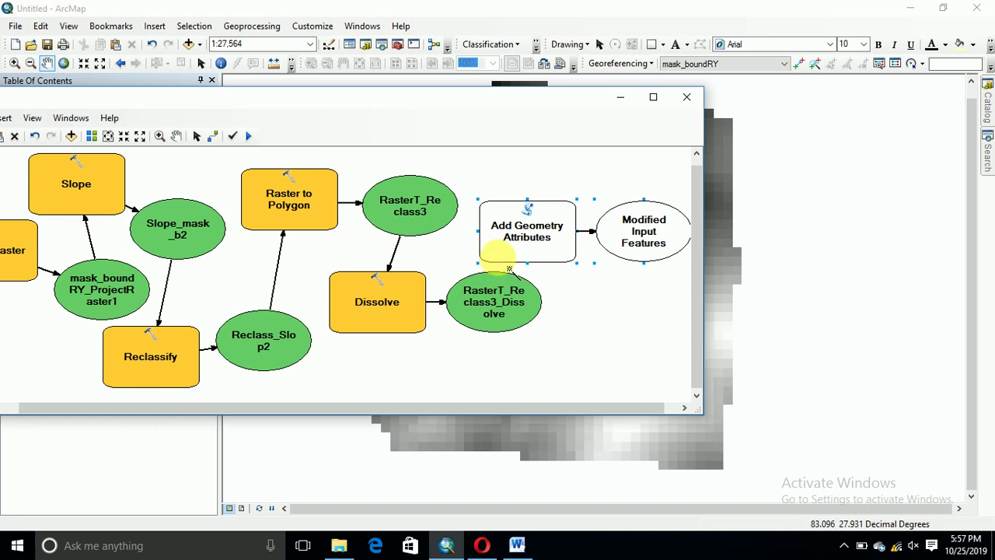
drag(503, 289, 511, 259)
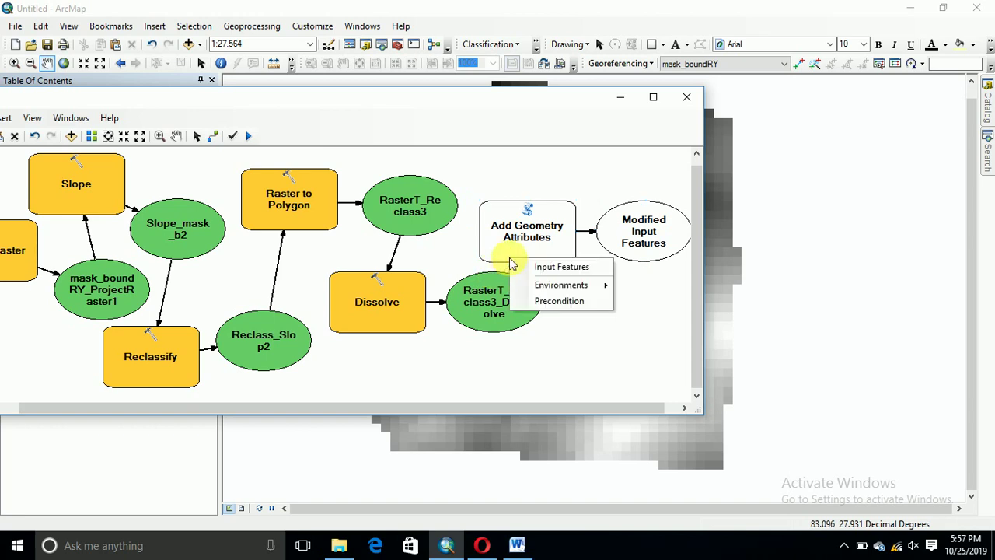
click(573, 269)
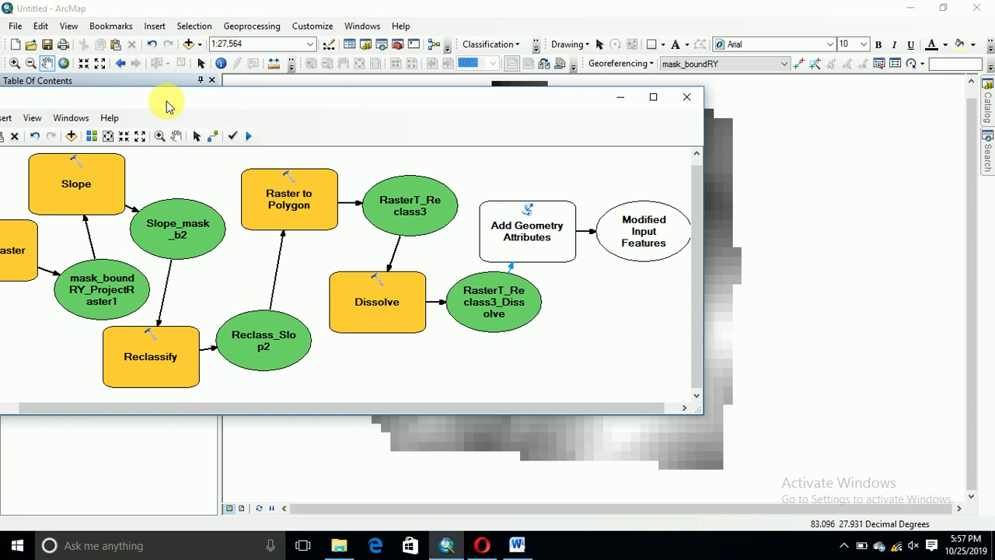
drag(167, 104, 323, 96)
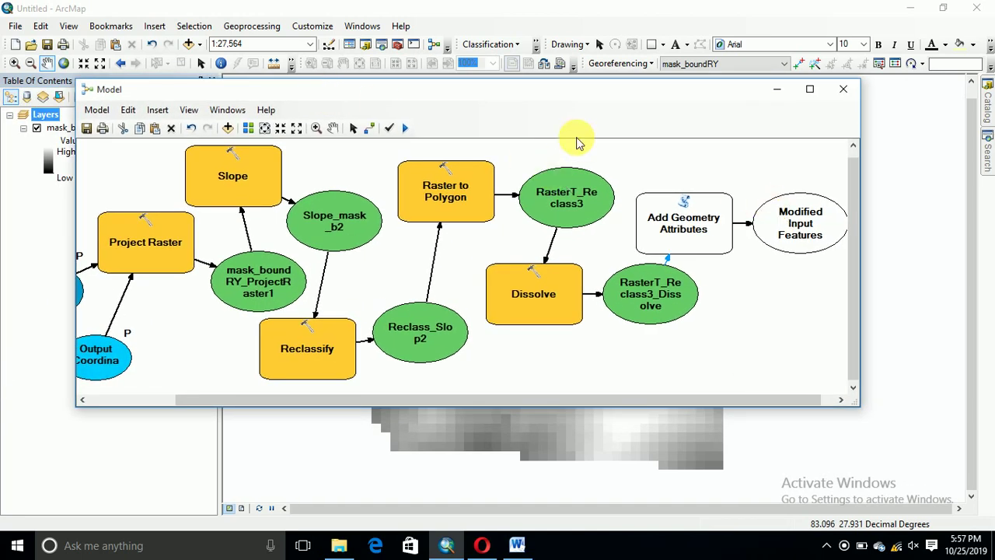
- Set Add Geometry Attributes to calculate AREA in HECTARES, then scroll the model back
click(692, 241)
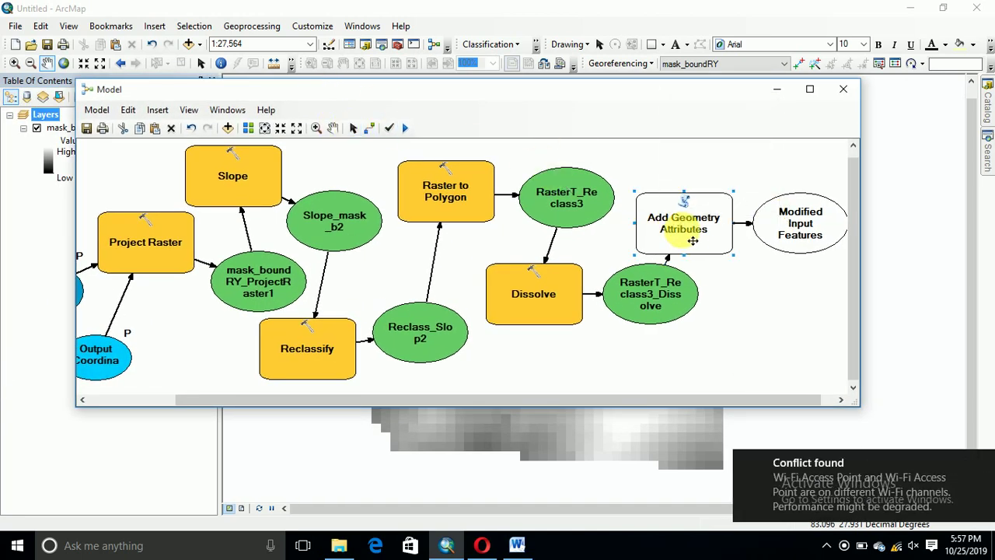
double_click(692, 241)
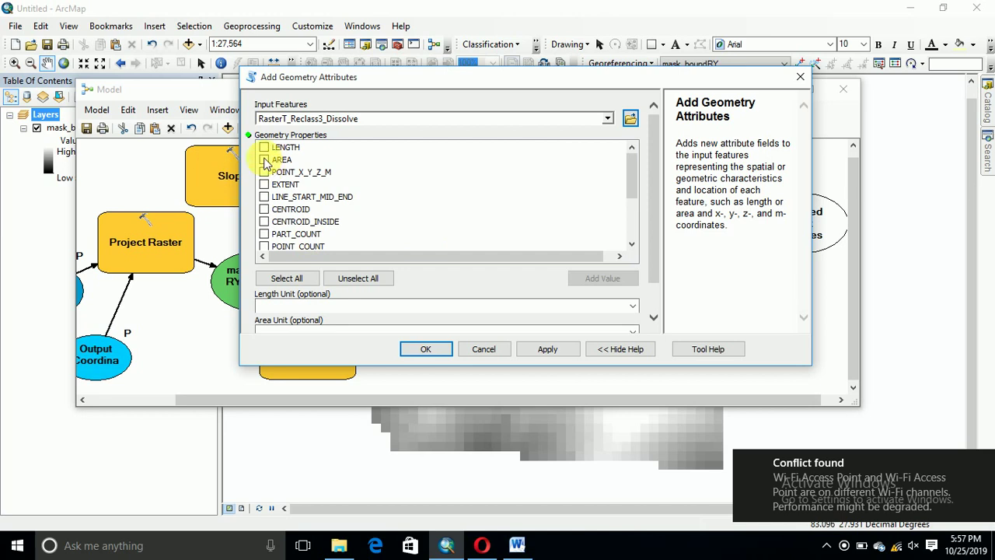
click(264, 160)
scroll(653, 210, down, 2)
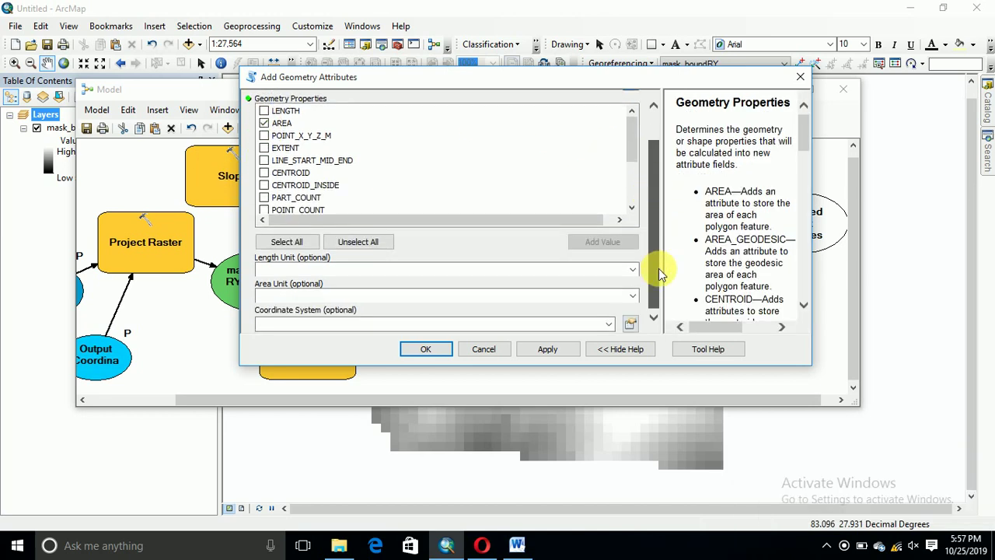
click(632, 295)
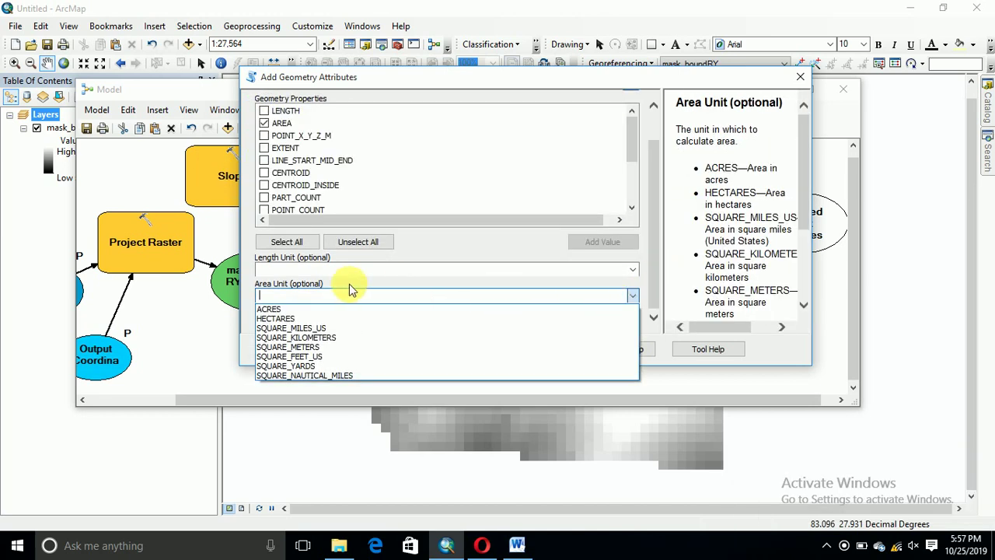
click(290, 319)
click(422, 350)
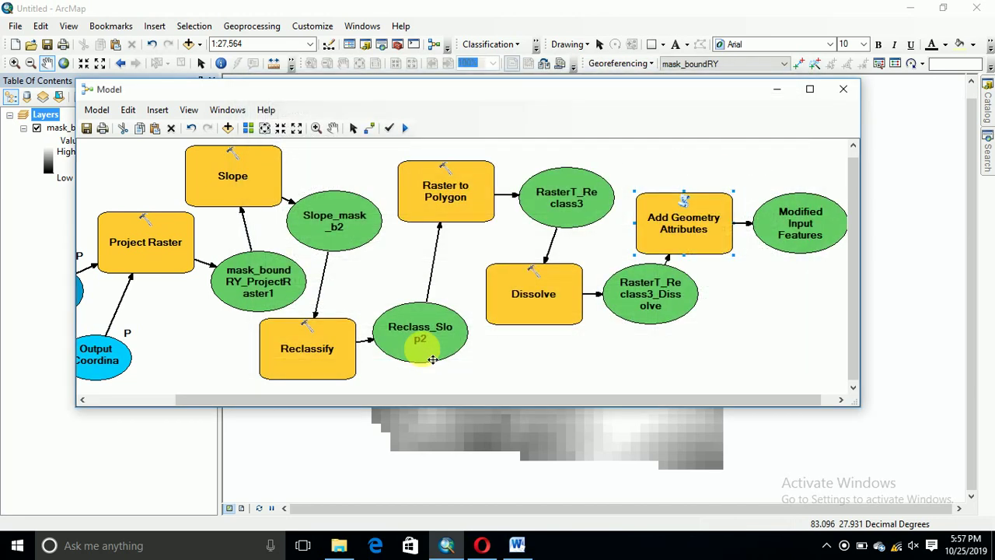
click(579, 222)
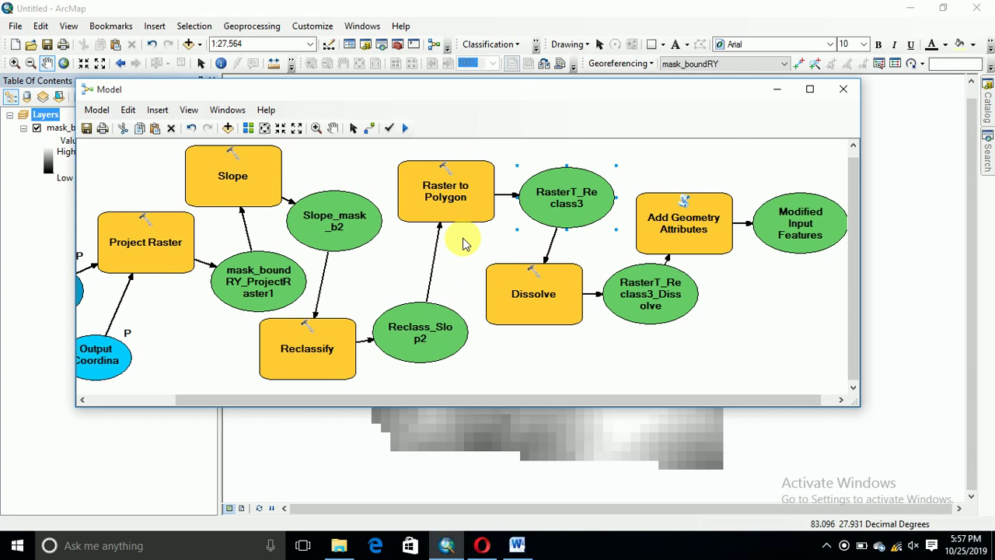
drag(467, 400, 369, 403)
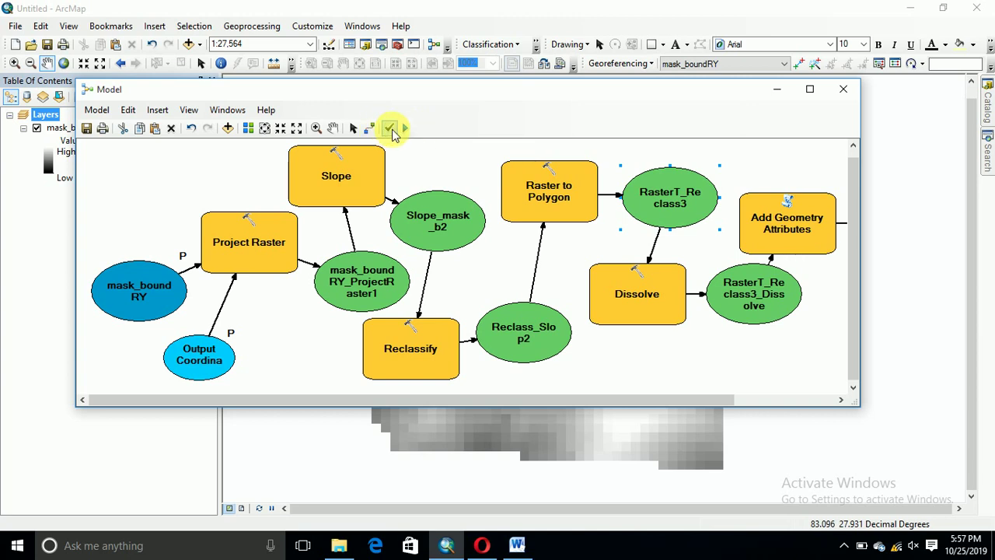
- Run the whole model, close the run report, and nudge Raster to Polygon slightly up-left
click(404, 130)
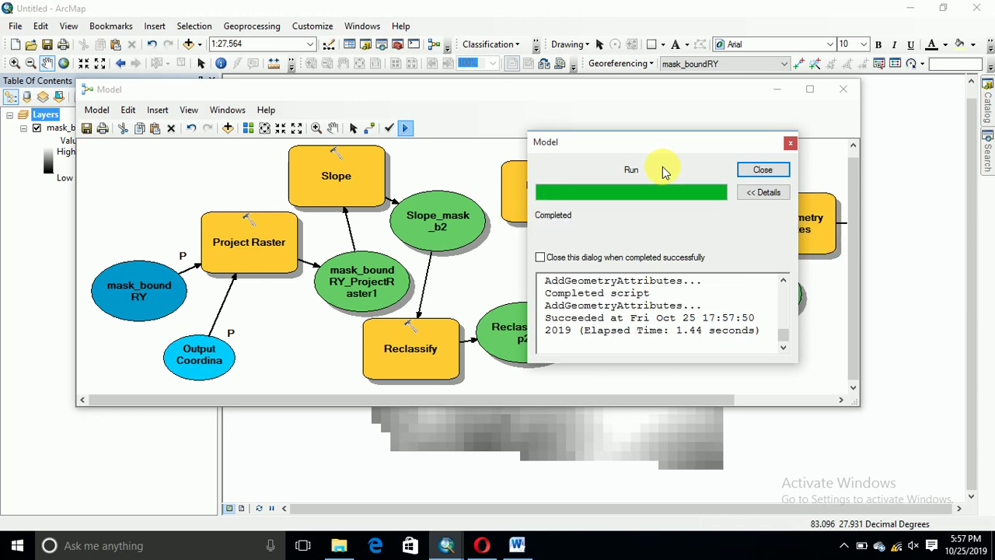
click(754, 171)
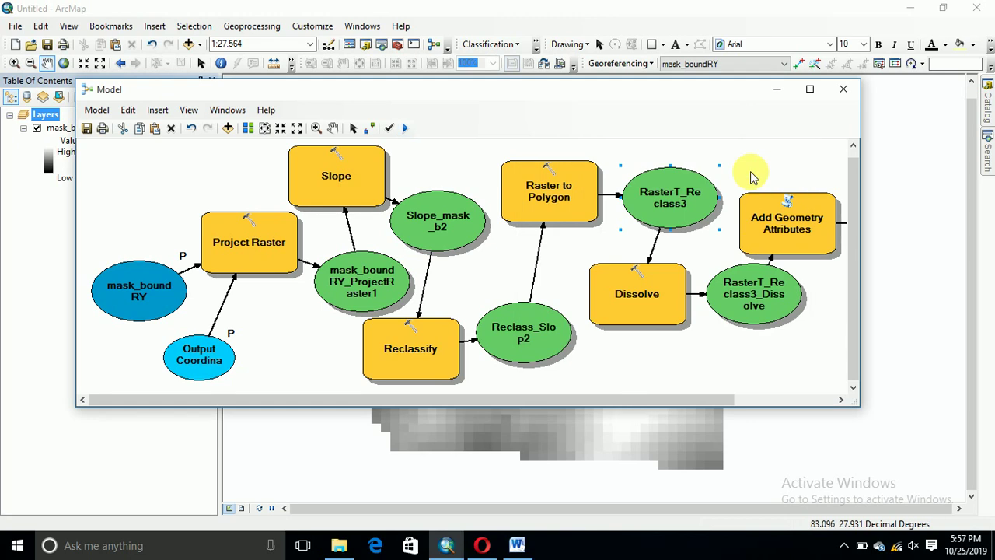
click(569, 193)
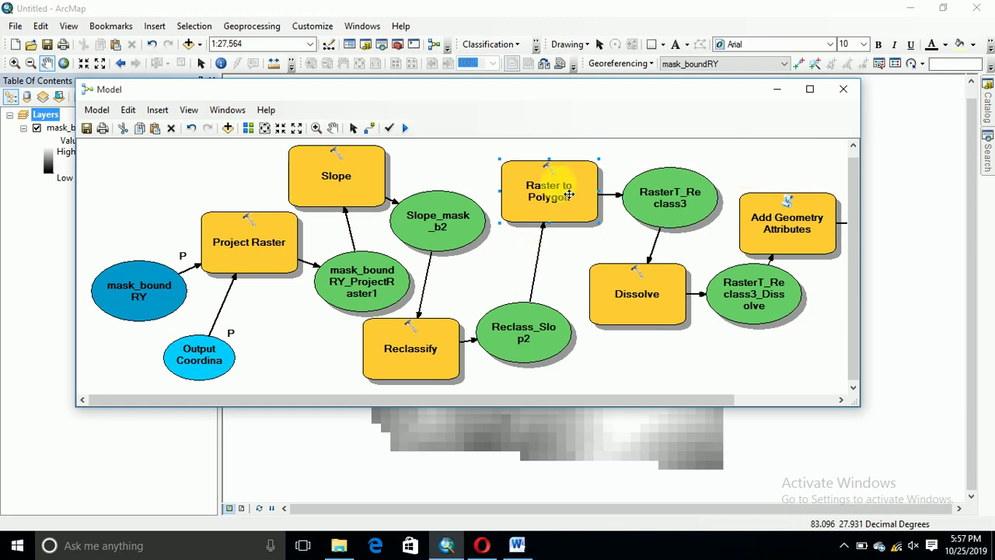
mouse_move(569, 193)
mouse_down()
mouse_move(555, 193)
mouse_move(564, 187)
mouse_up()
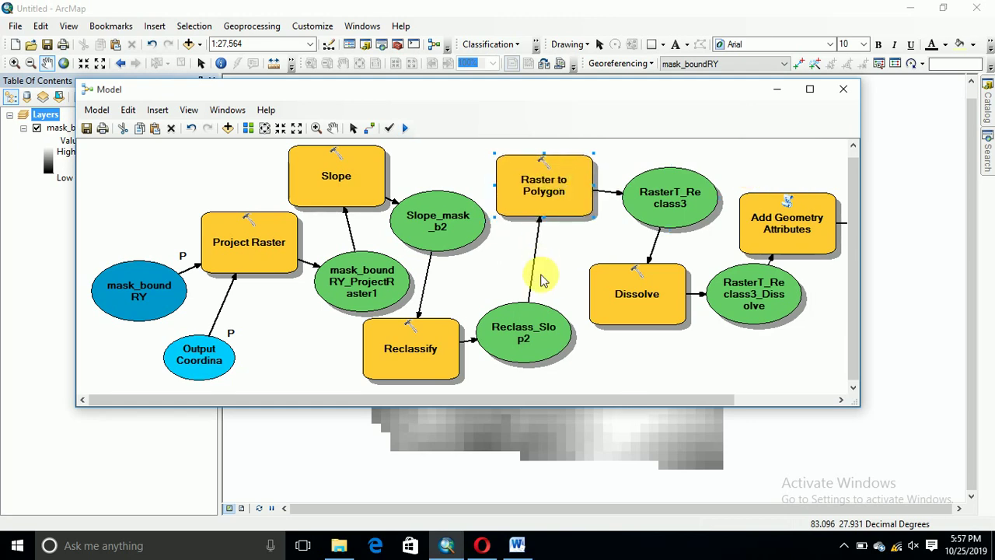
- Open the Reclassify step's classification and set it to 4 classes
double_click(407, 364)
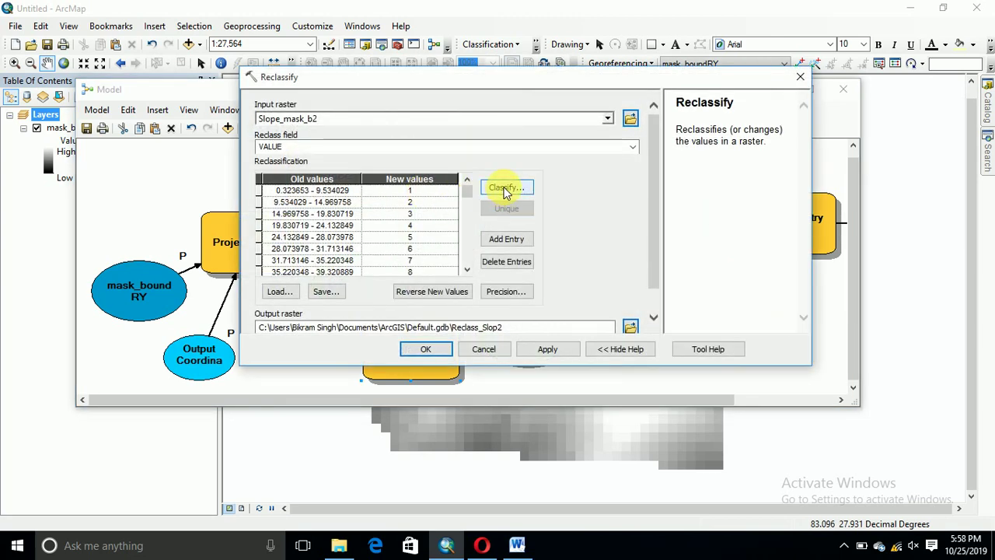
click(505, 191)
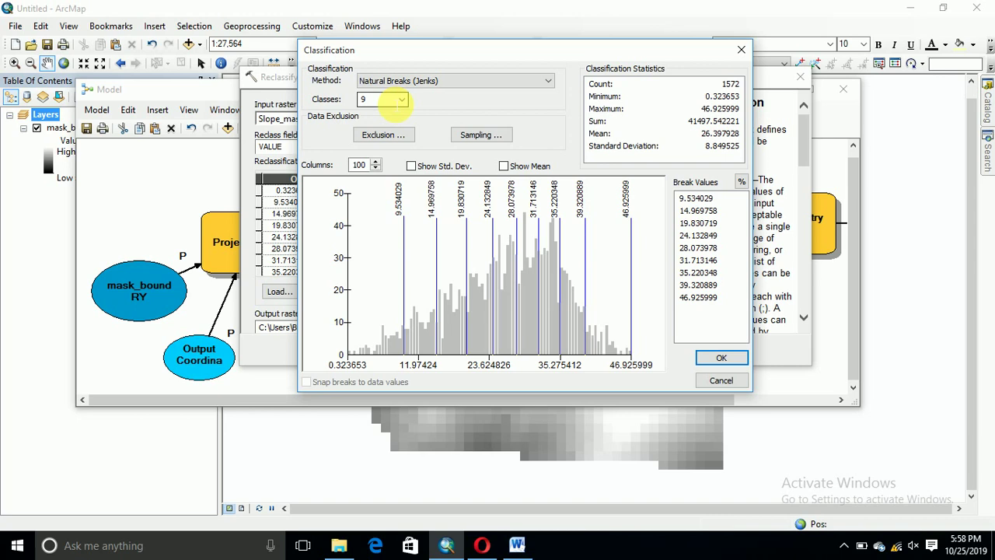
click(402, 100)
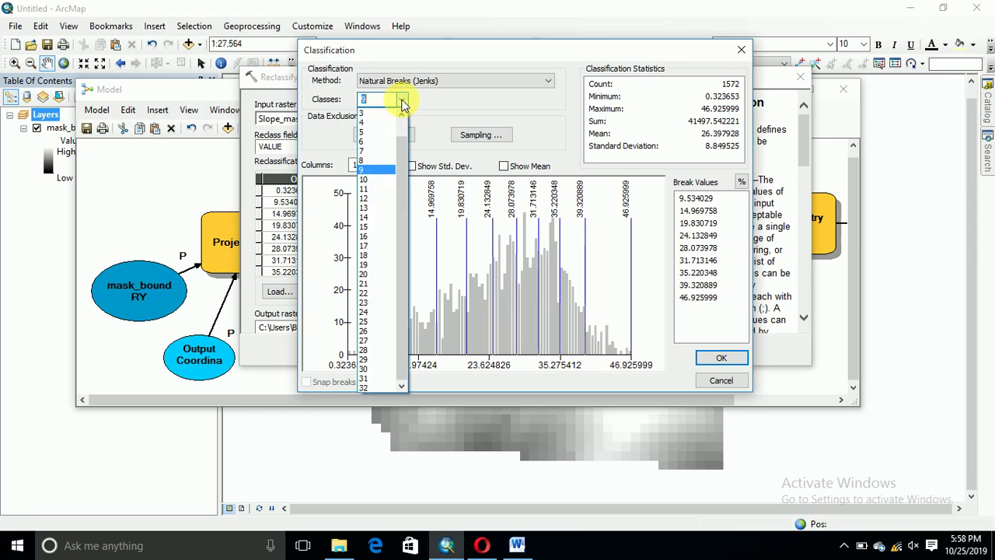
click(369, 123)
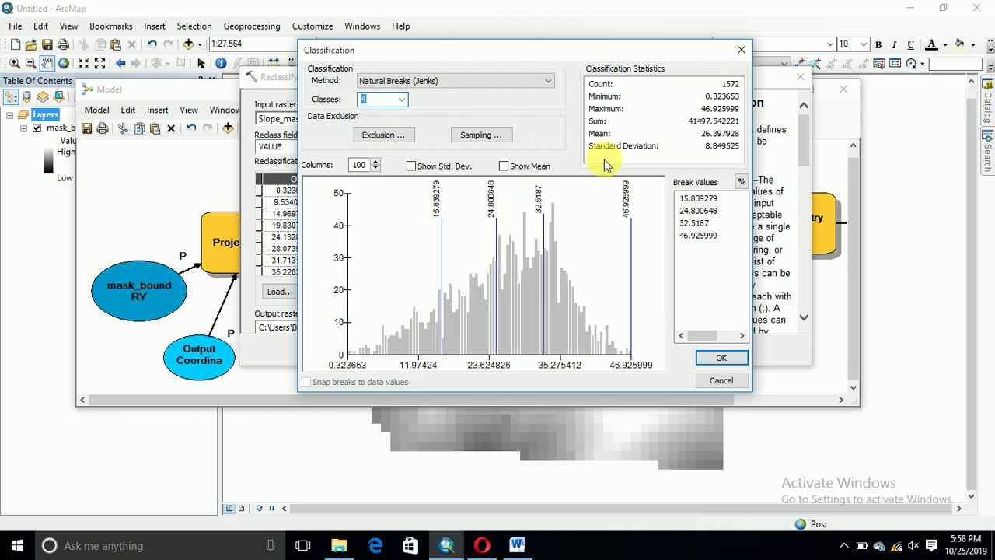
- Set class breaks at 8.5, 19 and 31, keeping 46.925999 as the last, and apply
click(714, 199)
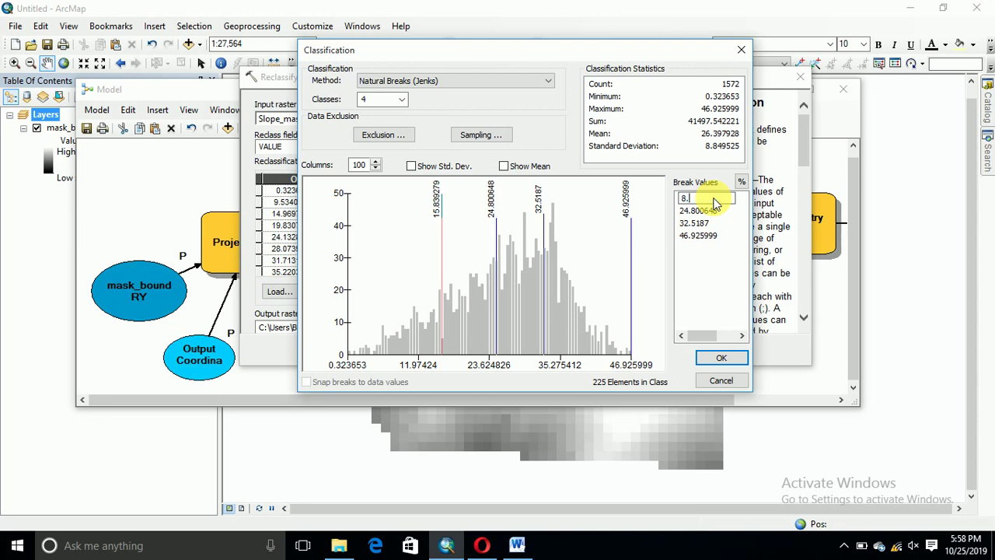
key(Return)
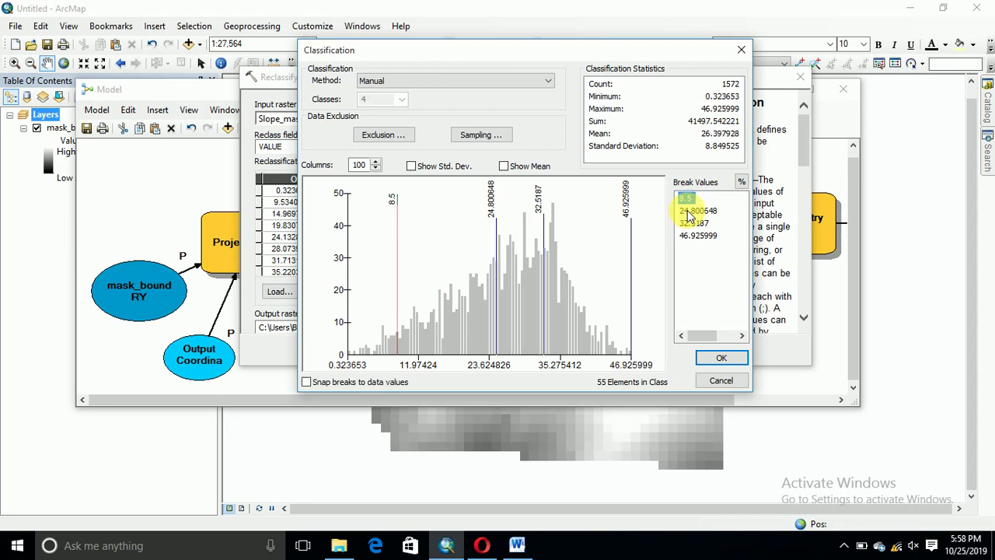
click(694, 211)
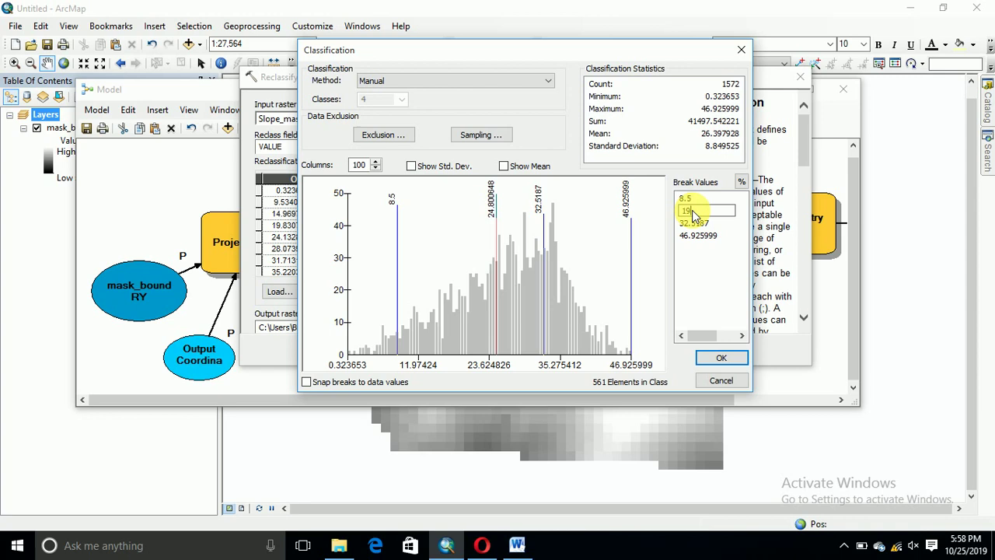
key(Return)
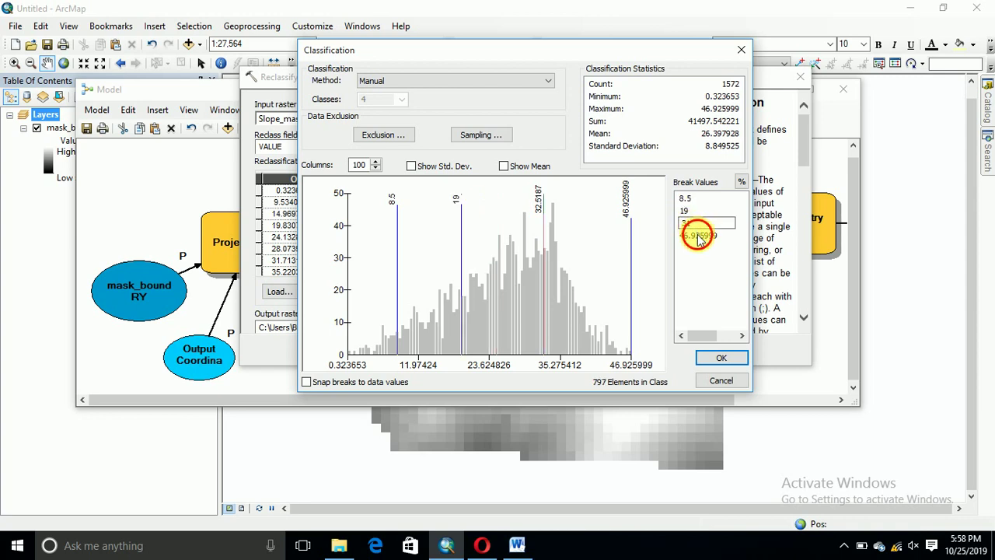
text(31)
key(Return)
click(697, 235)
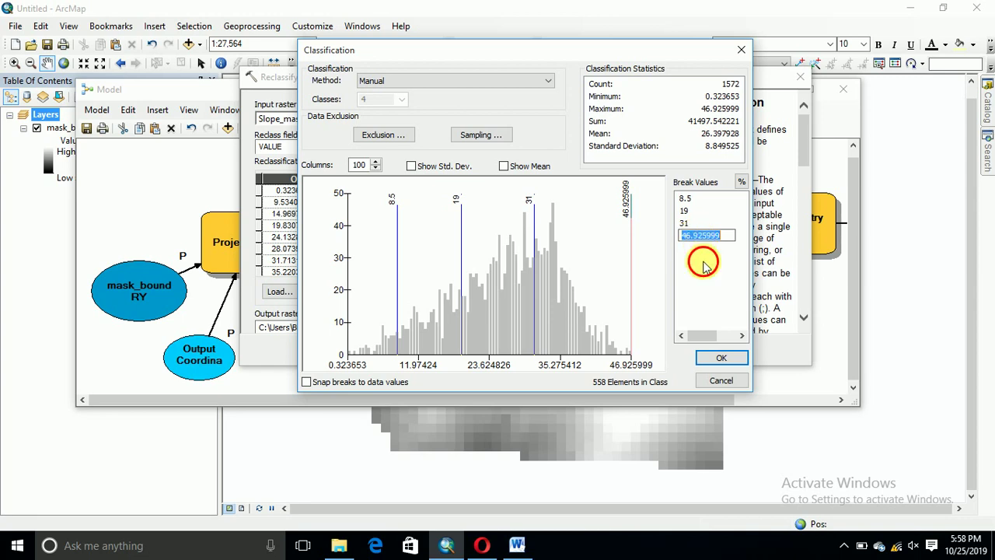
key(Return)
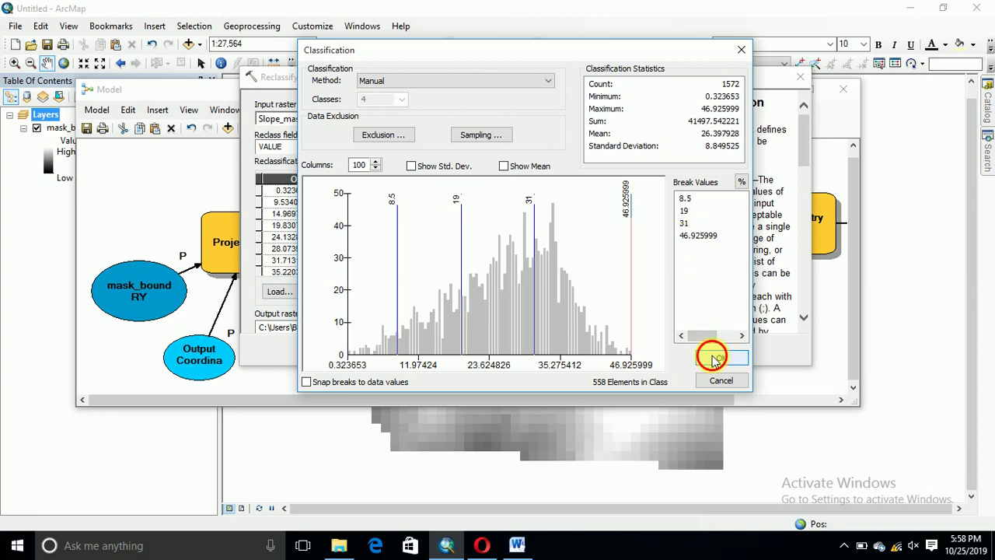
click(713, 357)
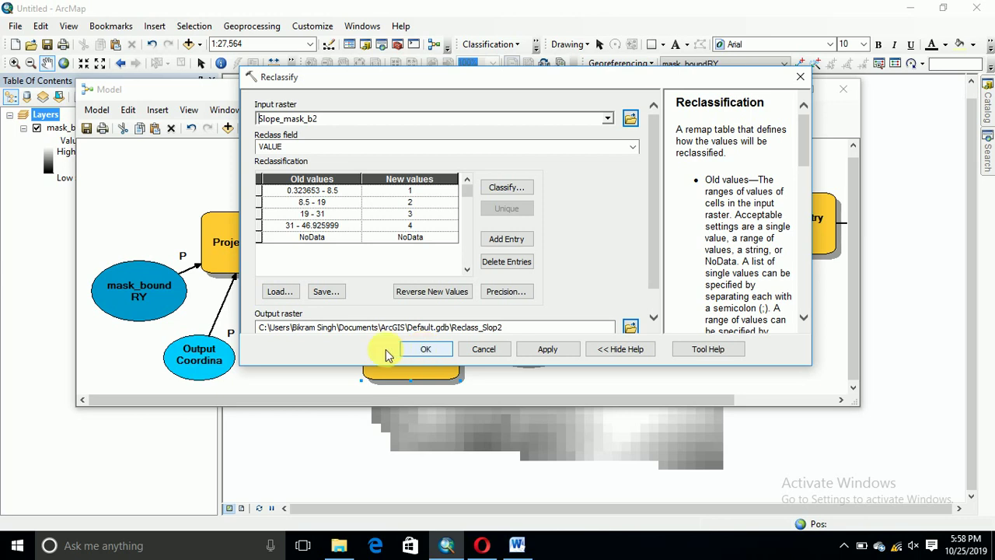
click(412, 349)
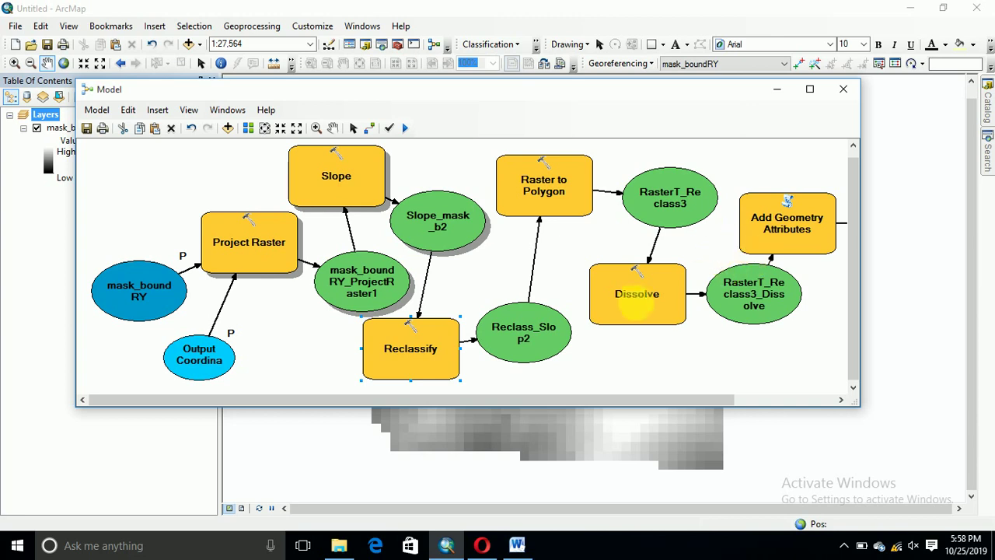
- Make the Dissolve step aggregate polygons by the GRIDCODE field
double_click(642, 311)
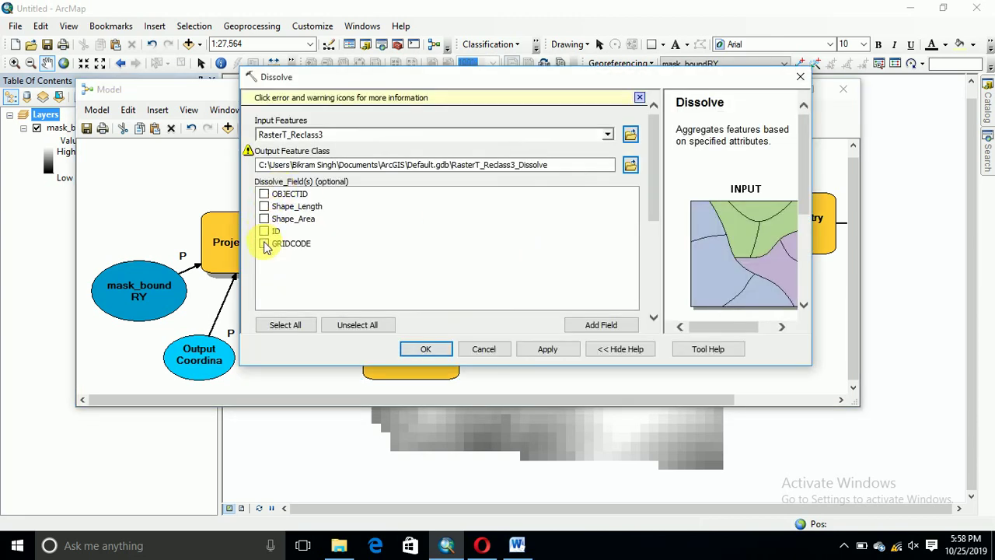
click(264, 244)
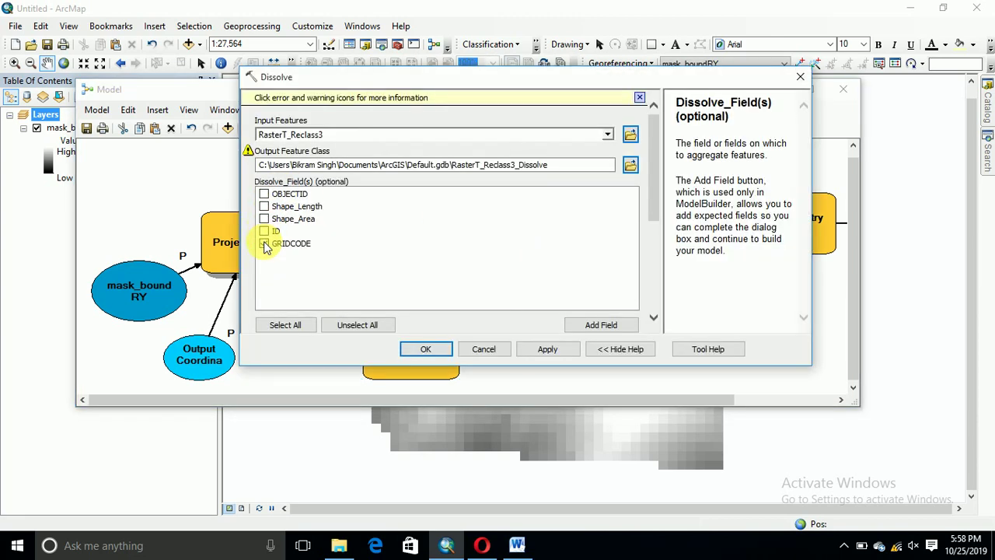
click(425, 351)
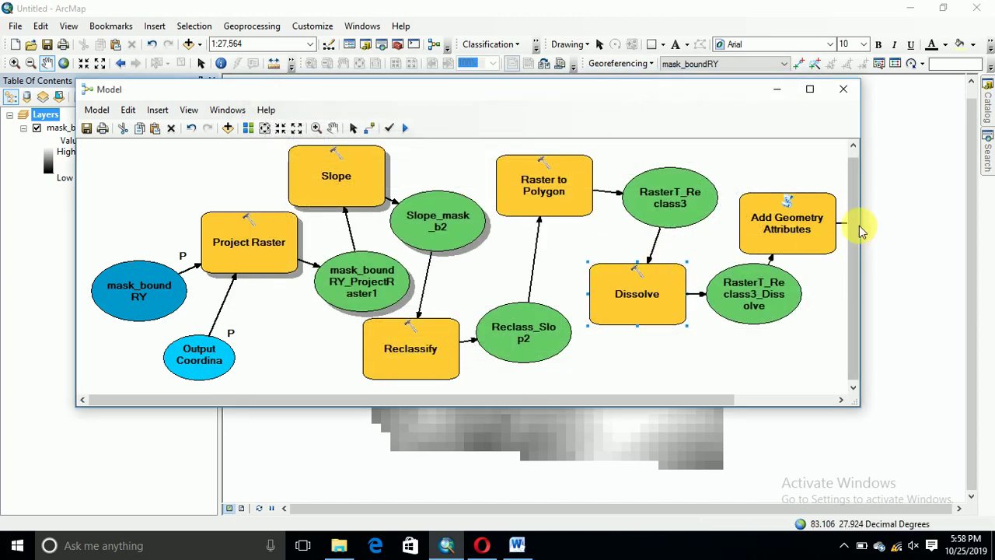
- Widen the model window and make RasterT_Reclass3_Dissolve a model parameter, moving its node lower
drag(861, 230, 943, 223)
click(784, 226)
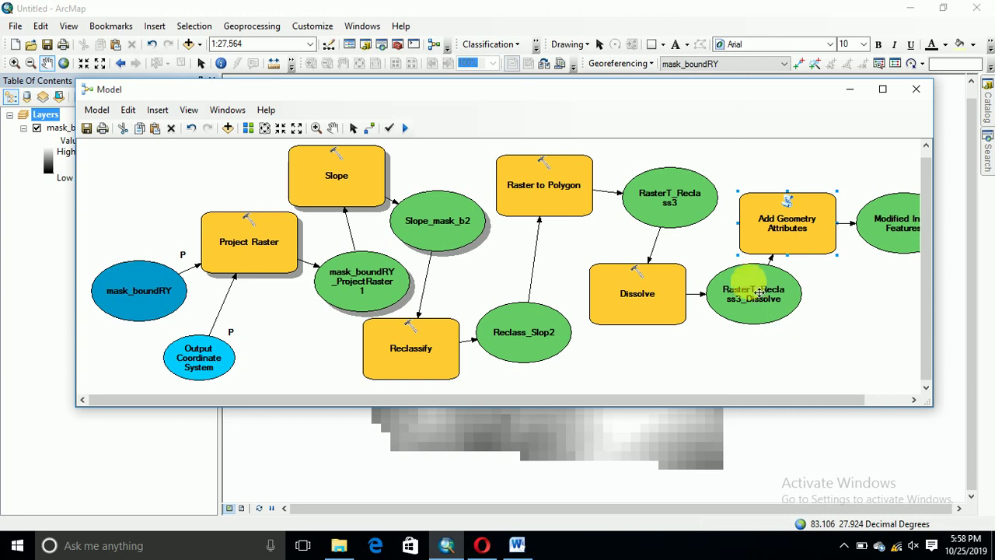
click(769, 297)
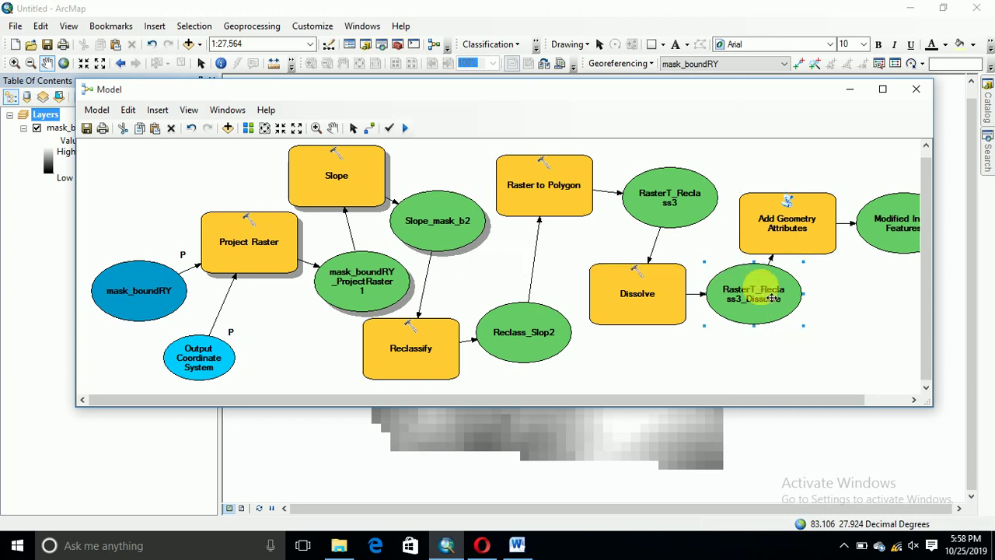
right_click(771, 298)
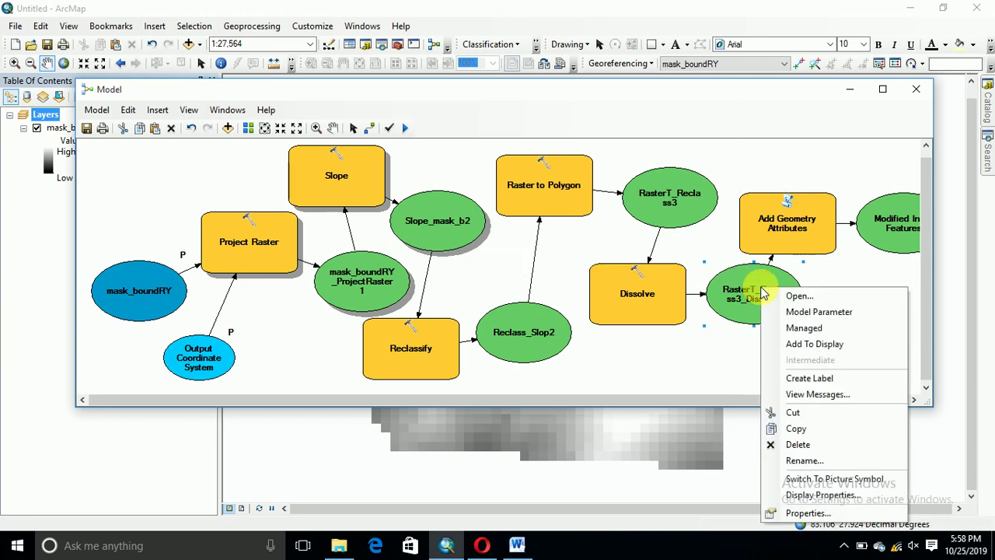
click(796, 314)
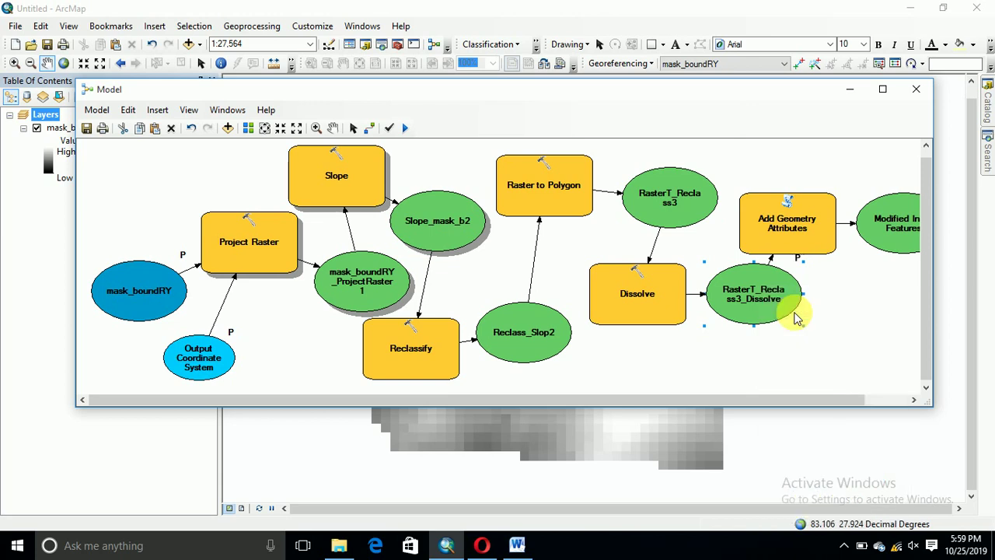
drag(777, 300, 780, 334)
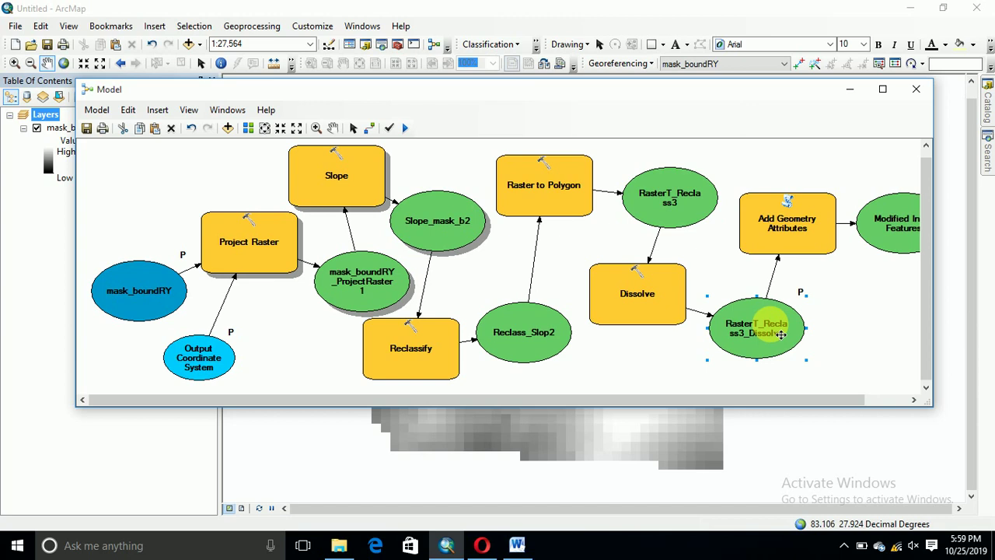
click(891, 308)
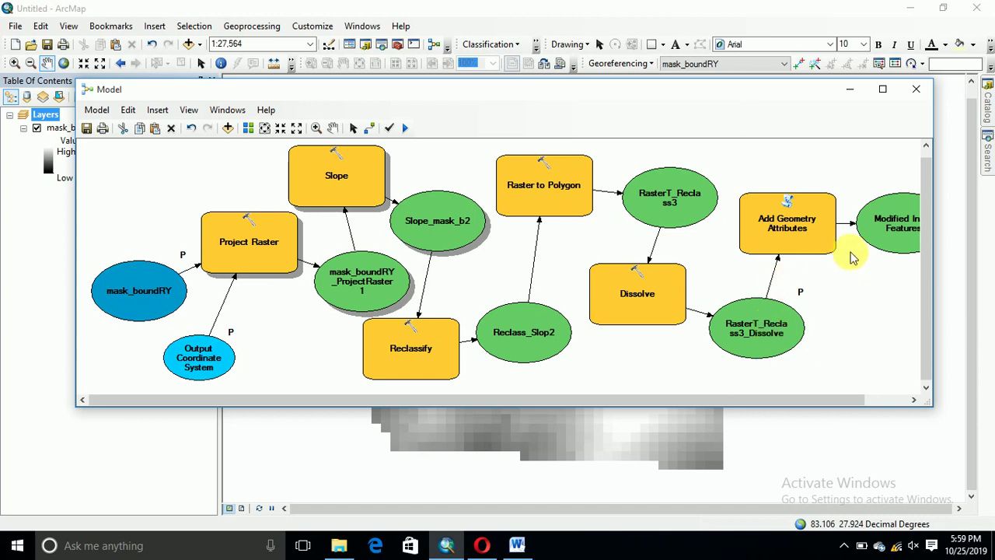
- Widen the window further, nudge the Reclassify box down and reopen its settings for review
drag(934, 234, 961, 237)
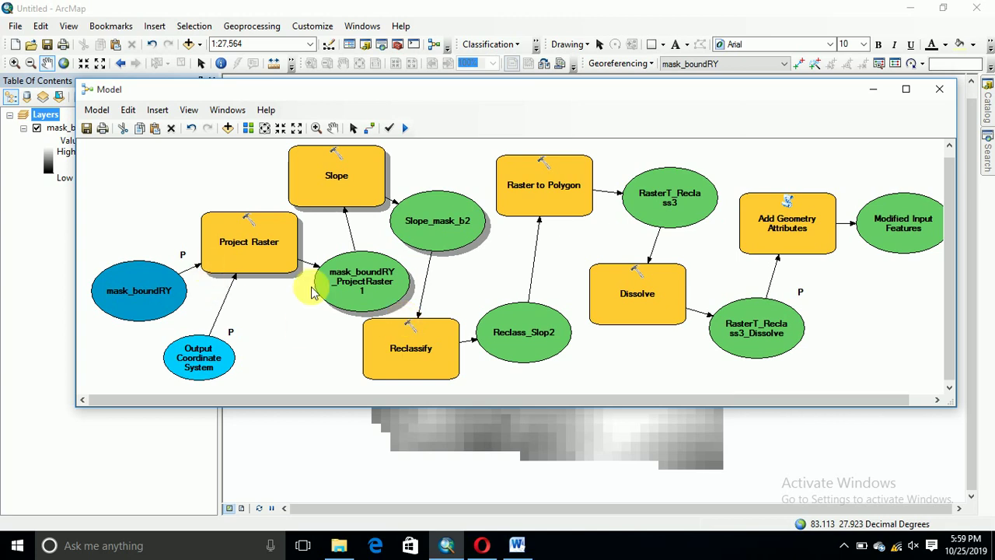
mouse_move(422, 362)
mouse_down()
mouse_move(423, 377)
mouse_move(429, 362)
mouse_up()
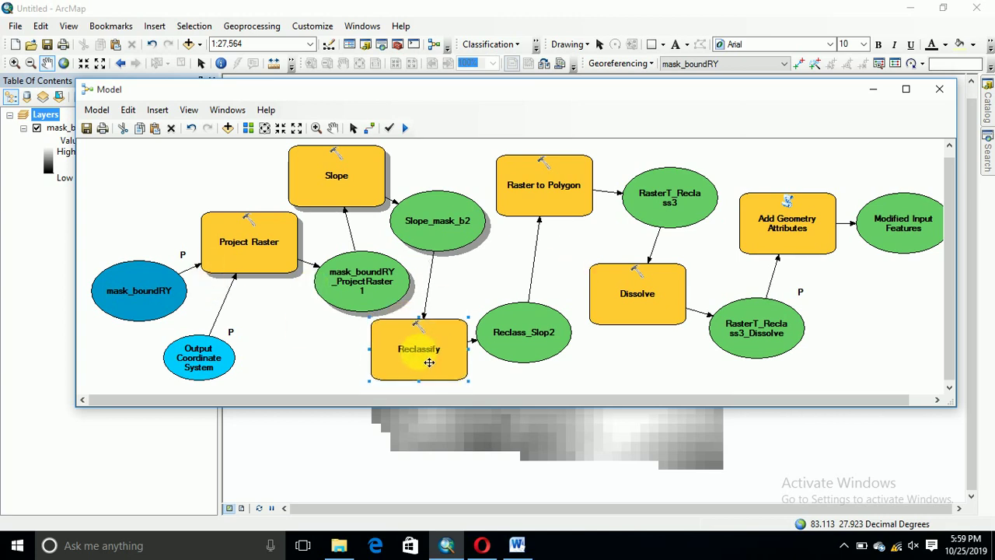
double_click(429, 362)
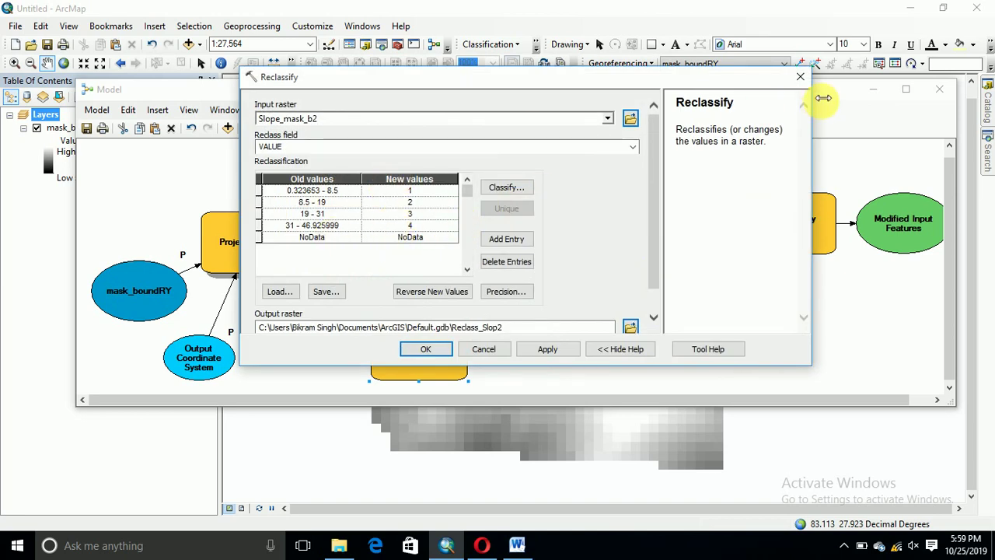
- Close the Reclassify settings and browse the Save dialog to the models folder on F:\
click(800, 79)
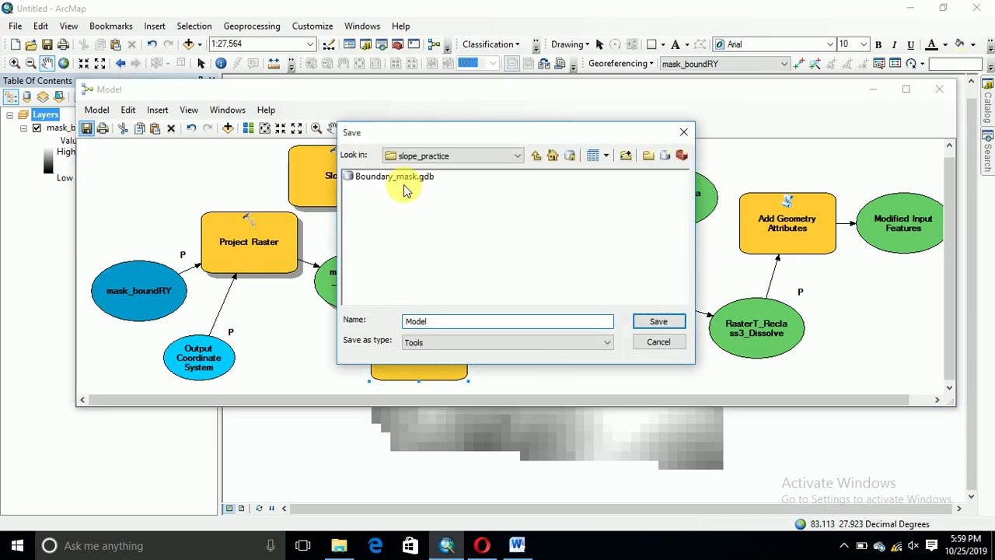
click(513, 156)
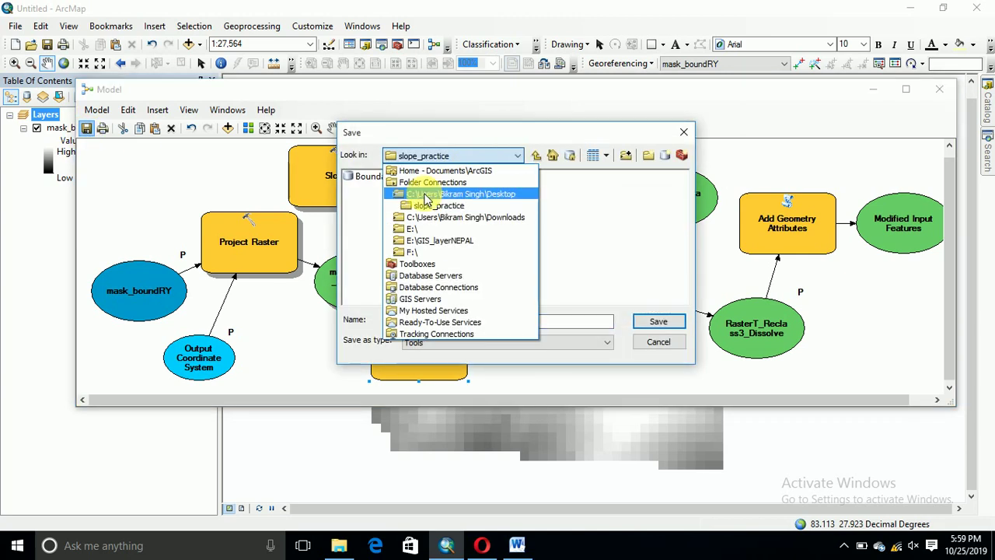
click(420, 251)
scroll(540, 255, down, 3)
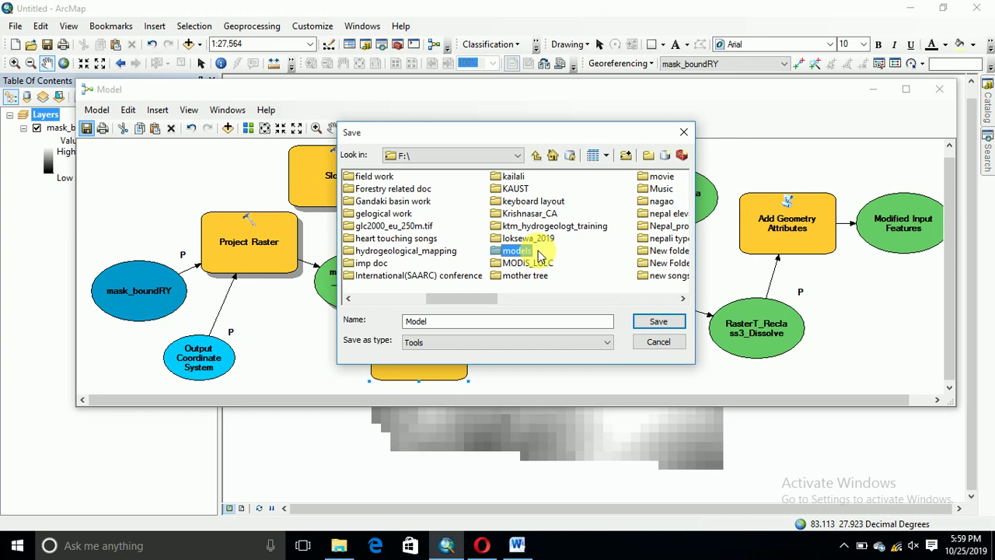
double_click(517, 263)
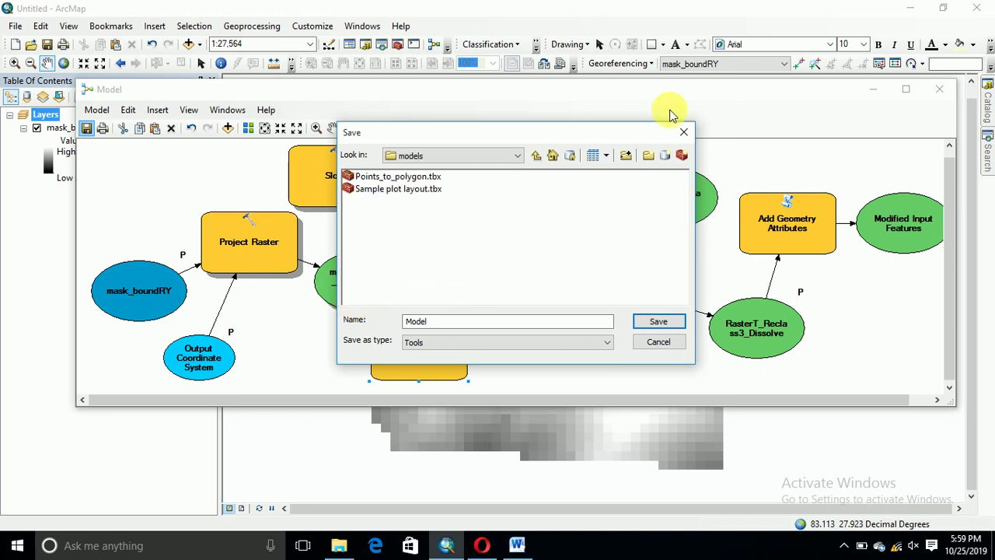
- Create a slope_model toolbox and save the model inside it as slope_models
click(682, 158)
text(slope_model)
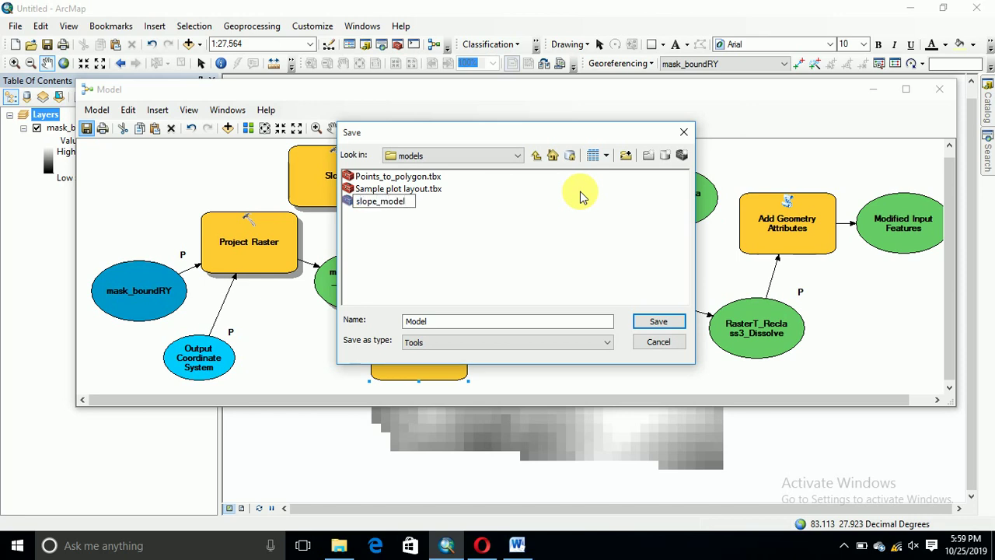
click(579, 195)
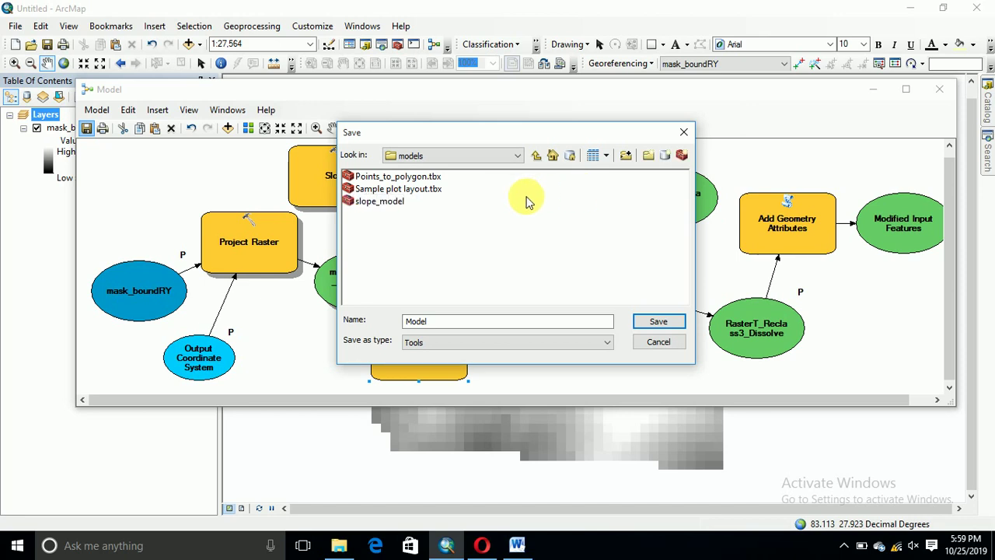
double_click(359, 201)
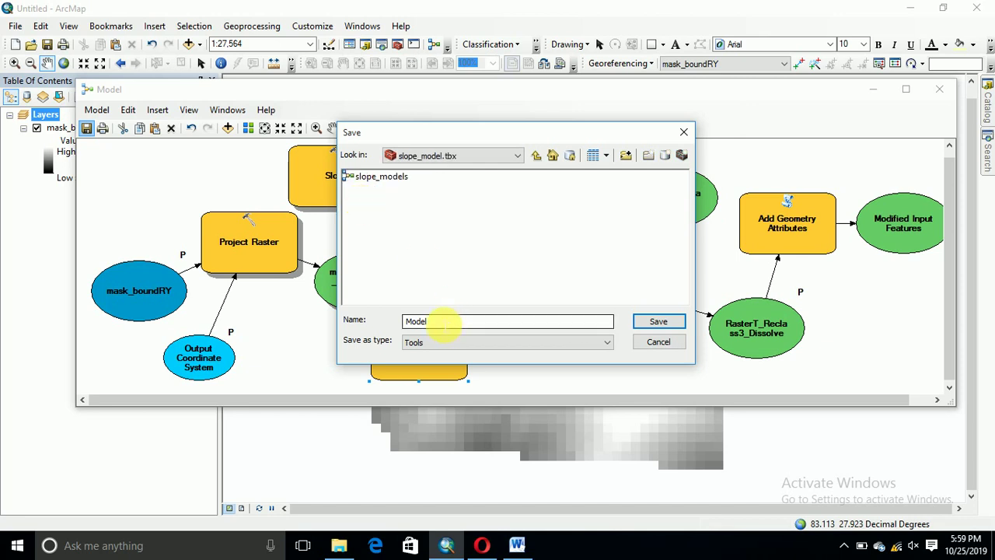
click(381, 177)
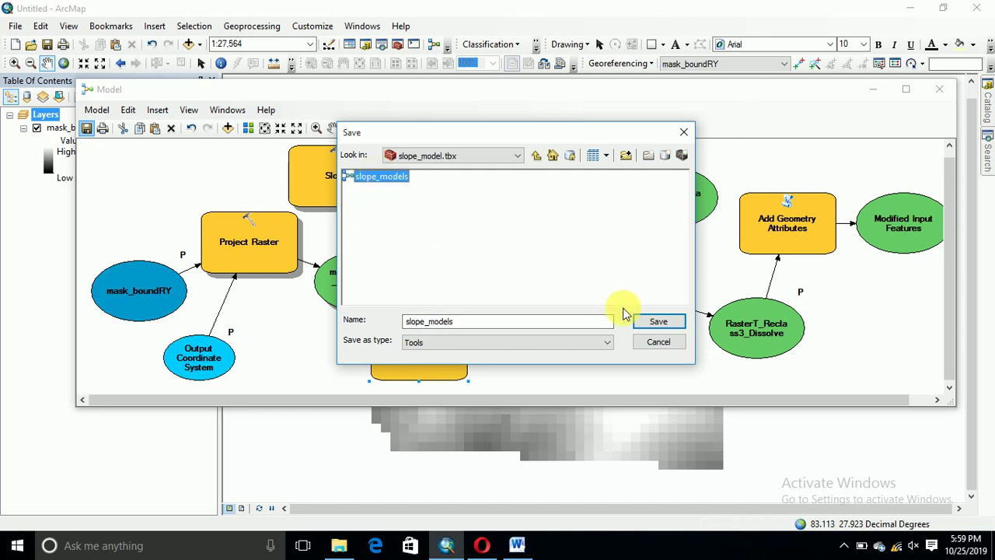
click(656, 323)
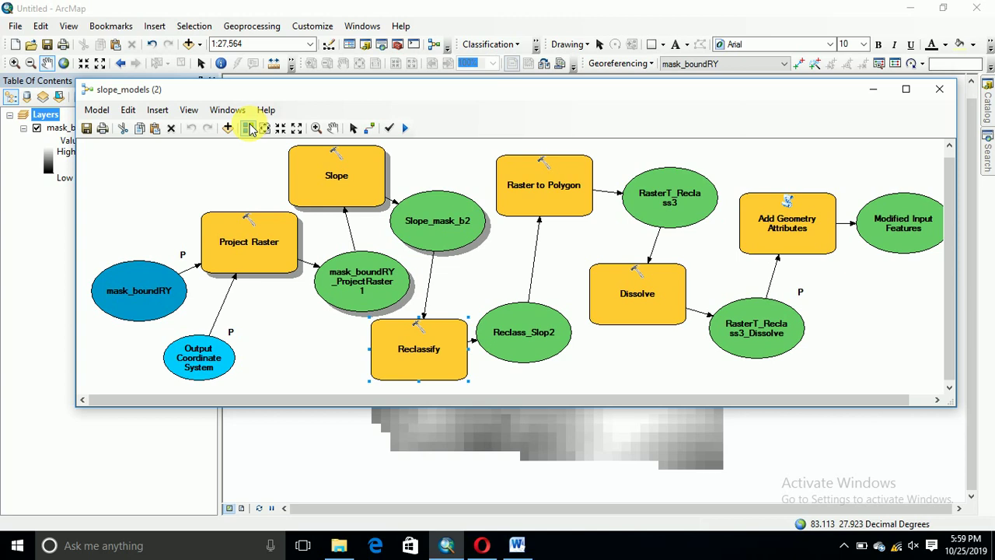
- Save the model's latest state, close ModelBuilder and show the ArcToolbox panel
click(91, 132)
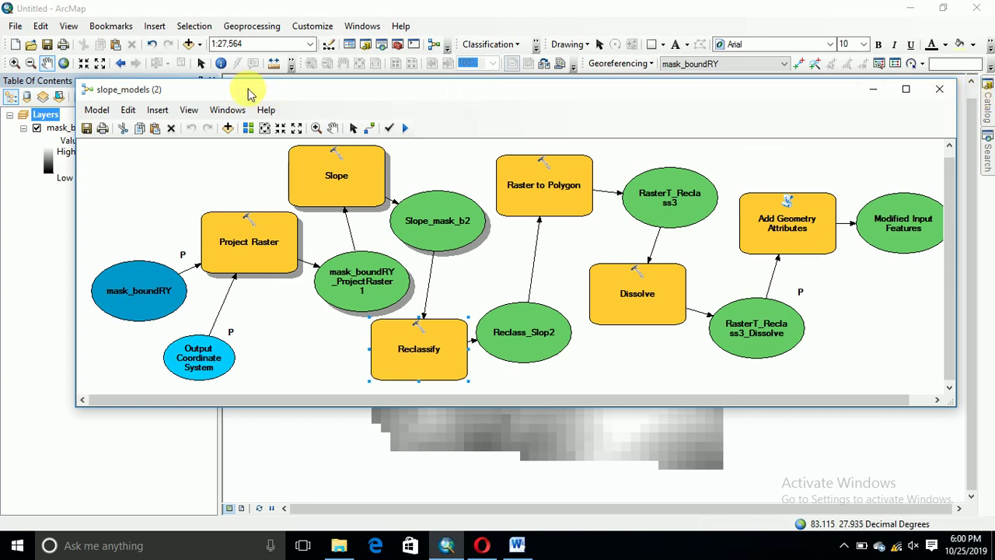
drag(165, 97, 202, 84)
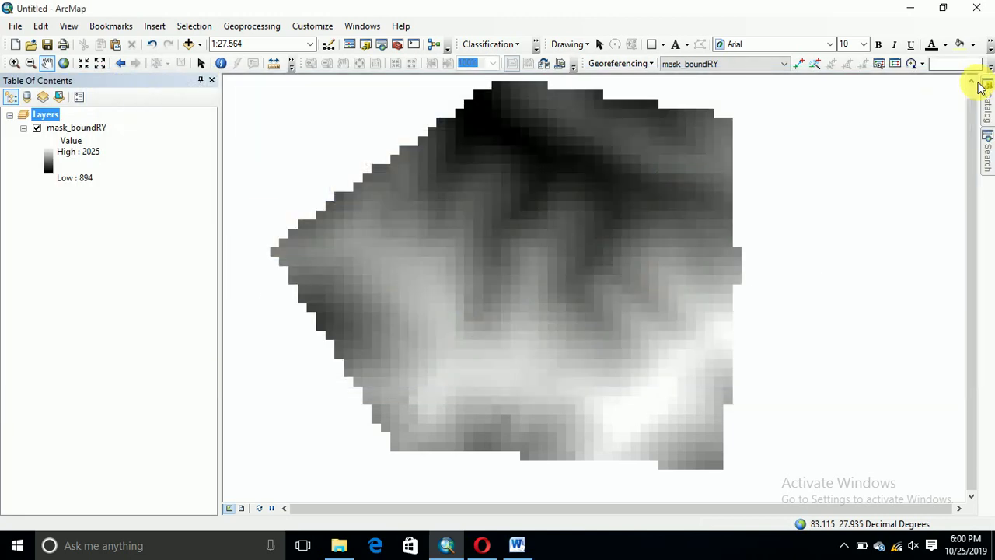
click(973, 78)
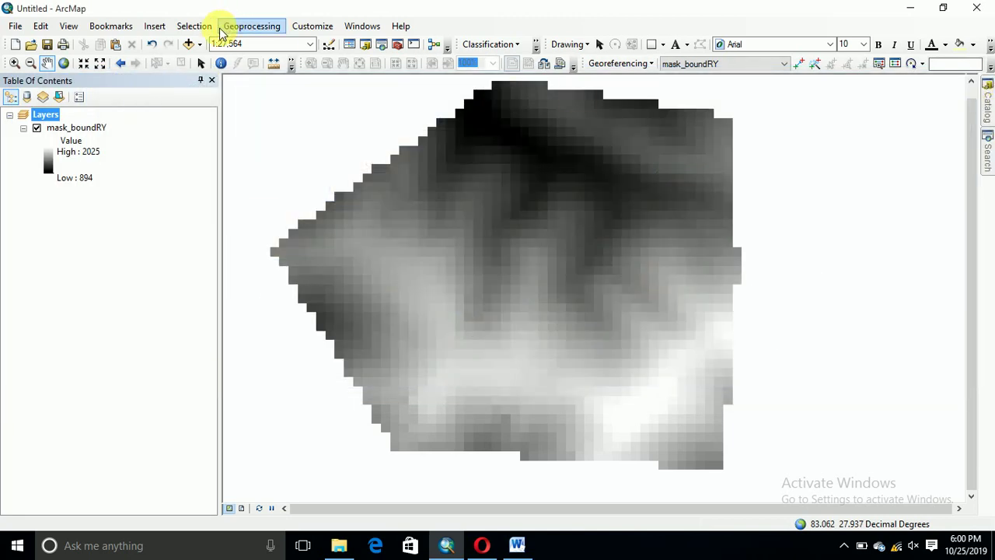
click(397, 45)
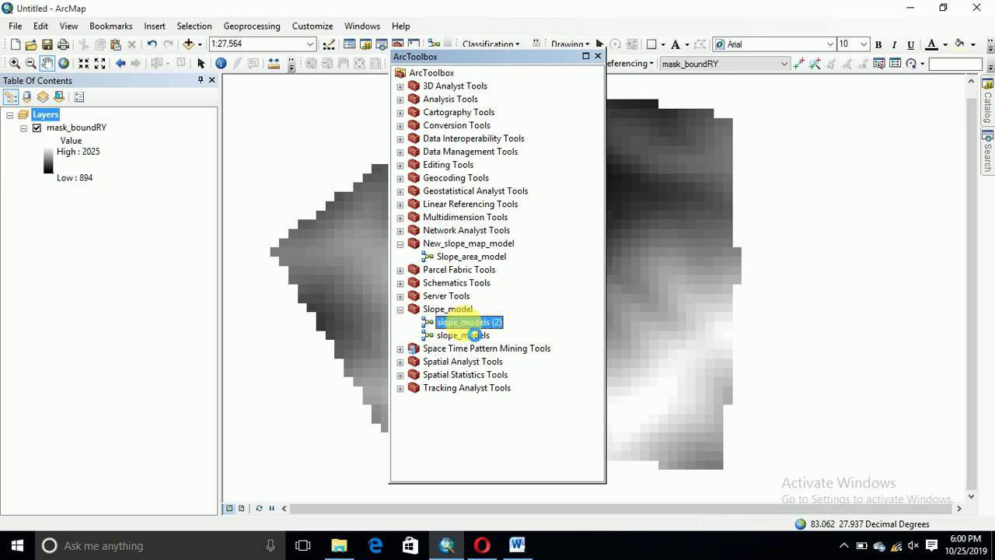
- Open slope_models (2) with mask_boundRY as input and output slope_map_new_one in slope_practice
double_click(463, 324)
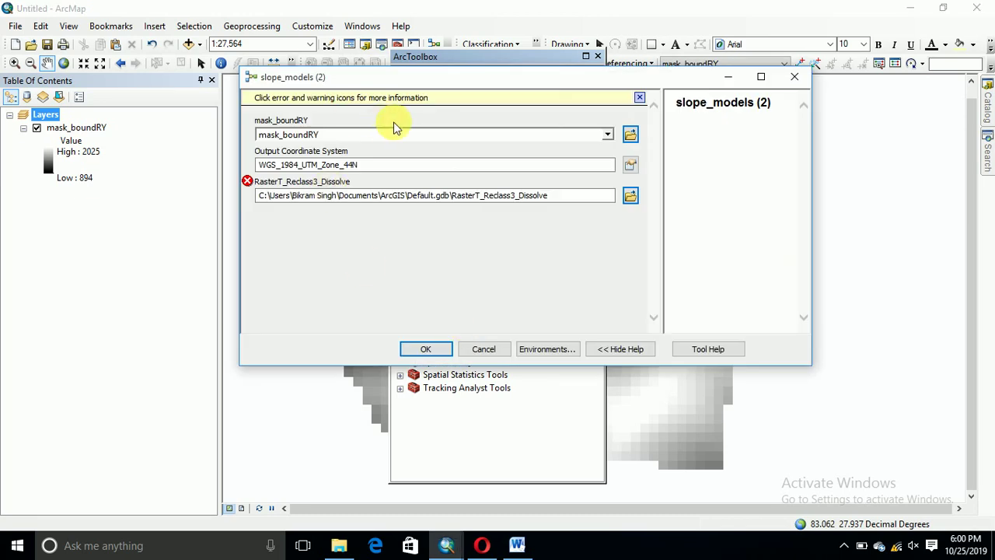
click(607, 135)
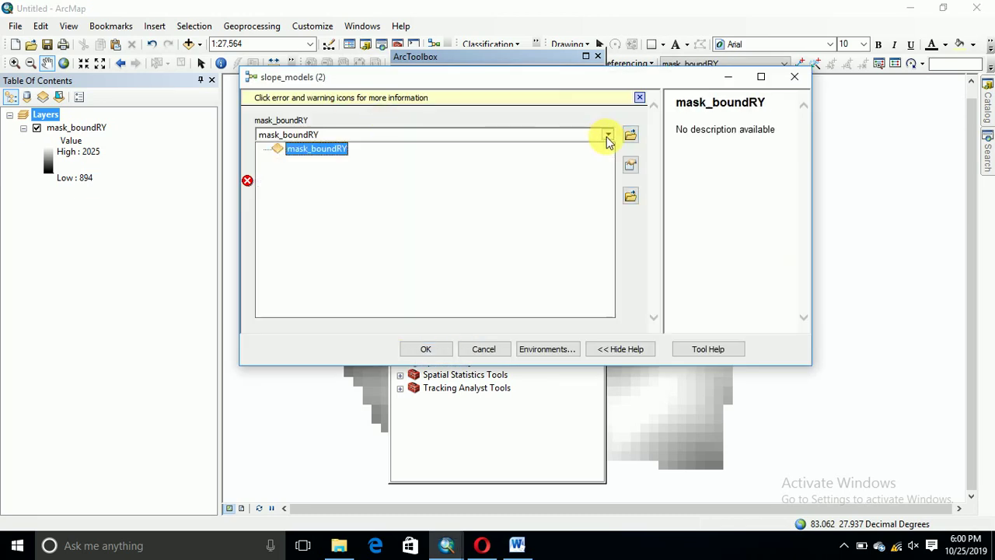
click(301, 149)
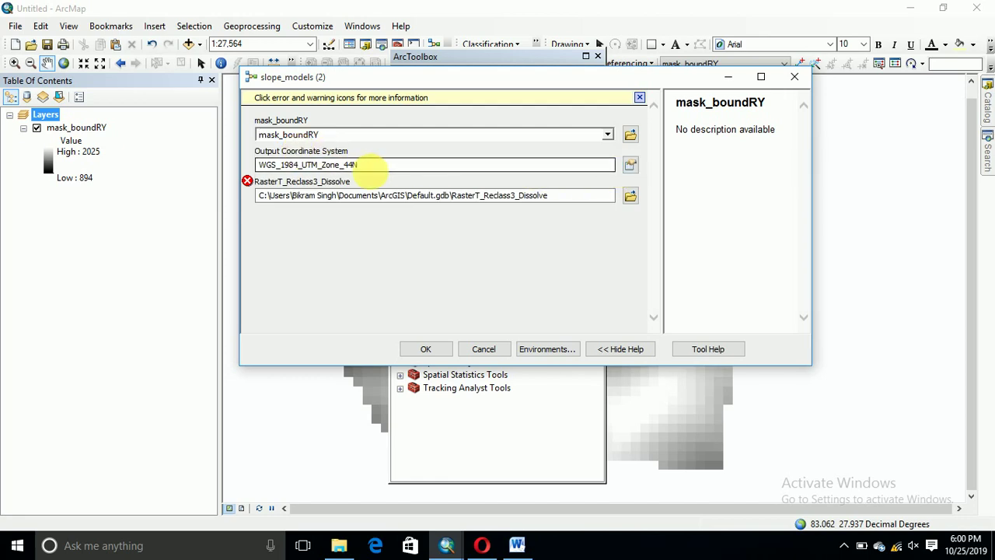
click(630, 195)
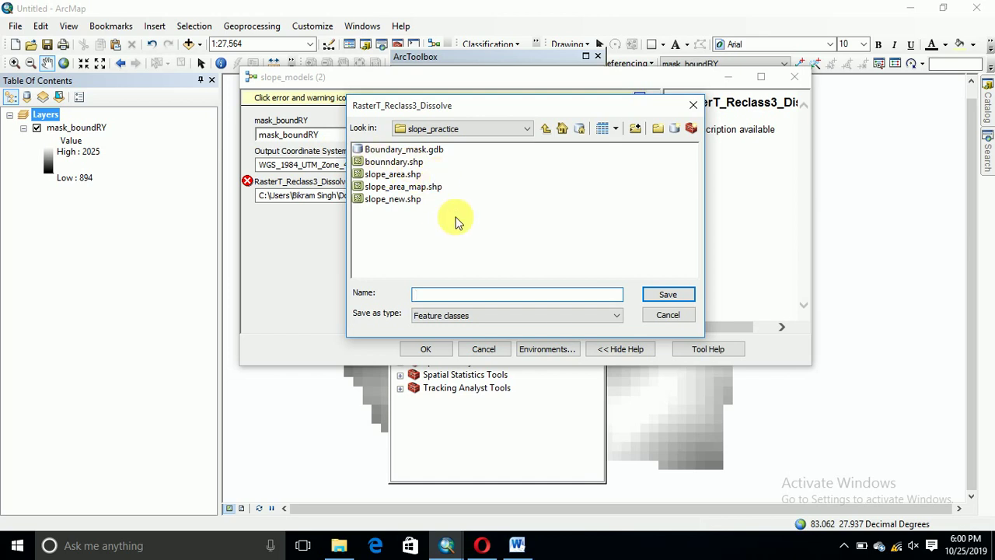
click(430, 295)
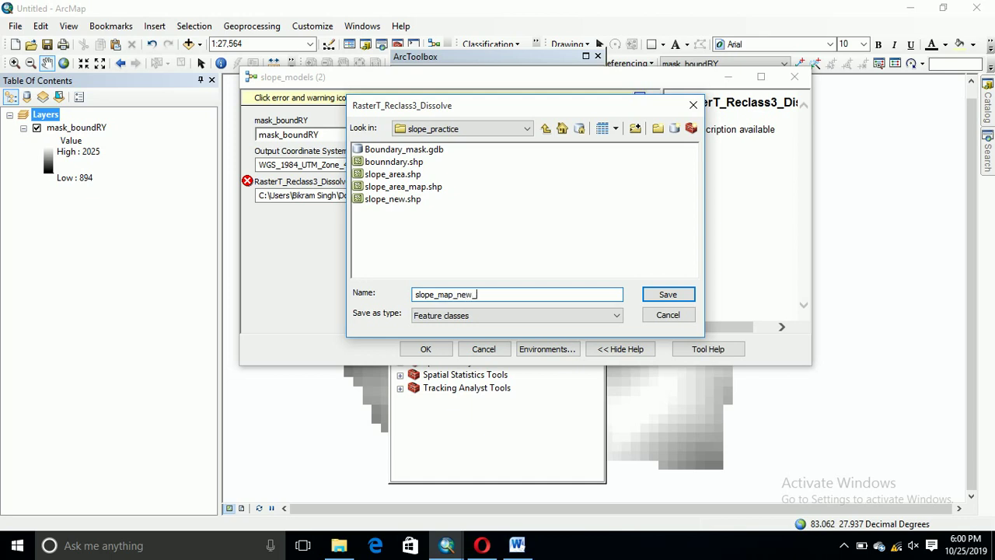
key(Return)
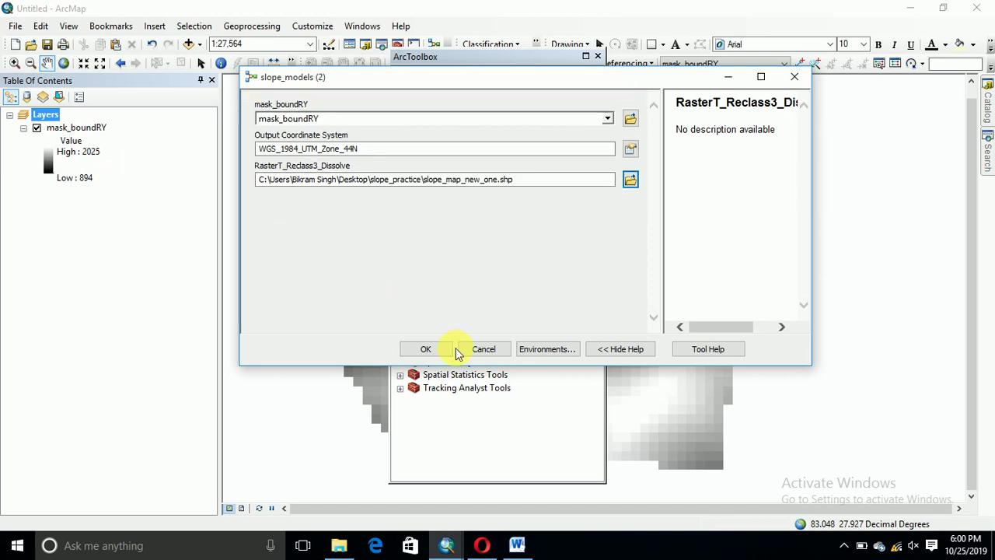
- Run the model, dismiss the completion report and close the toolbox panel
click(436, 350)
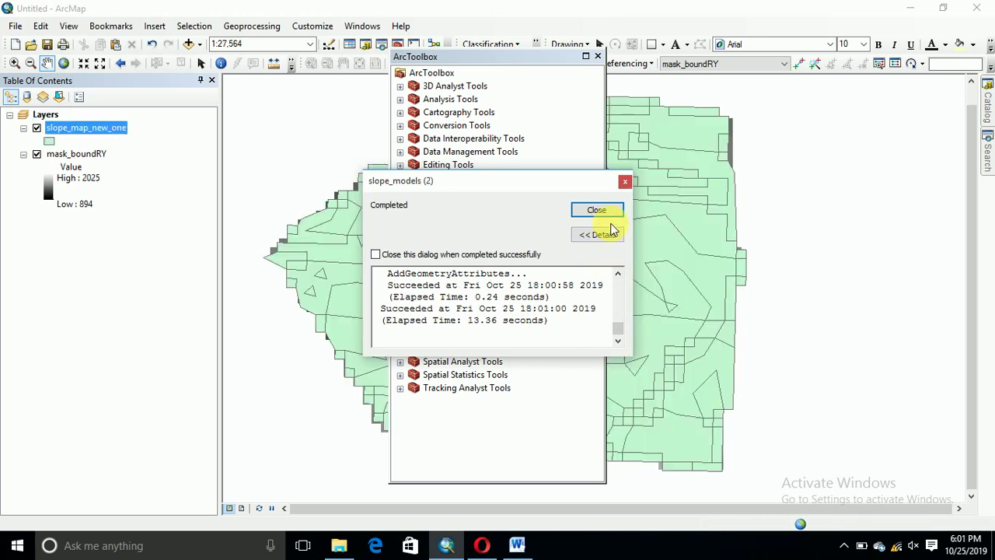
click(597, 211)
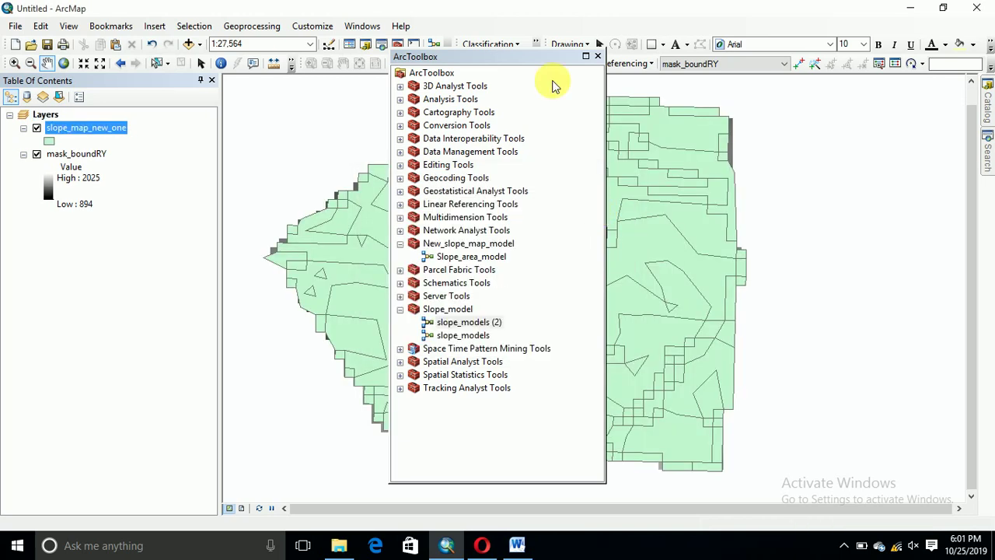
click(595, 50)
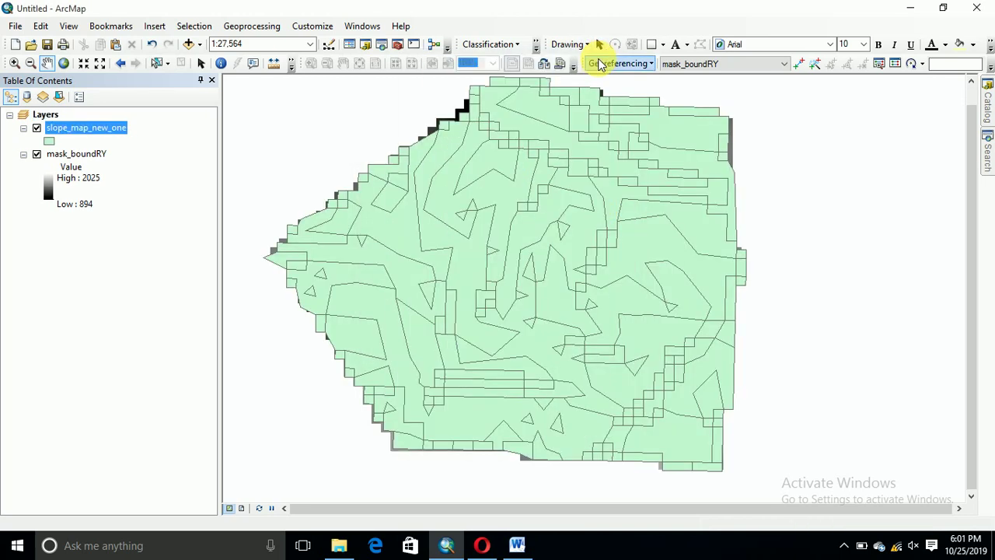
right_click(82, 132)
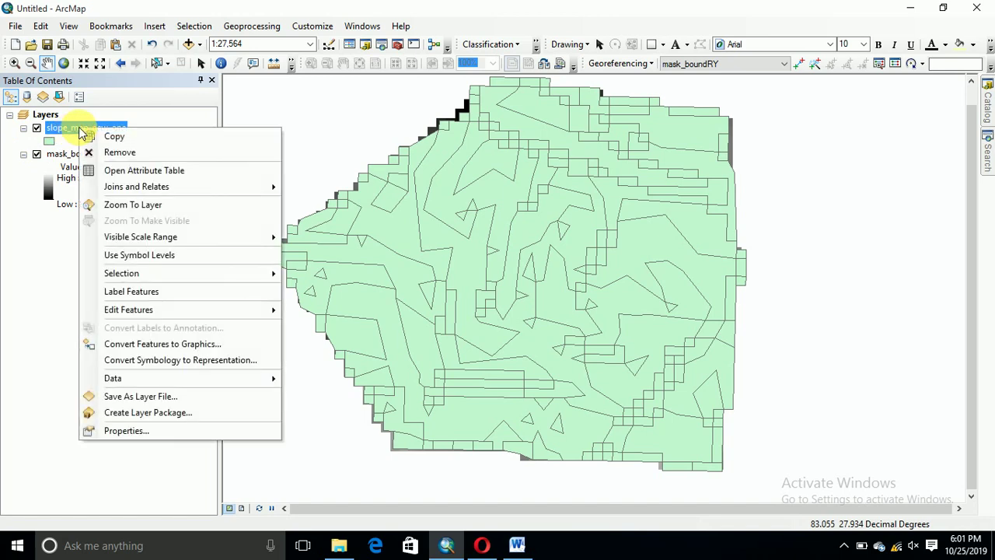
click(117, 166)
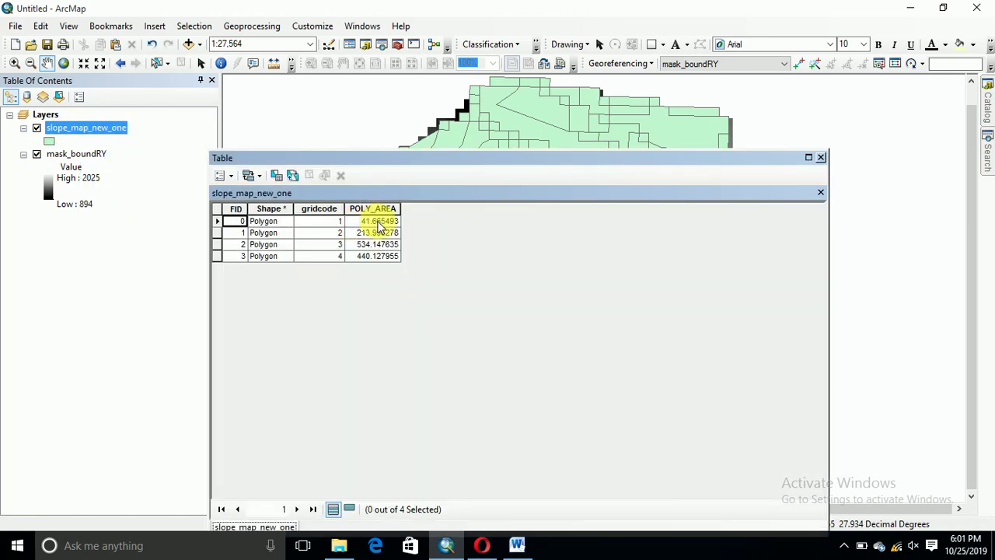
click(378, 221)
click(381, 232)
click(384, 244)
click(387, 255)
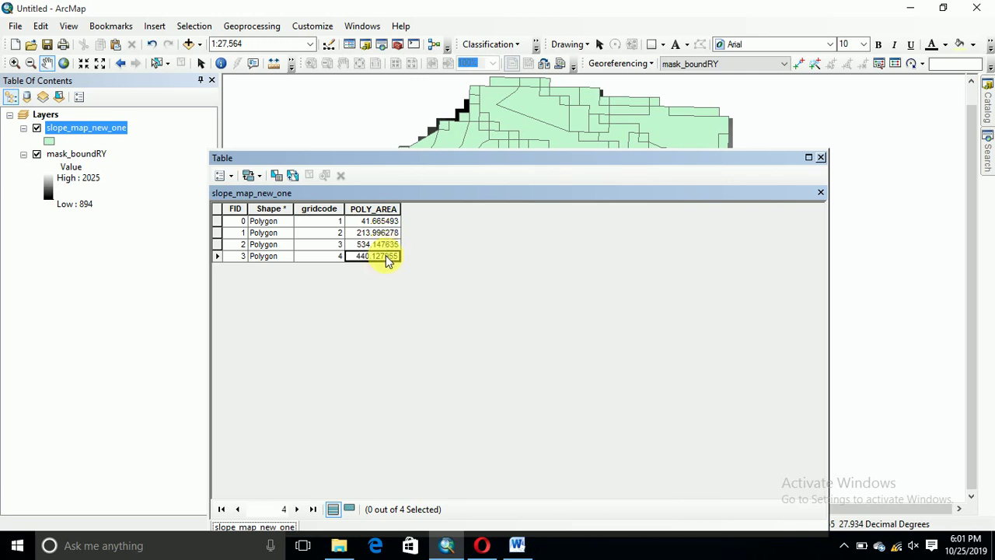
click(333, 222)
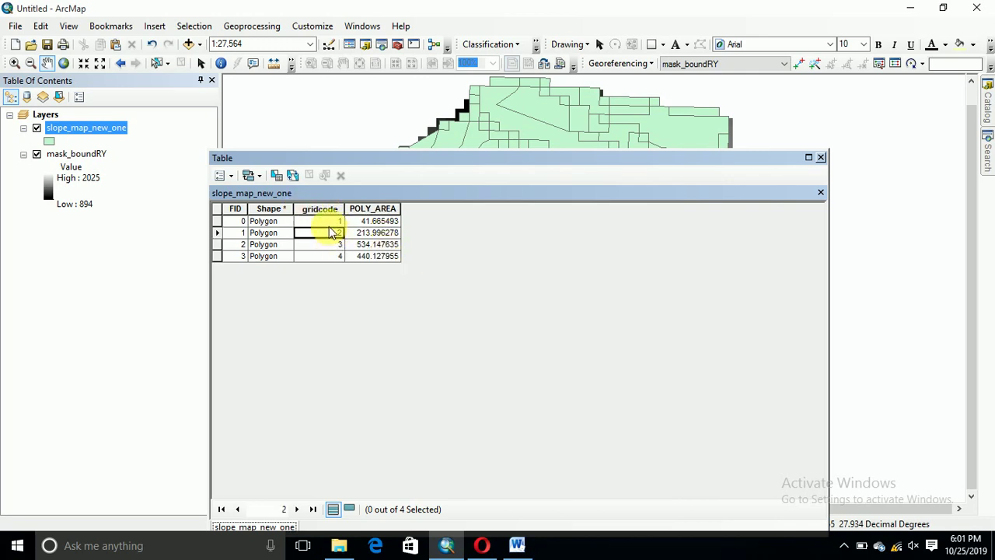
click(330, 222)
click(336, 233)
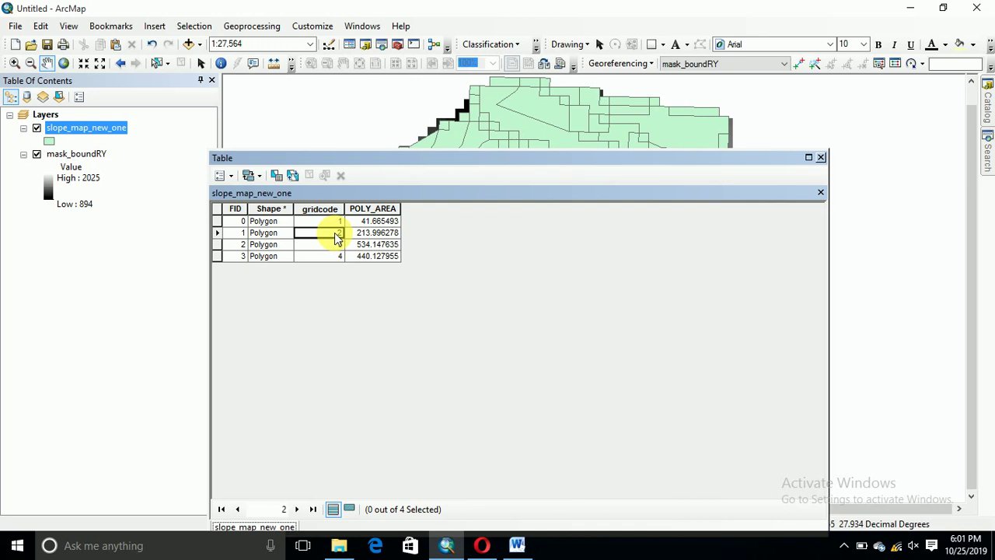
click(329, 256)
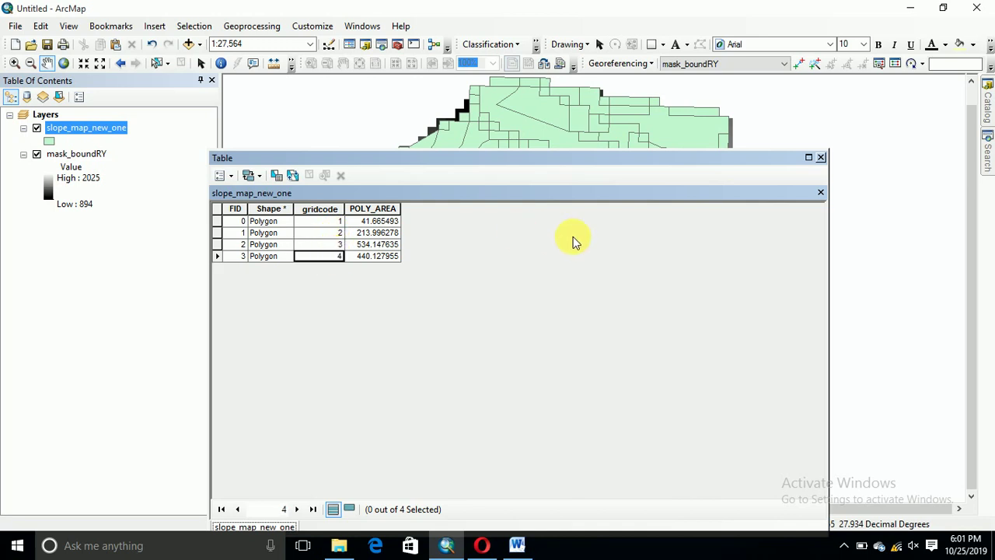
click(821, 157)
scroll(540, 216, up, 2)
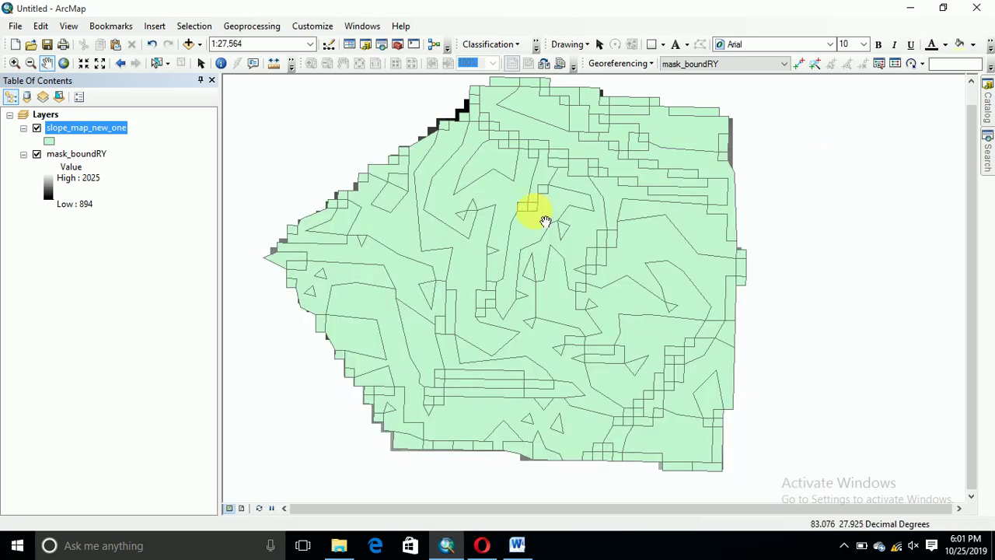
- Symbolize slope_map_new_one by unique gridcode values 1–4, excluding the all-other-values class
scroll(593, 225, down, 2)
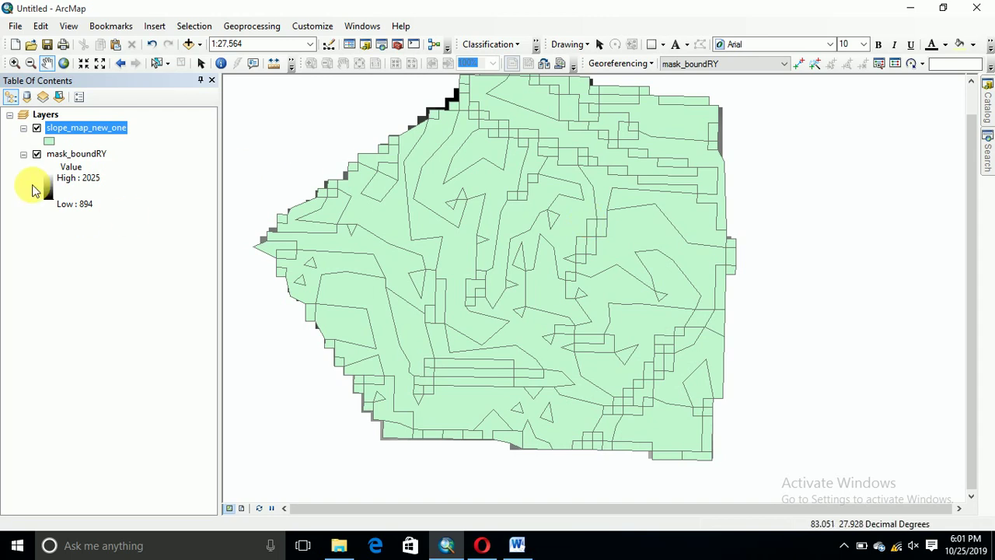
right_click(78, 130)
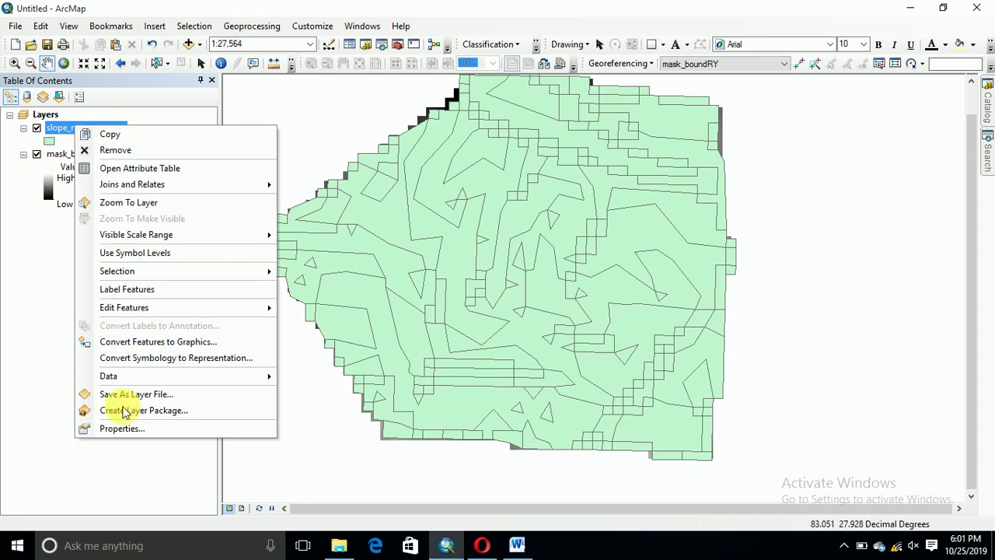
click(122, 429)
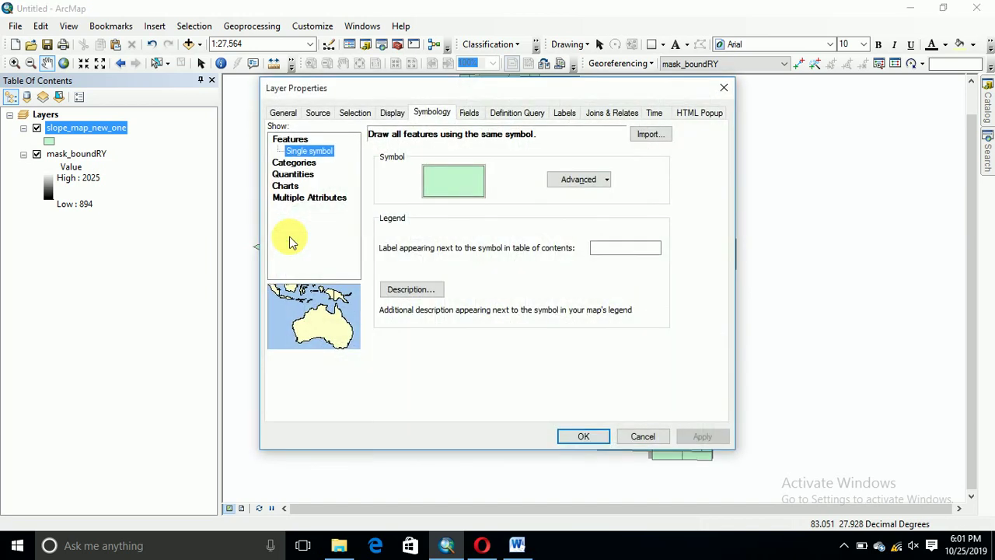
click(290, 161)
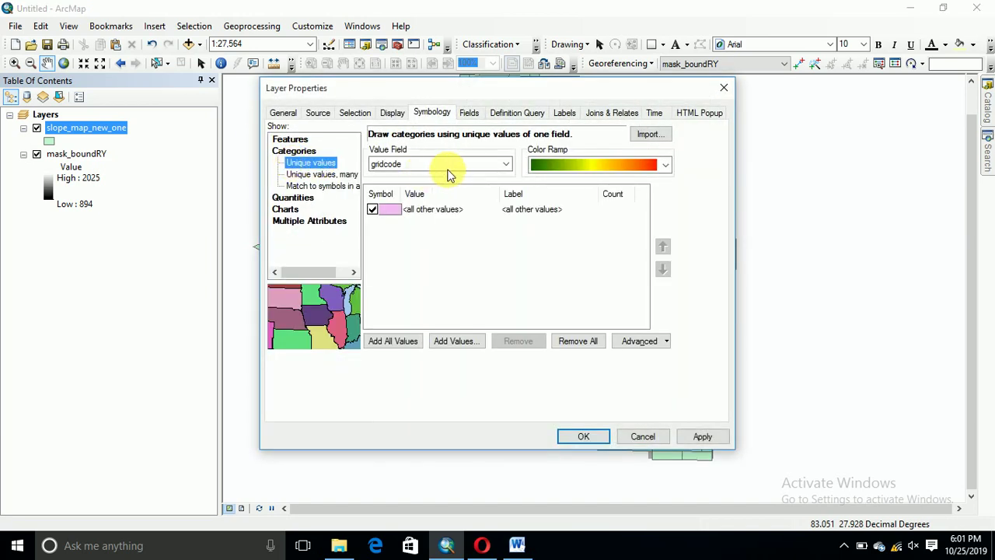
click(447, 164)
click(388, 178)
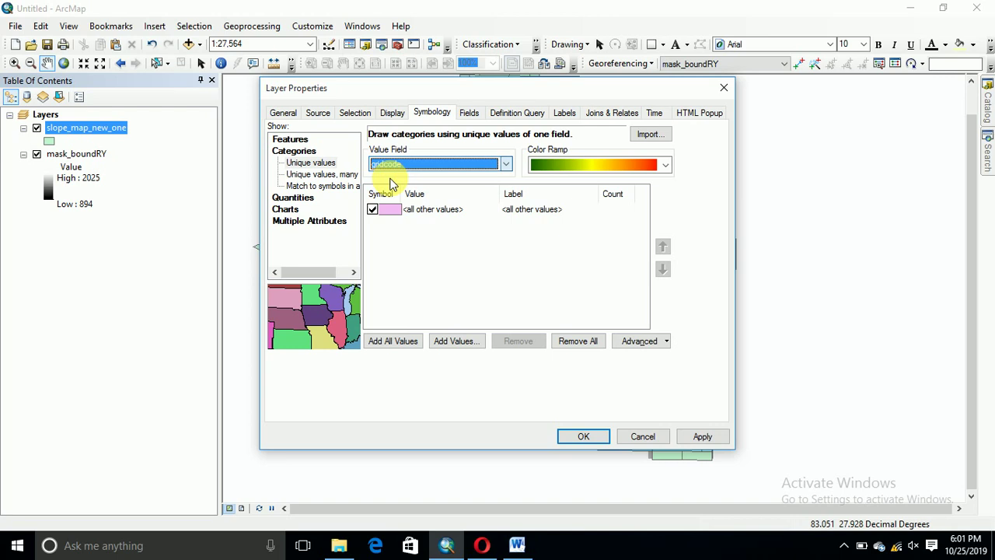
click(373, 209)
click(404, 342)
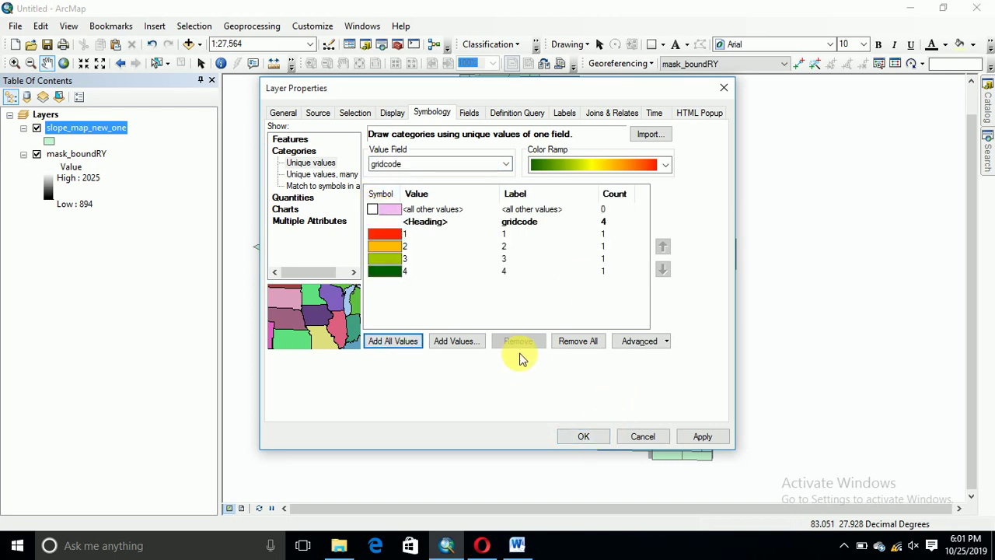
click(579, 436)
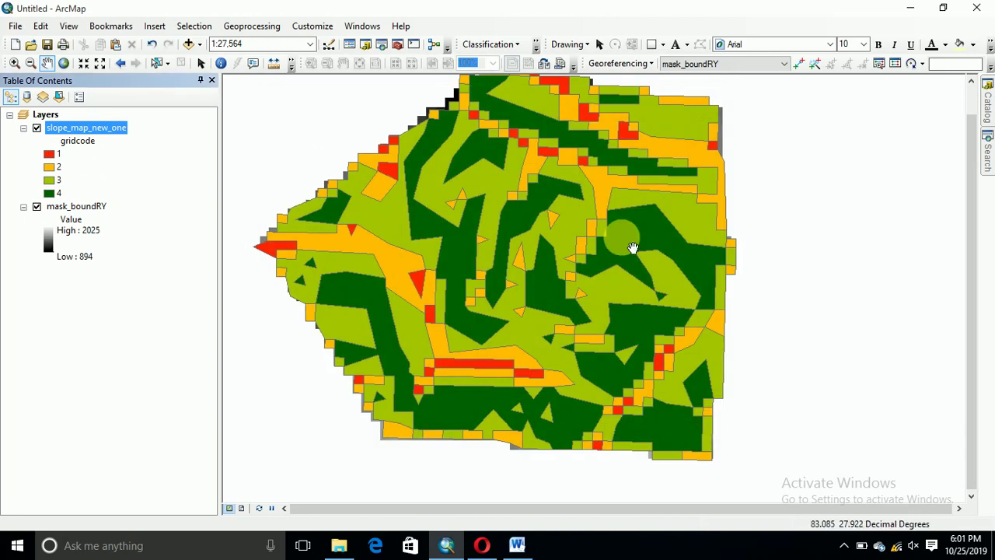
drag(633, 251, 483, 303)
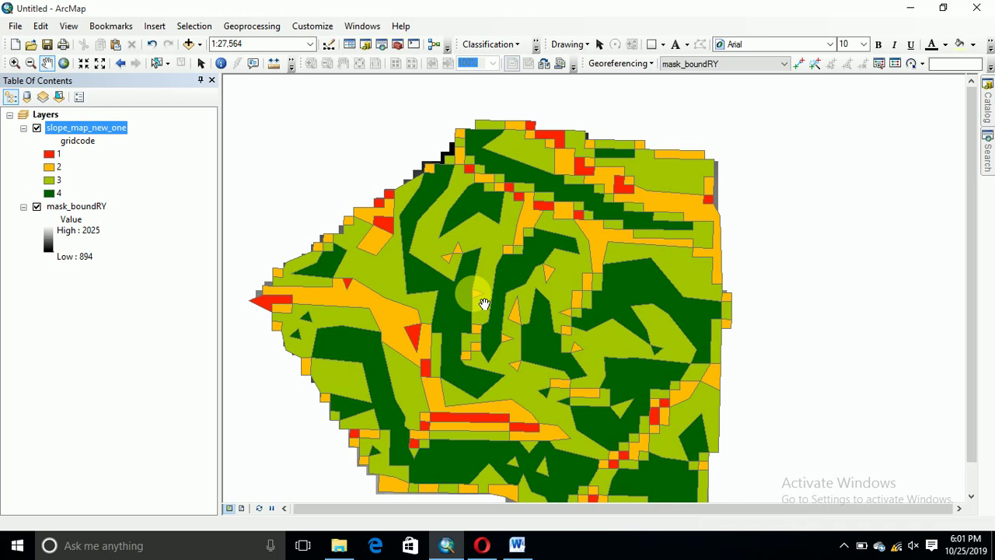
drag(483, 303, 541, 314)
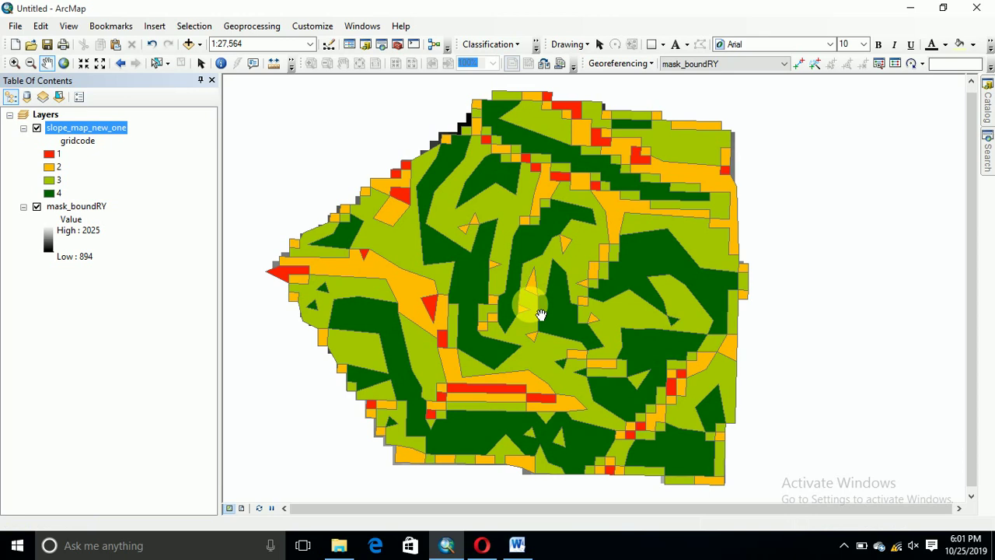
click(369, 464)
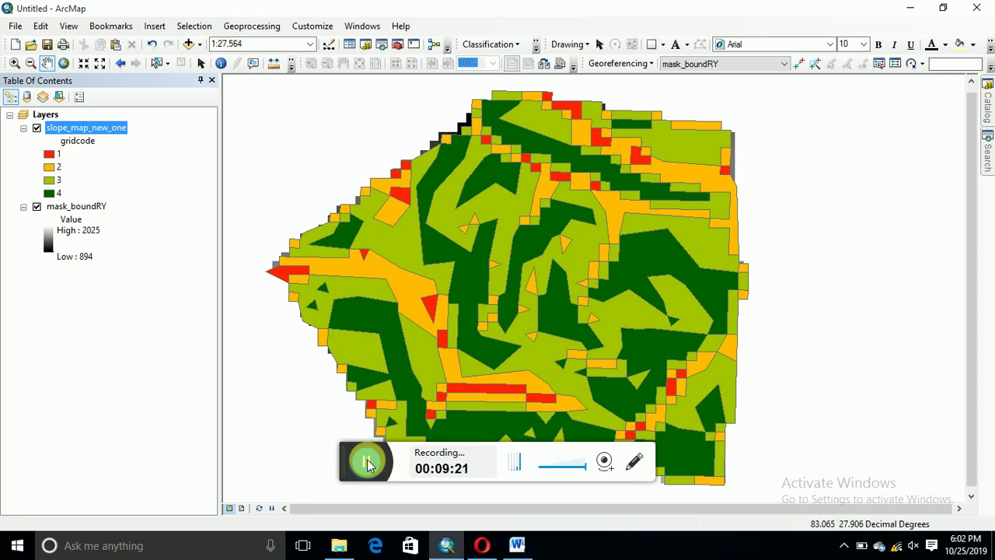
click(368, 464)
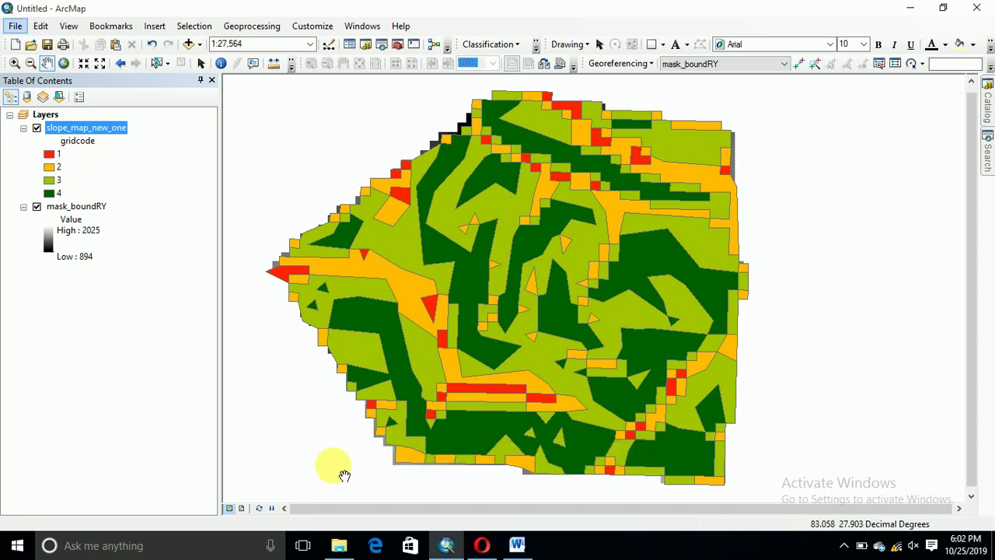
- Add a text field named slope to slope_map_new_one's attribute table
right_click(75, 130)
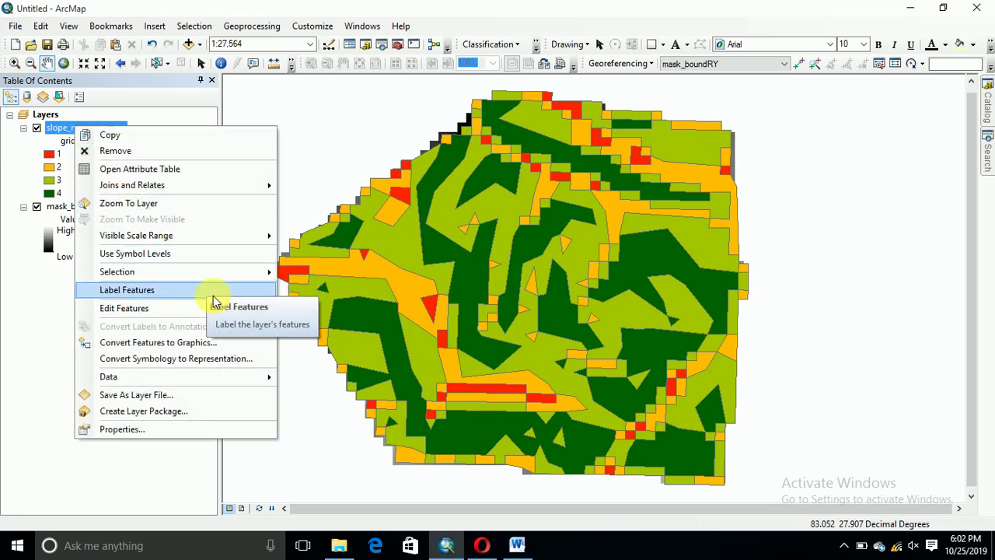
click(131, 168)
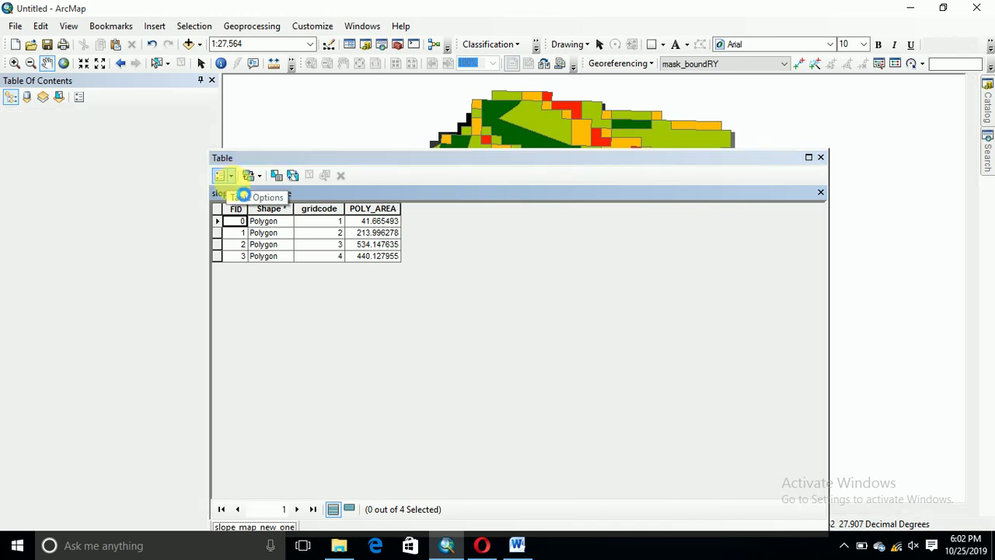
click(224, 176)
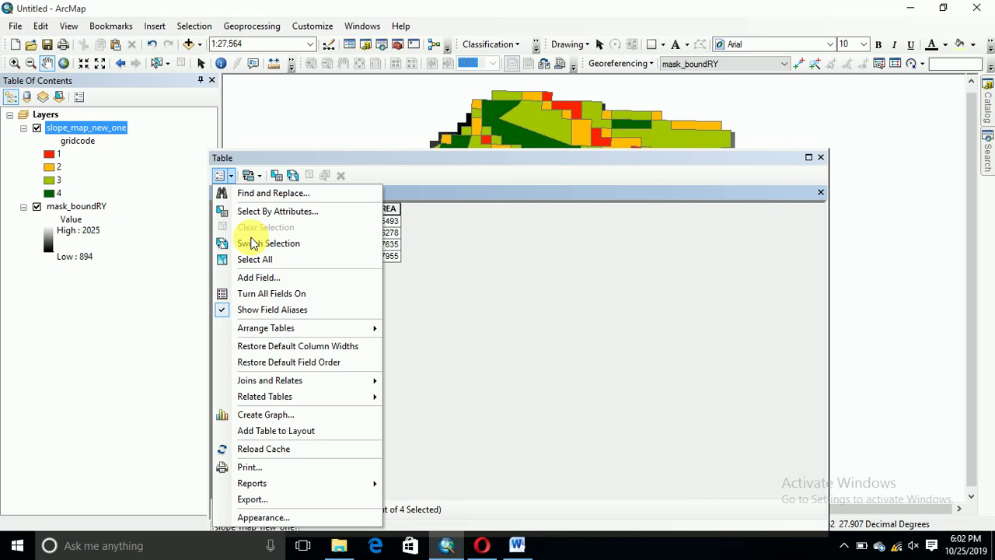
click(260, 277)
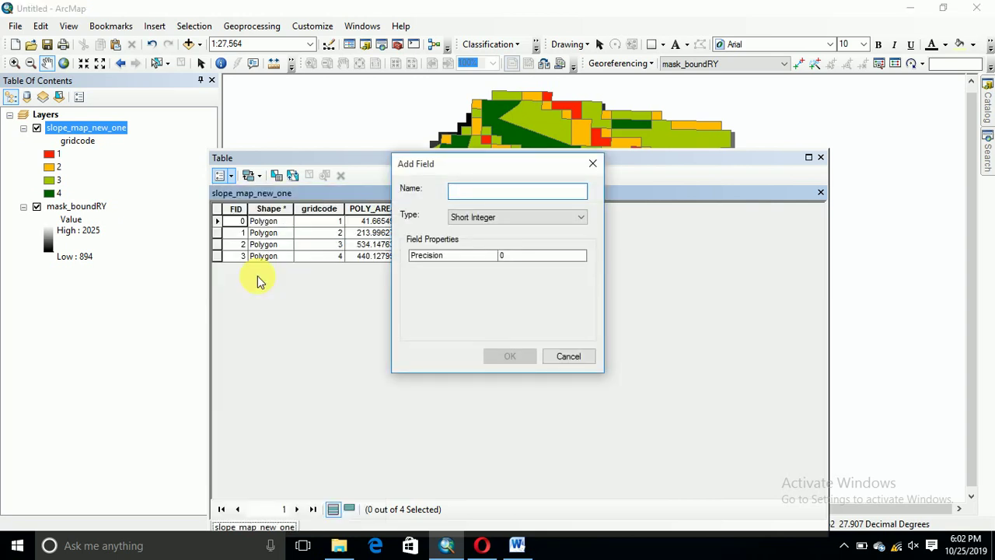
text(slope)
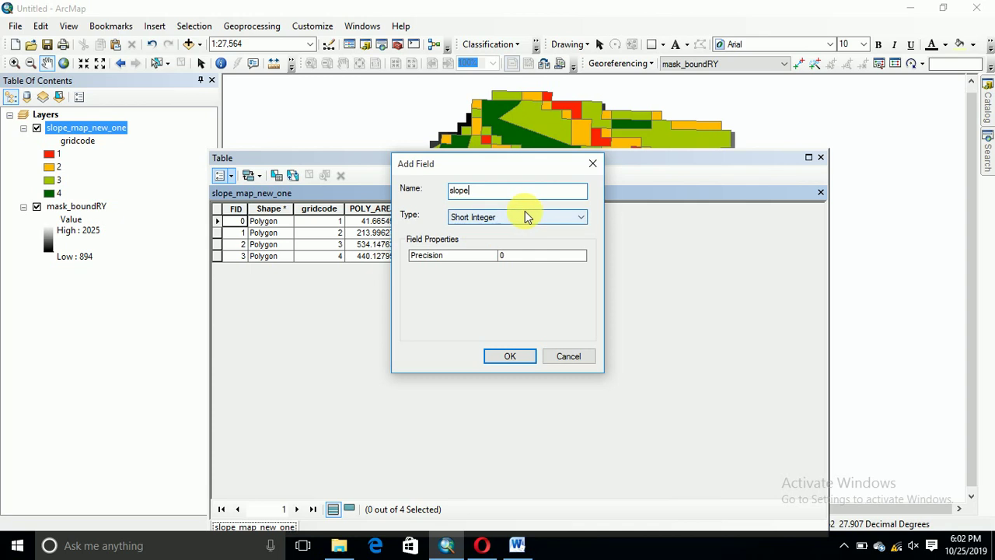
click(523, 217)
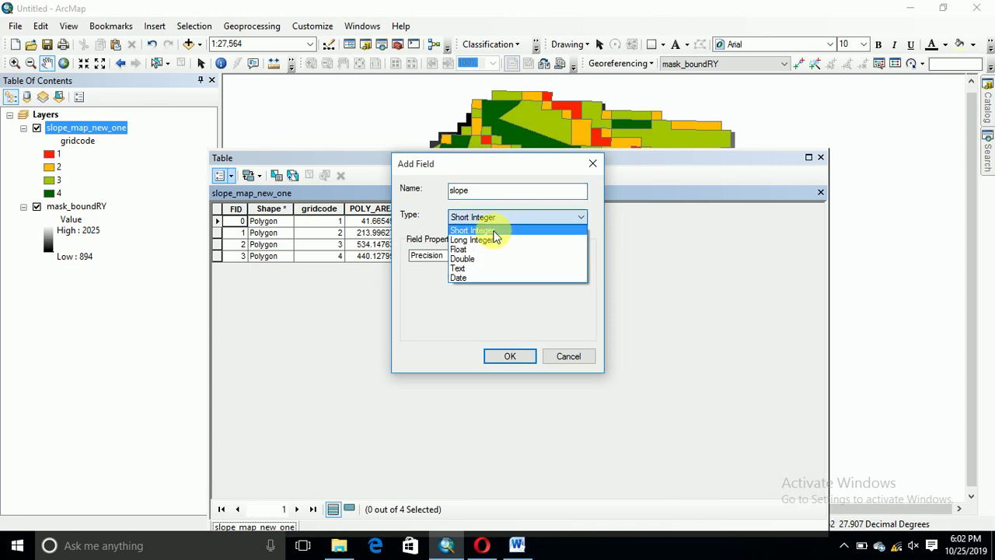
click(467, 268)
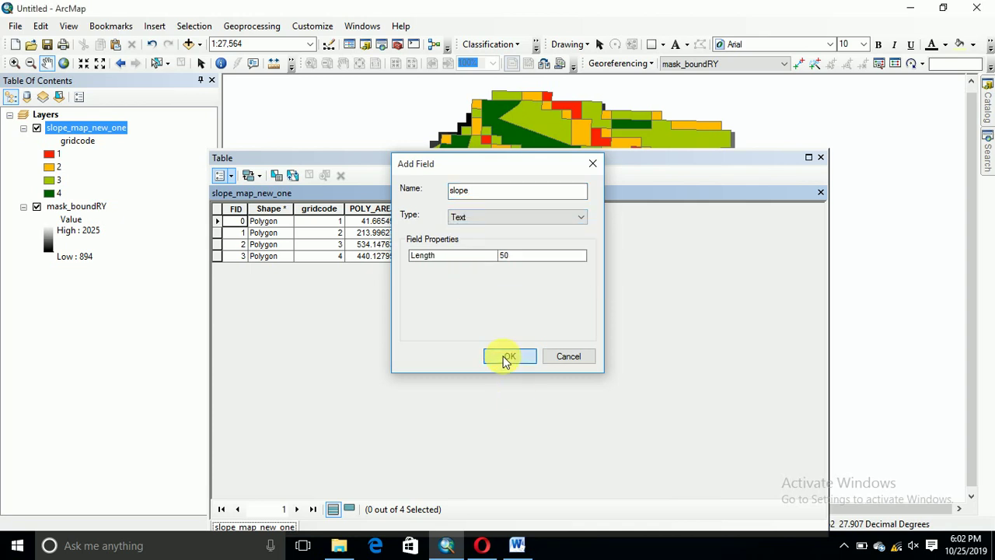
click(503, 359)
- Start an edit session on the slope_map_new_one layer
right_click(62, 132)
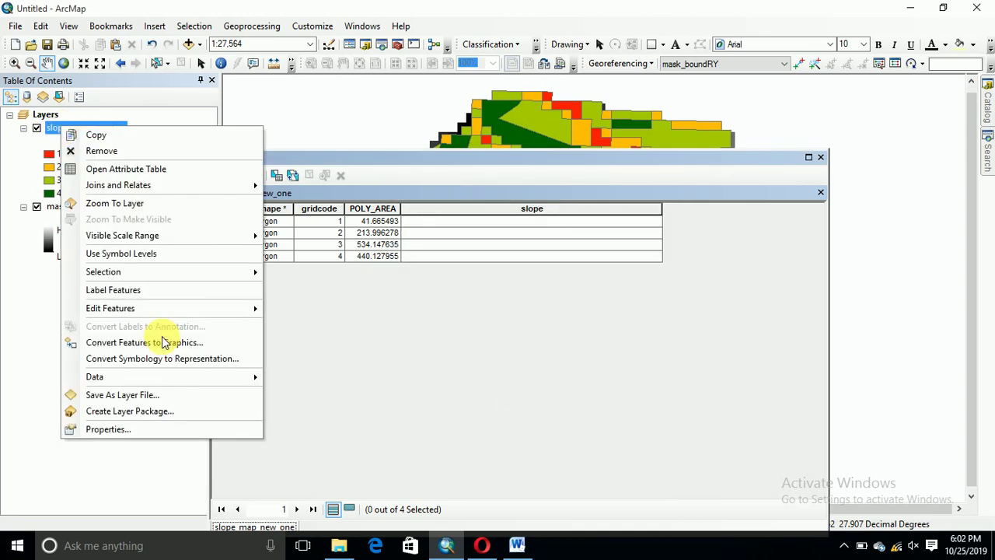
mouse_move(251, 309)
click(310, 310)
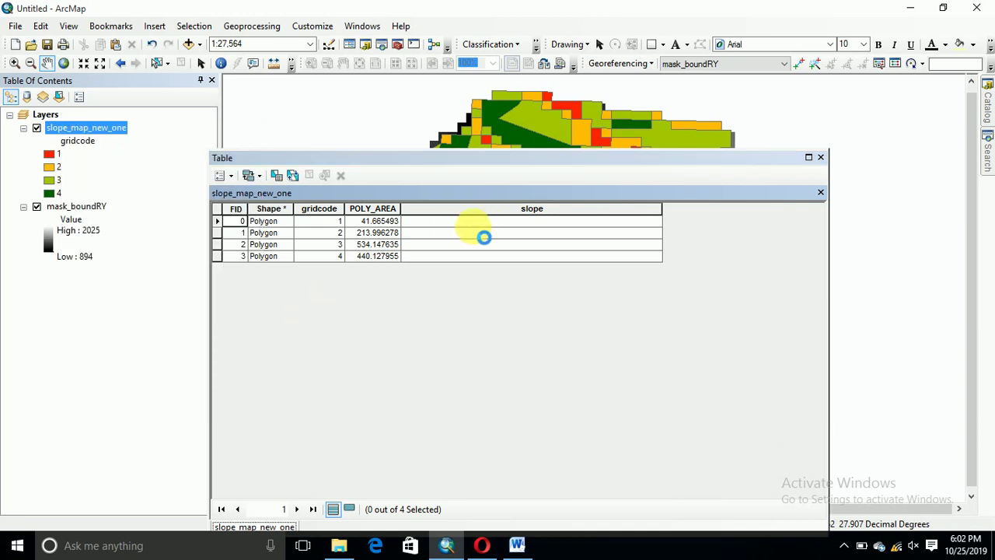
- Enter 0-8.5, 8.5-19, 19-31 and >31 in the slope cells for gridcodes 1–4
click(429, 225)
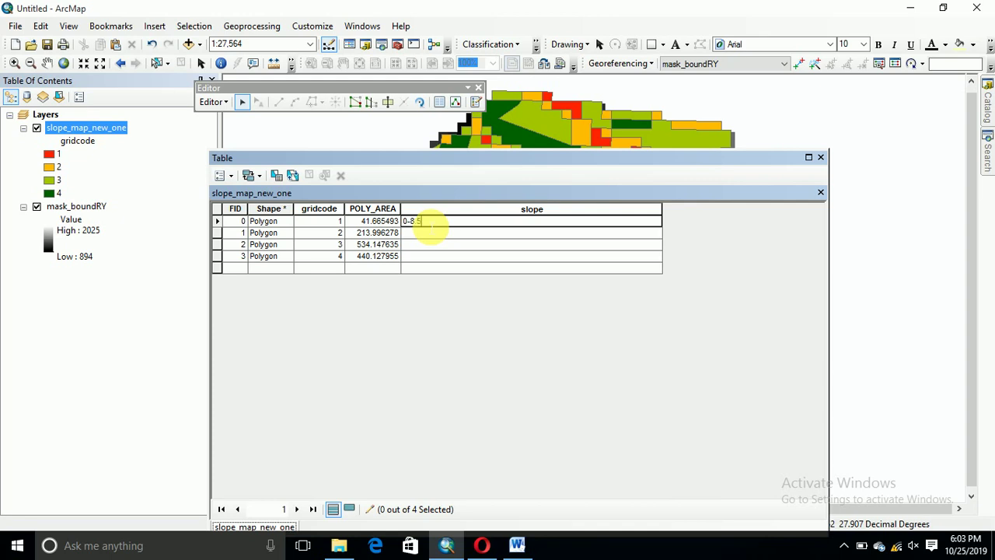
click(415, 236)
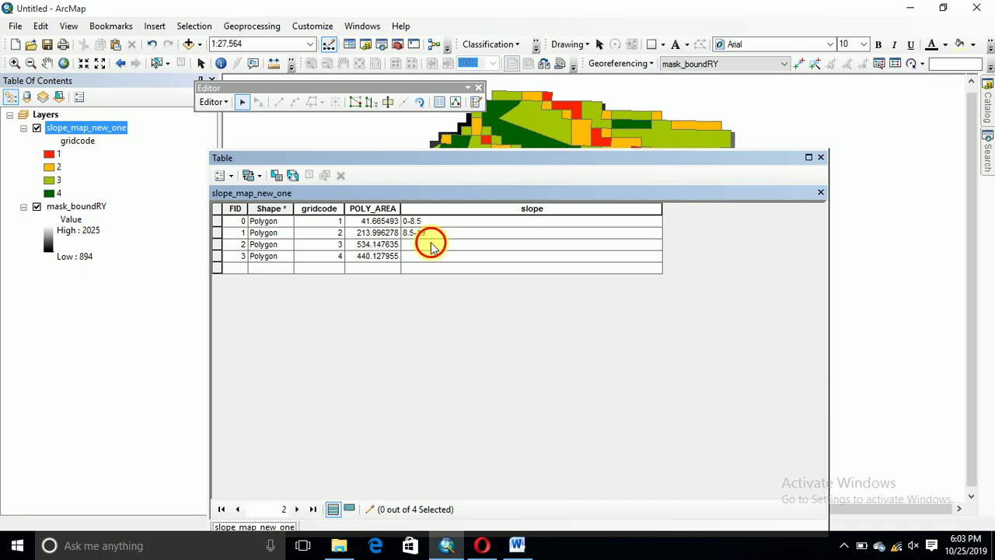
click(433, 246)
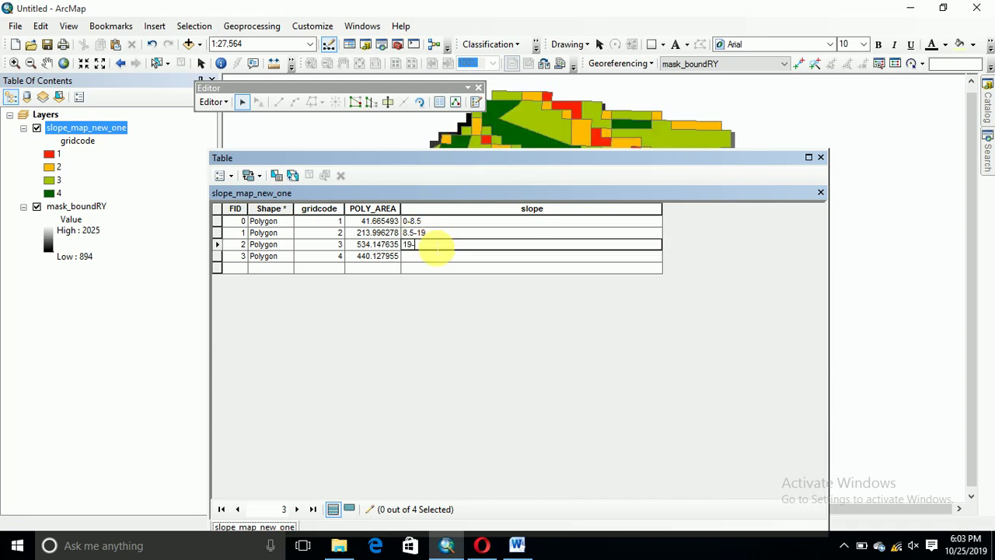
click(432, 258)
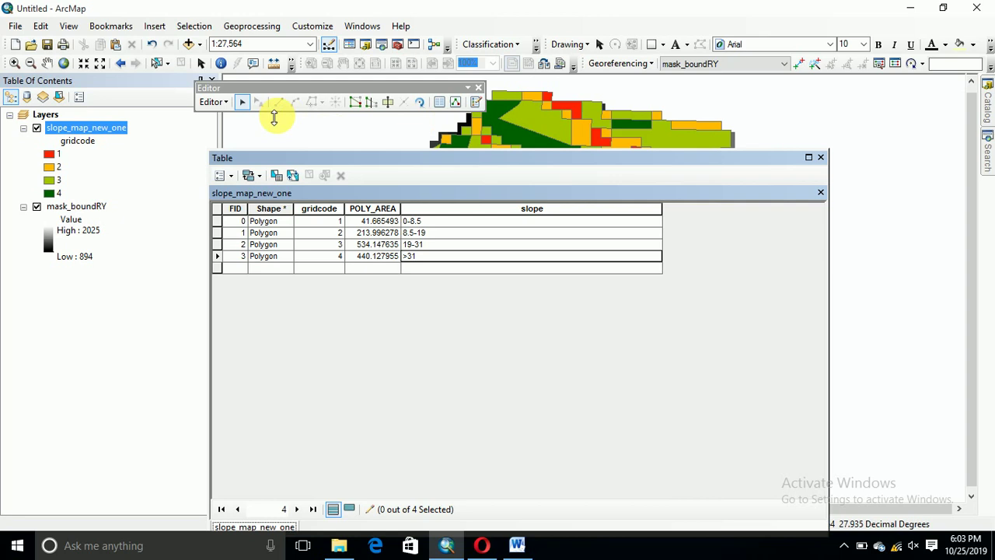
- Stop editing, save the slope edits and close the attribute table
click(213, 102)
click(233, 134)
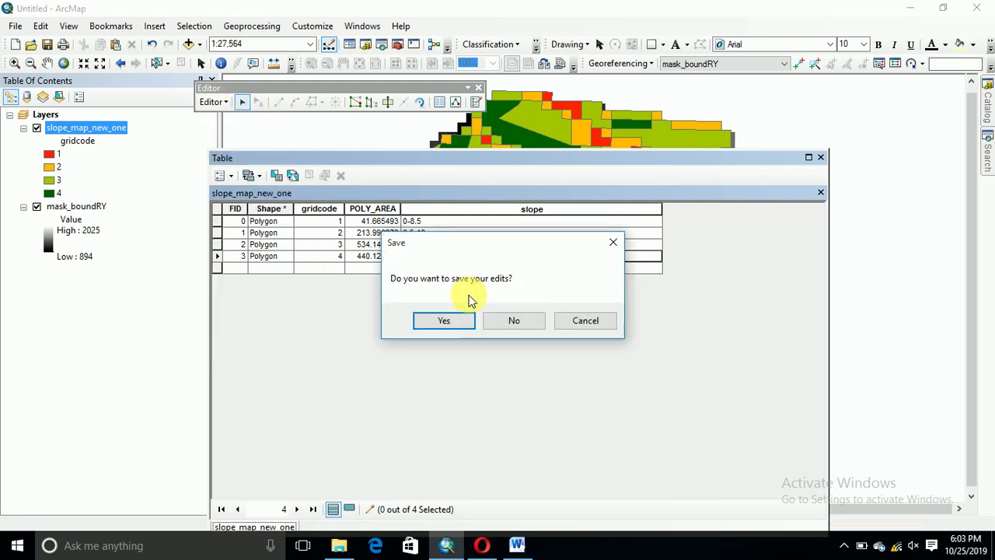
click(456, 321)
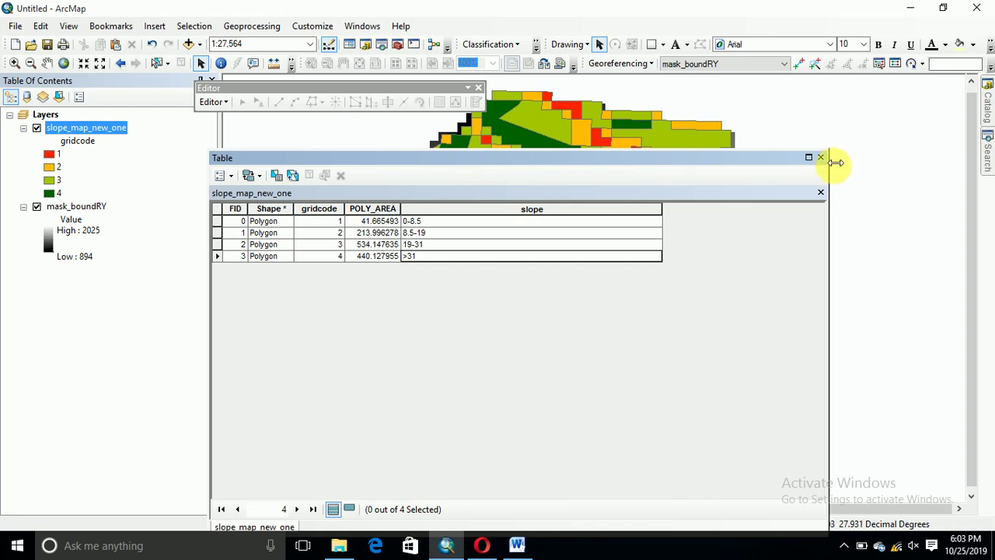
click(820, 157)
- Symbolize the slope layer by unique values of the slope field, adding all classes
click(478, 89)
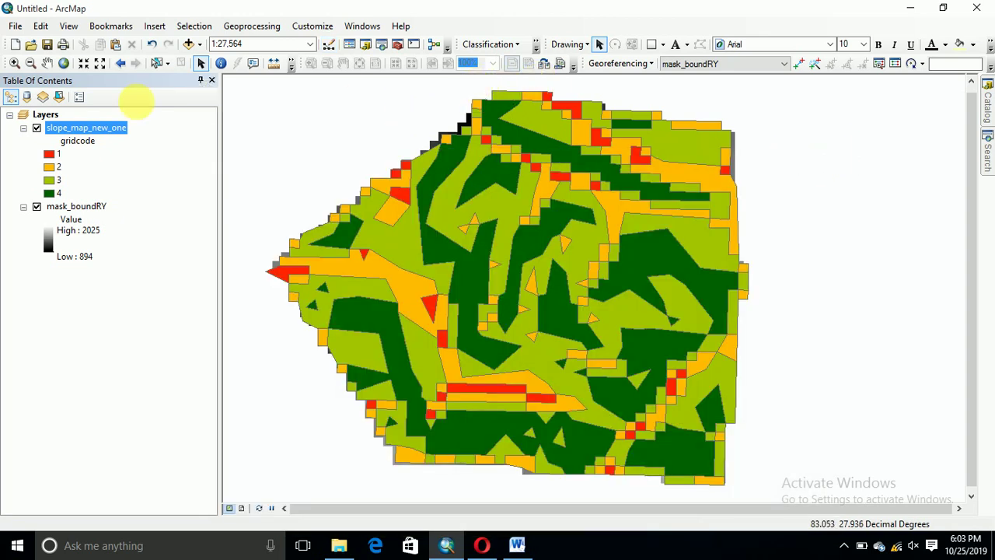
right_click(73, 135)
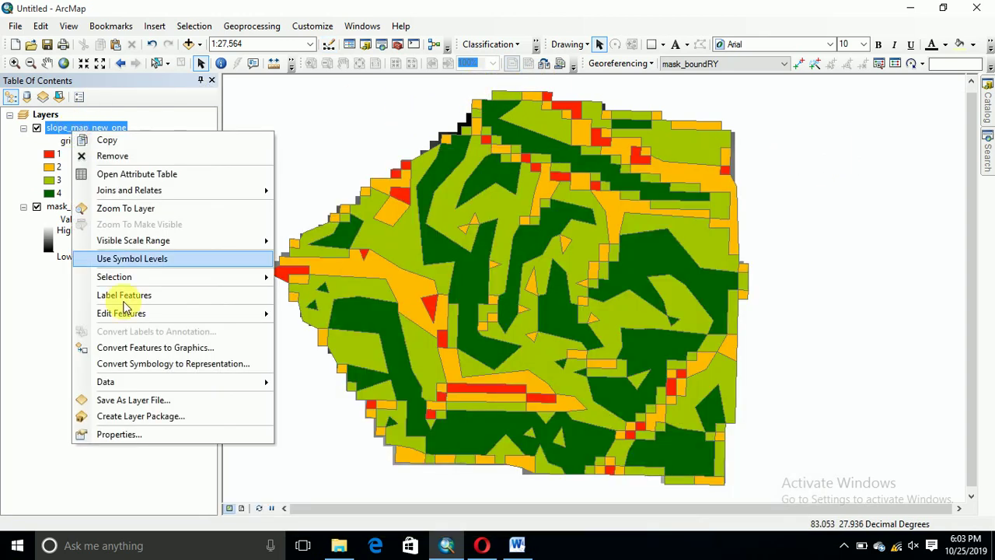
click(133, 435)
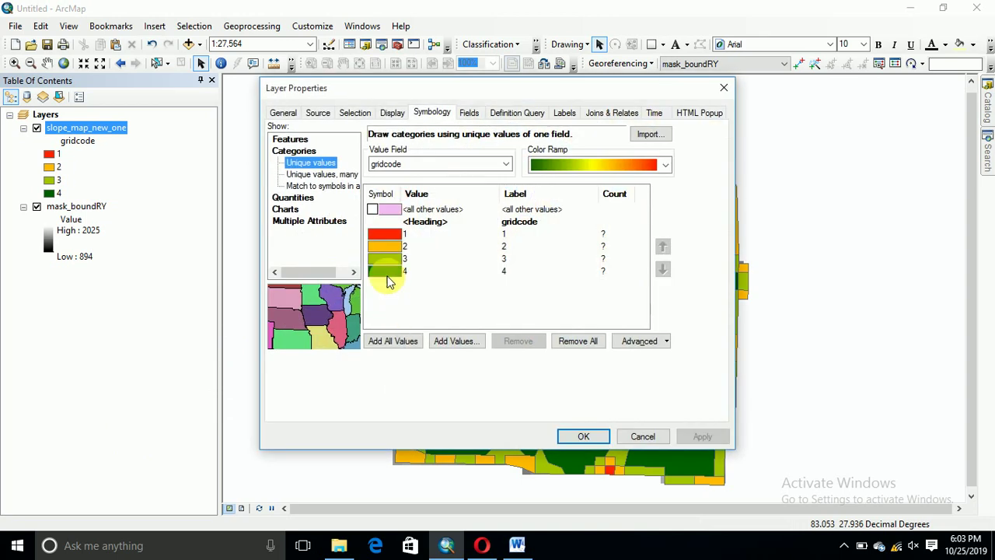
click(478, 164)
click(378, 196)
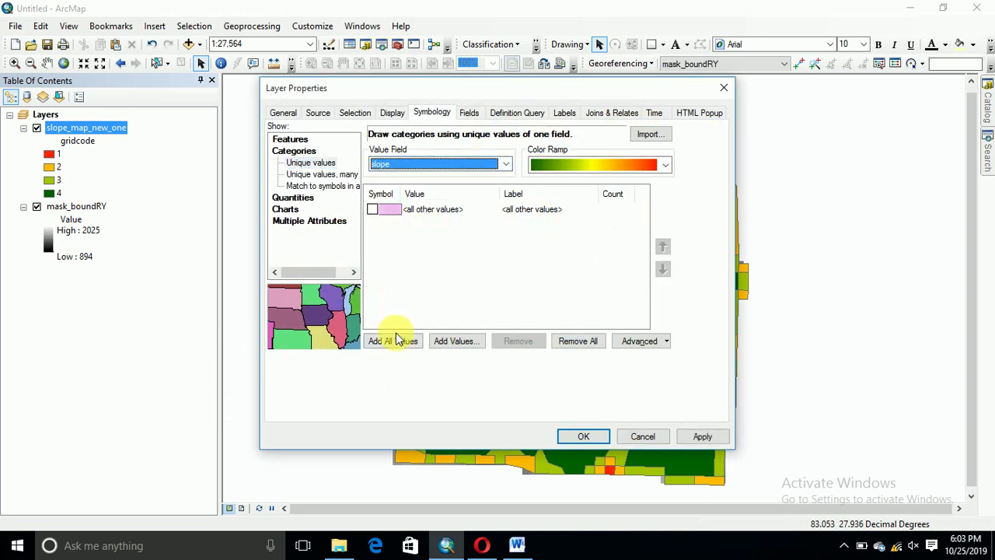
click(395, 341)
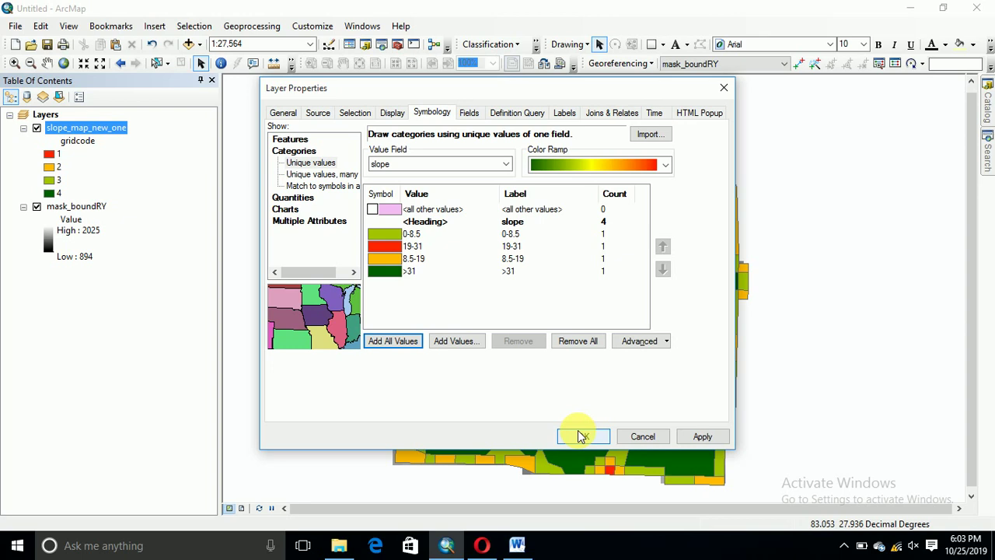
- Colour the 19-31 class green and the >31 class red, then apply
double_click(384, 246)
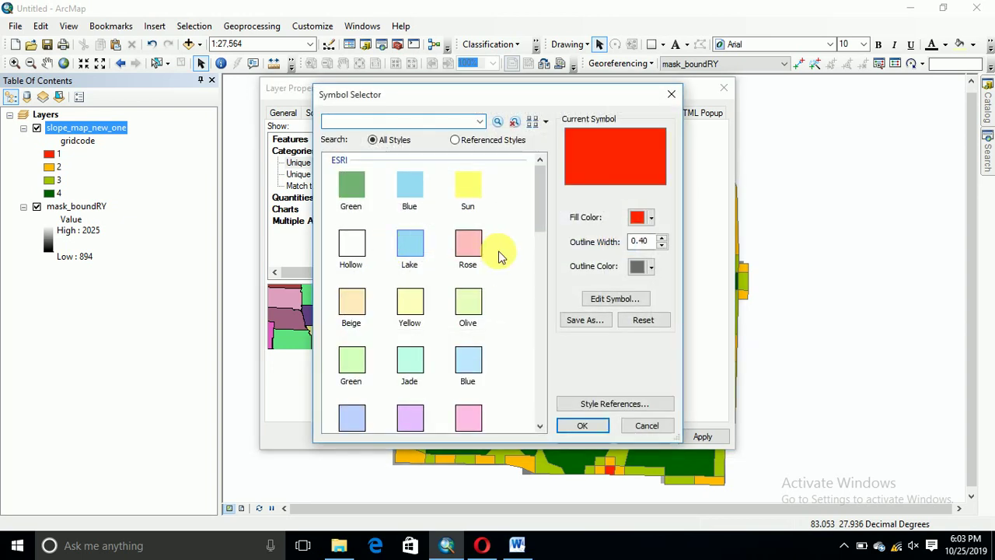
click(347, 188)
click(578, 426)
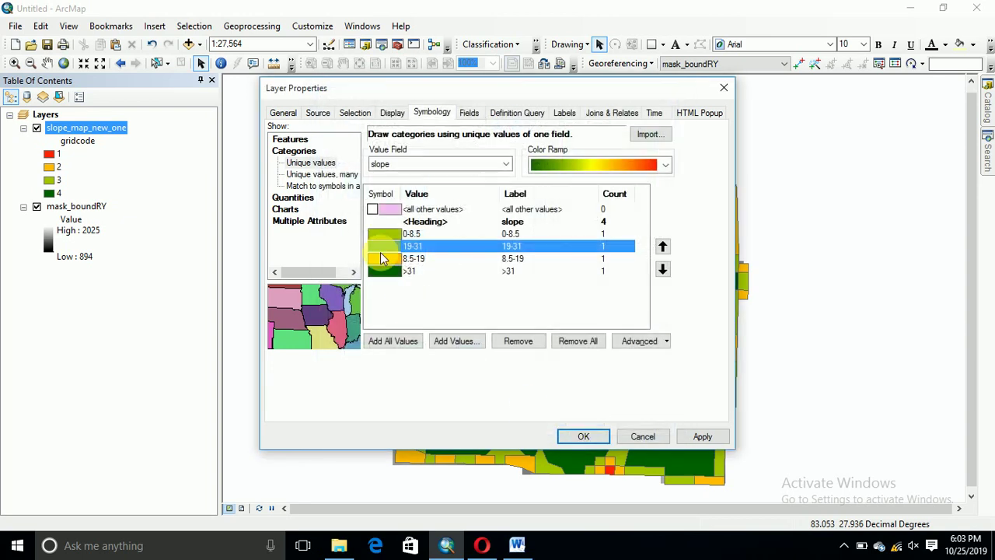
double_click(384, 270)
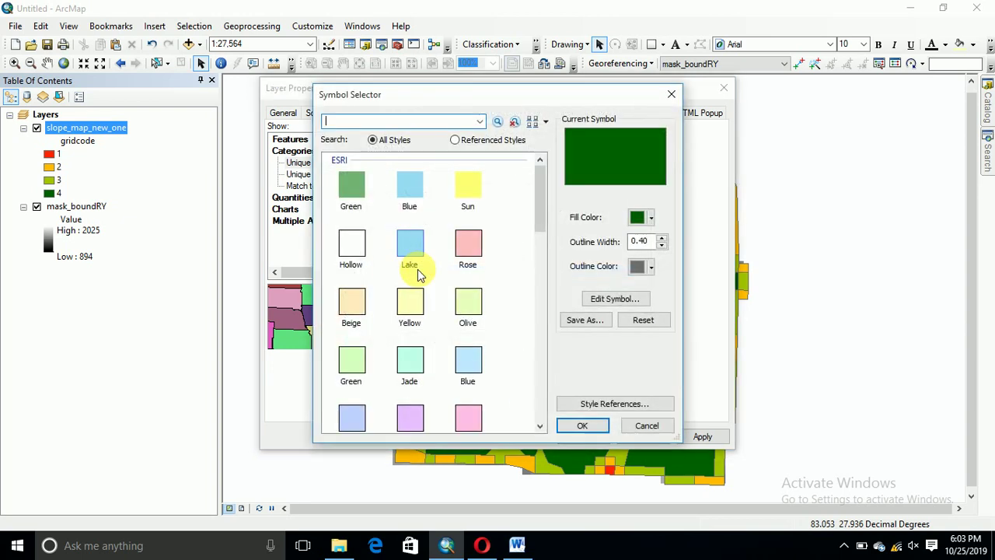
click(636, 223)
click(656, 278)
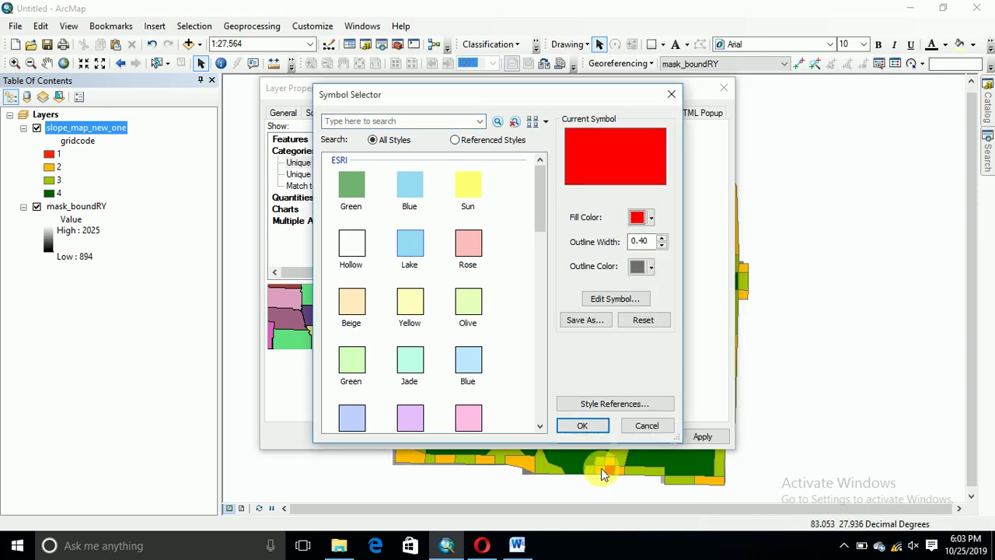
click(590, 426)
click(579, 433)
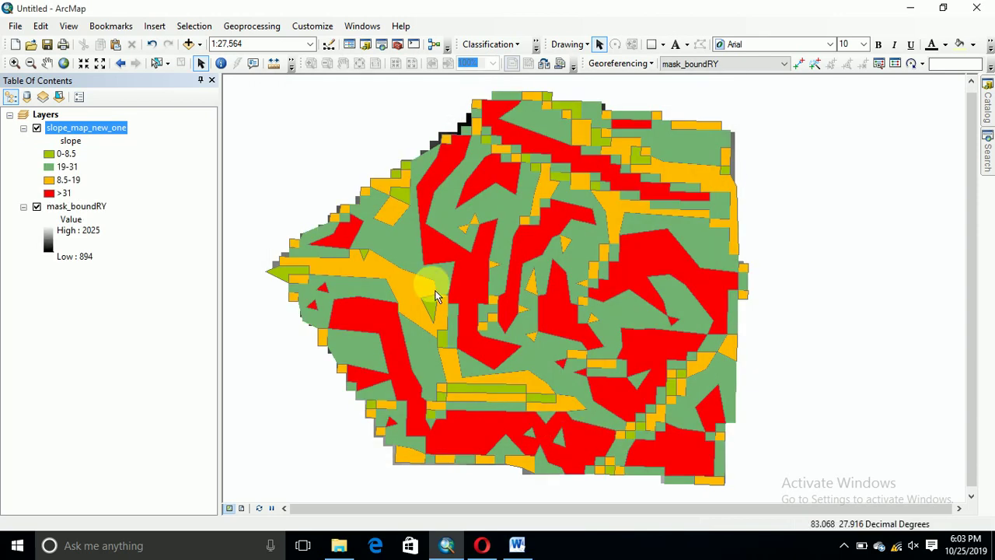